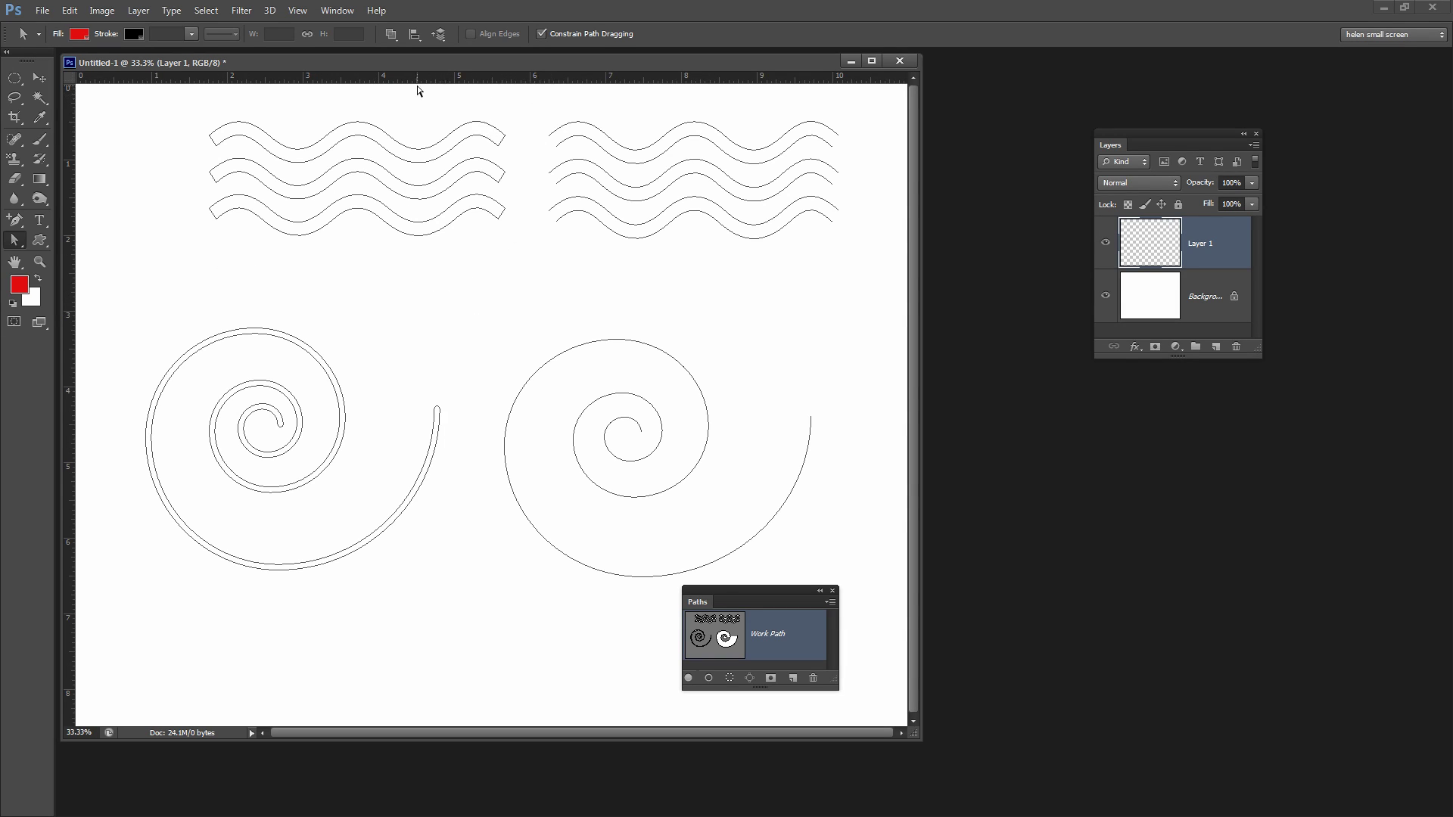
Marquee-select the three left wave paths with the Path Selection tool
left_click_drag(518, 241, 197, 80)
Fill the left waves with red, then undo the fill
left_click(689, 678)
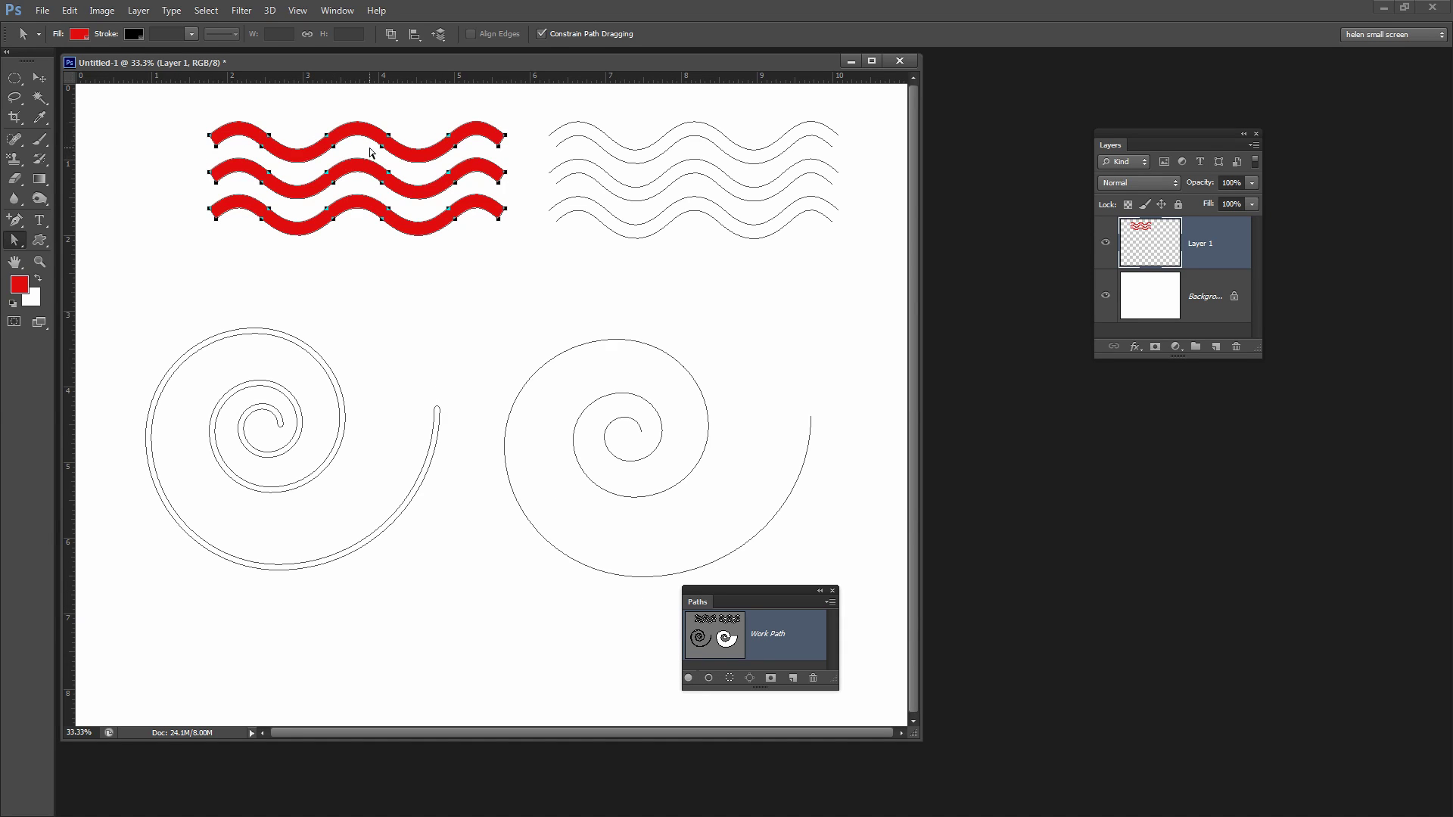
left_click(69, 11)
left_click(82, 52)
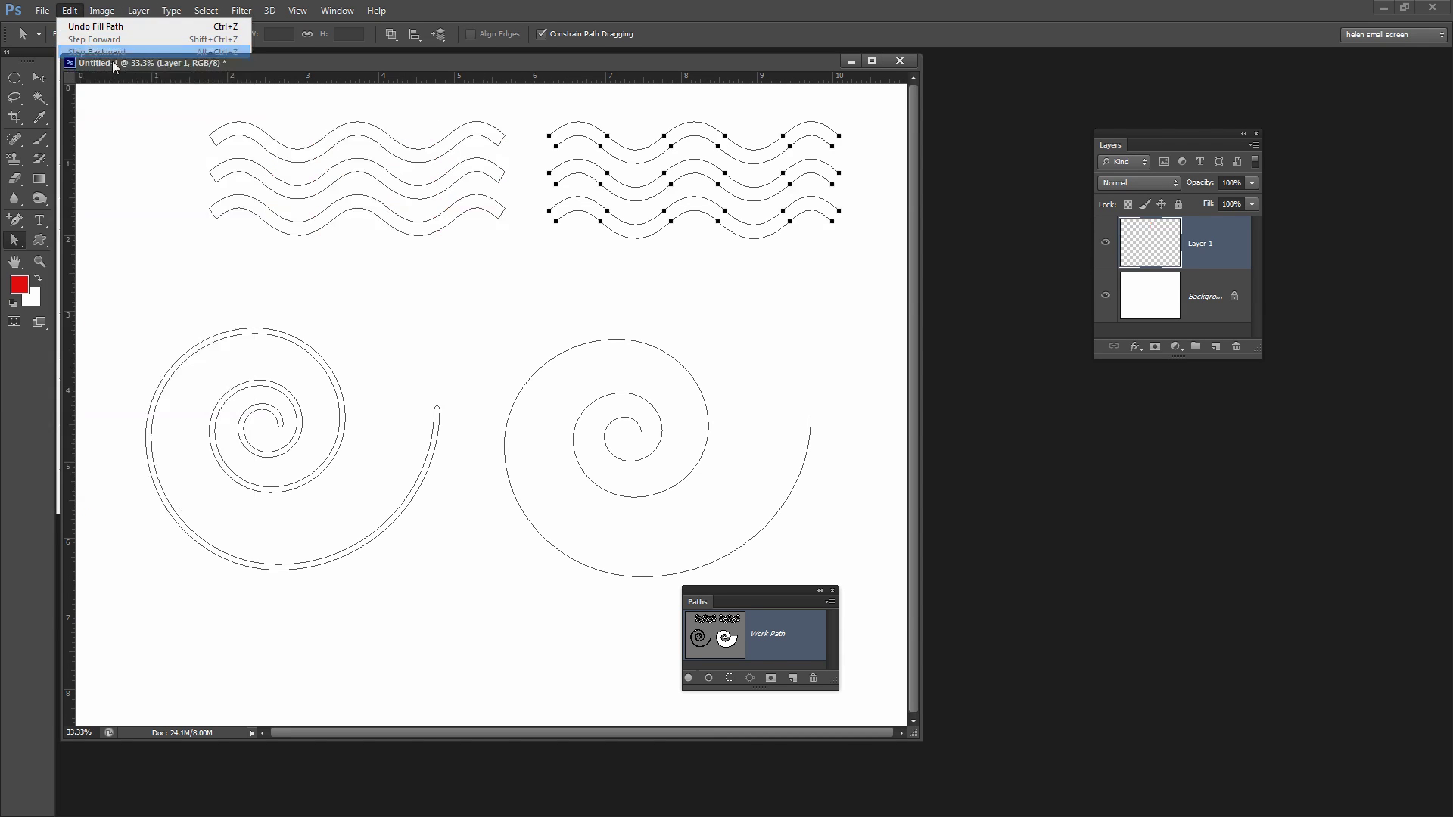
Reselect the left waves and stroke them with a 12 px red brush
left_click_drag(193, 104, 522, 289)
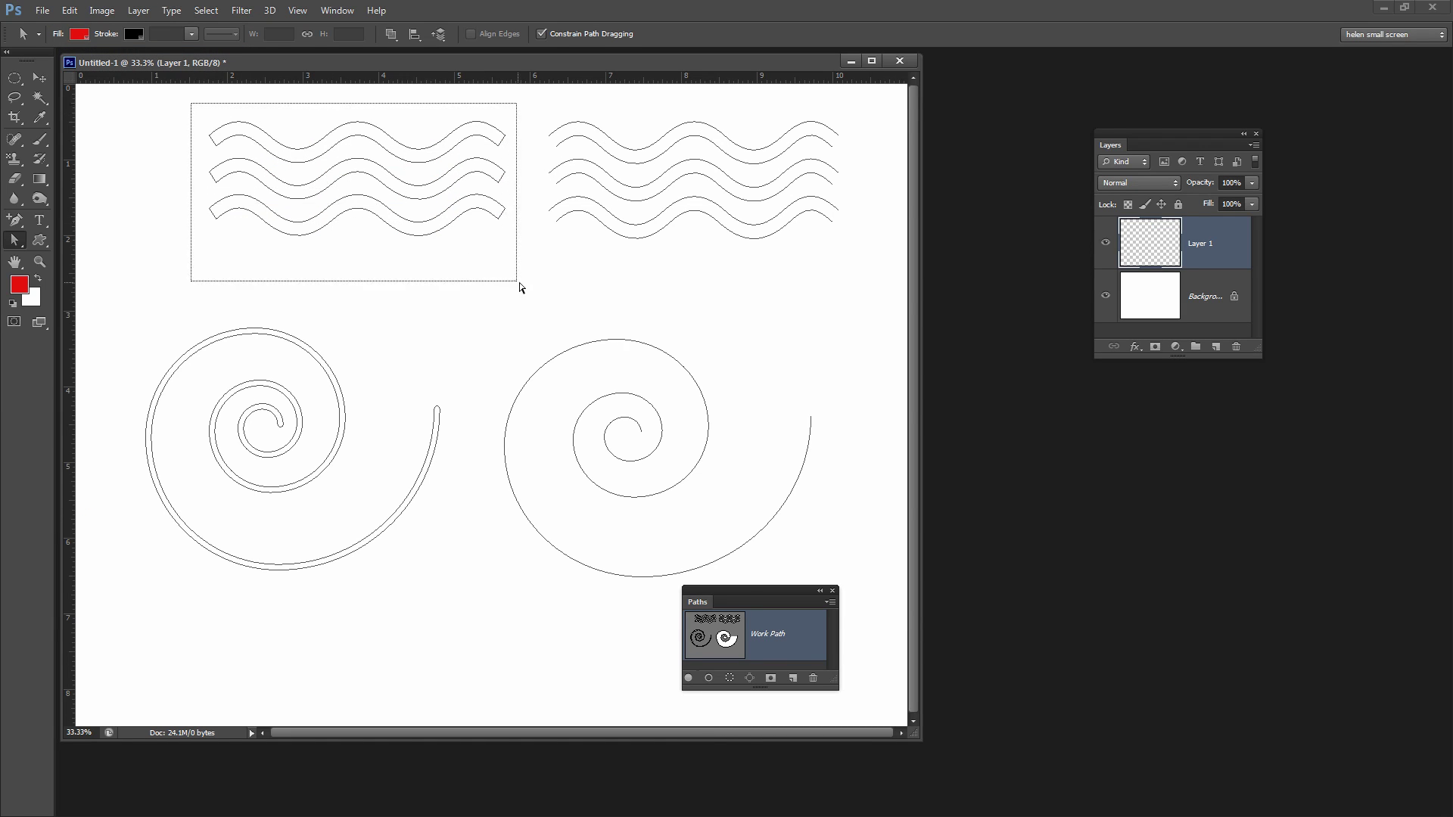
left_click(40, 137)
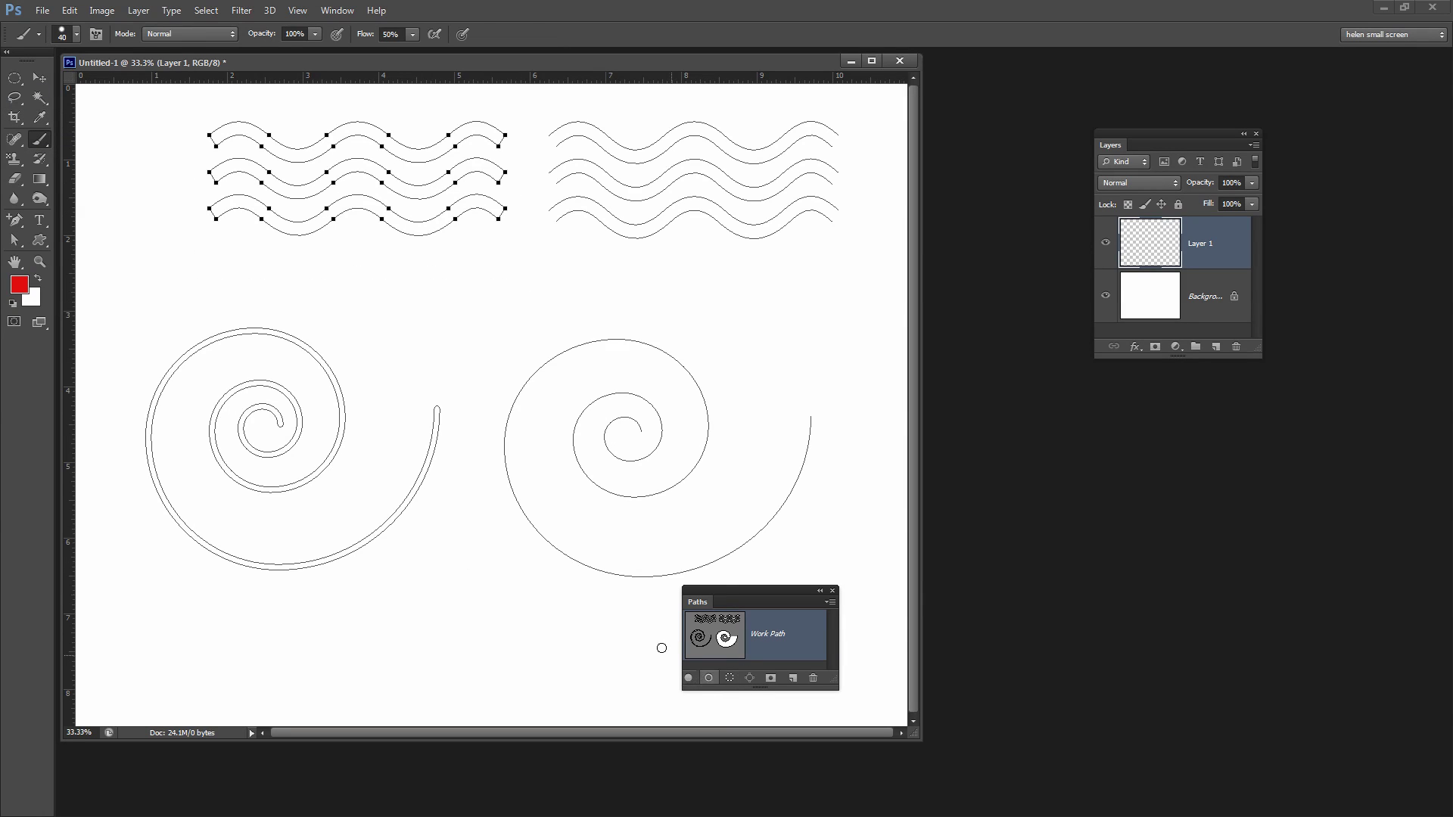
left_click(73, 36)
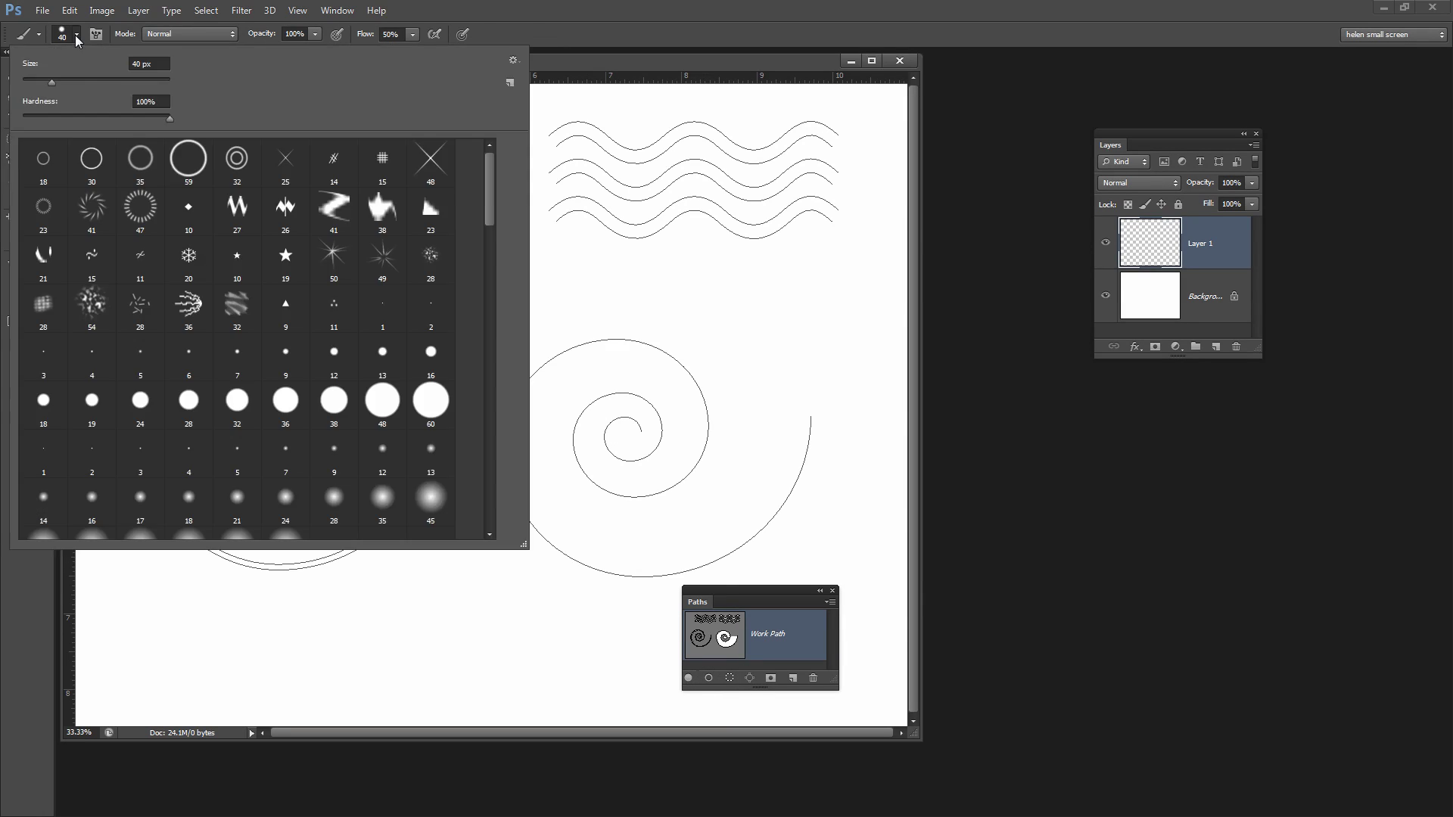
left_click_drag(53, 82, 31, 82)
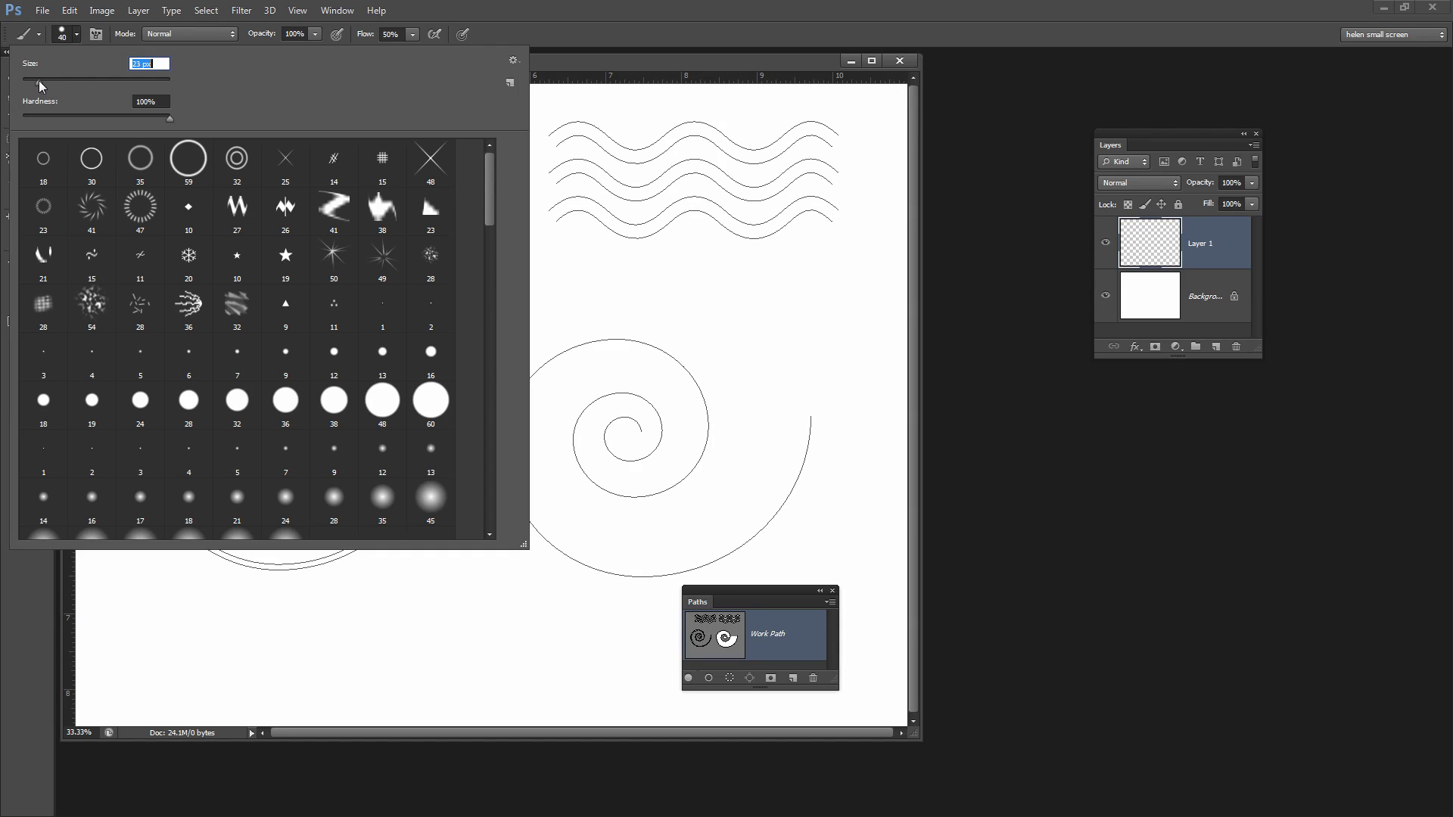
left_click(620, 30)
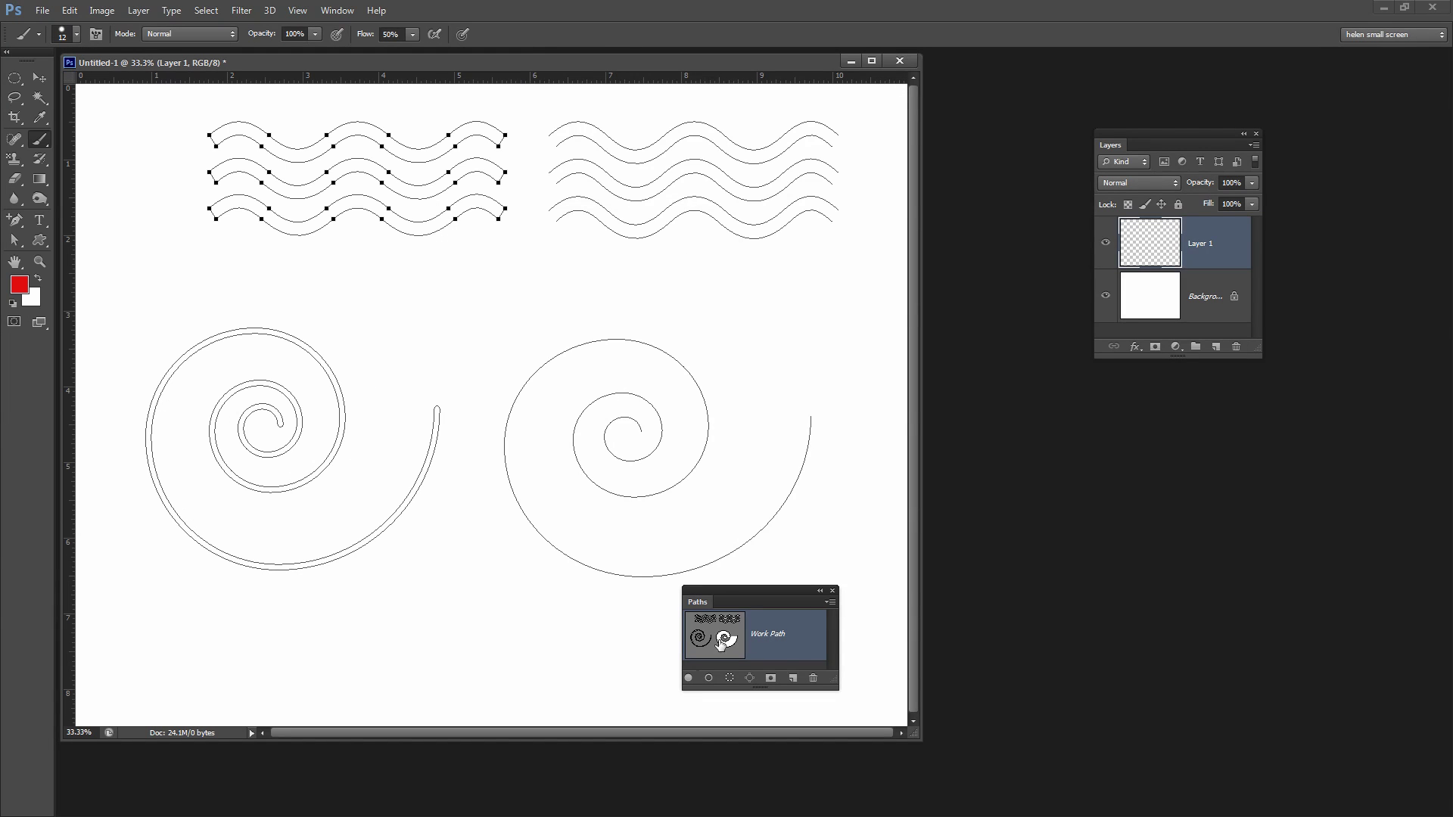
left_click(708, 681)
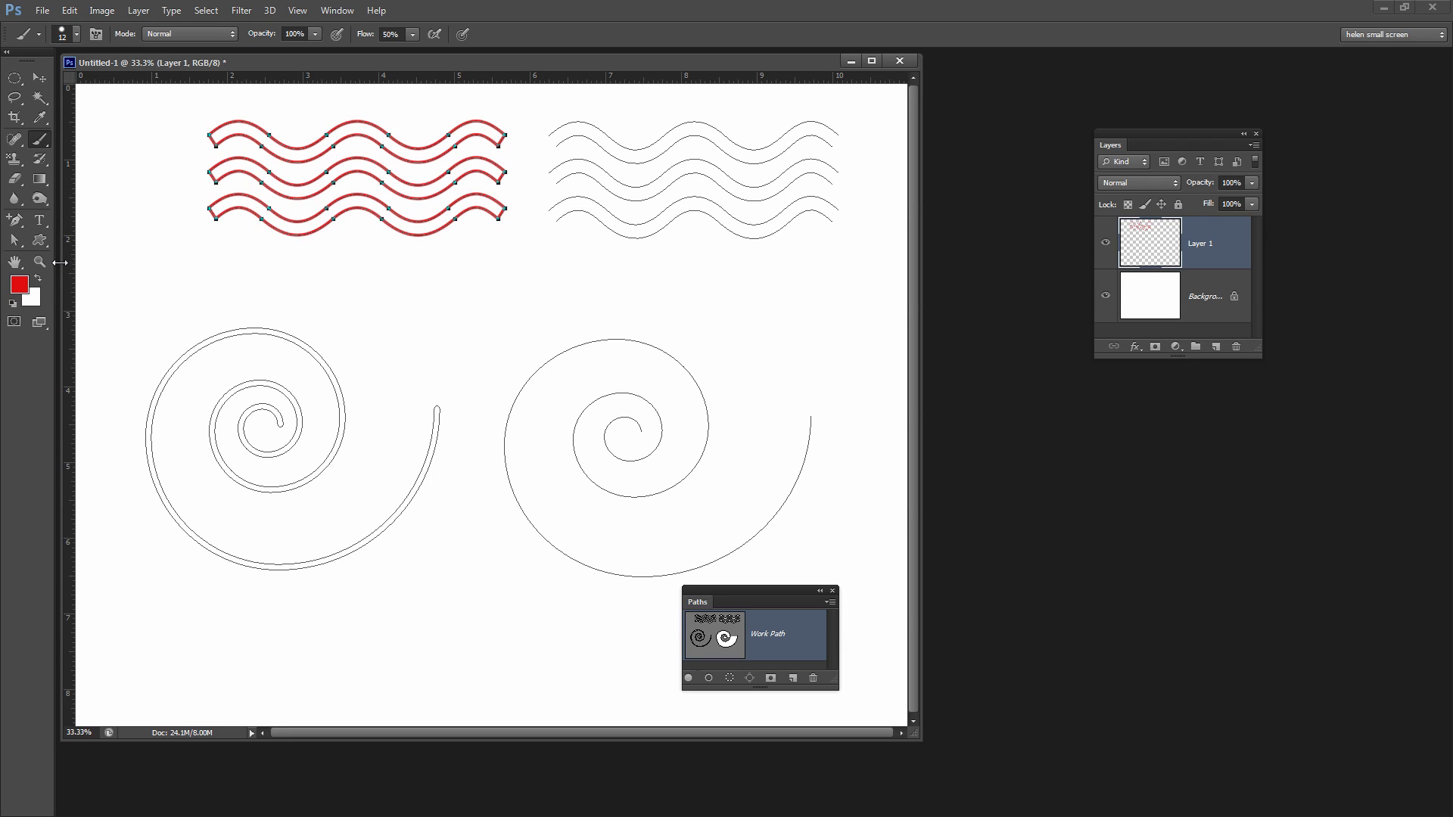
left_click(16, 239)
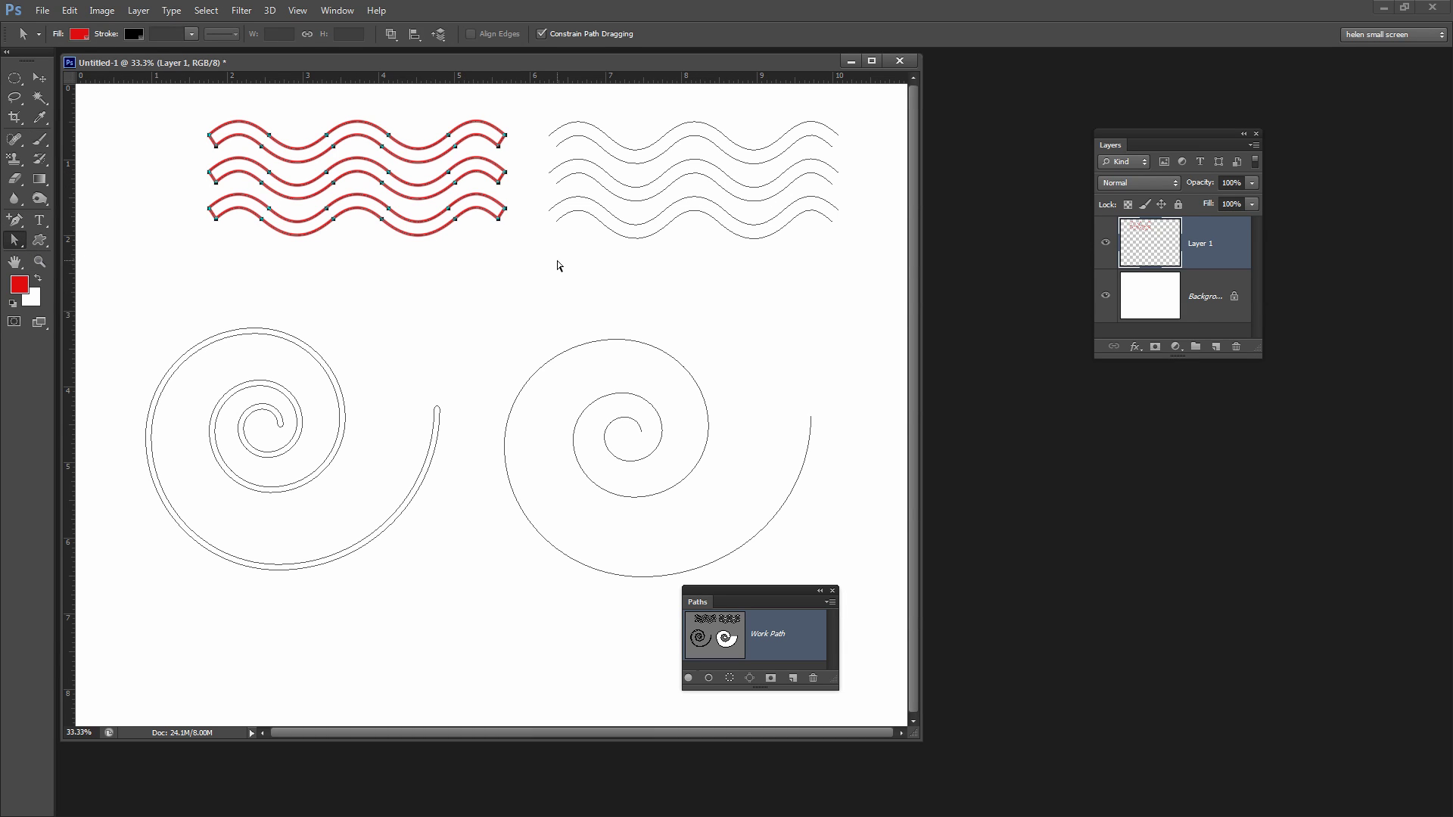
Select the three right waves, fill them red, then undo the fill
left_click_drag(540, 246, 885, 106)
left_click(687, 679)
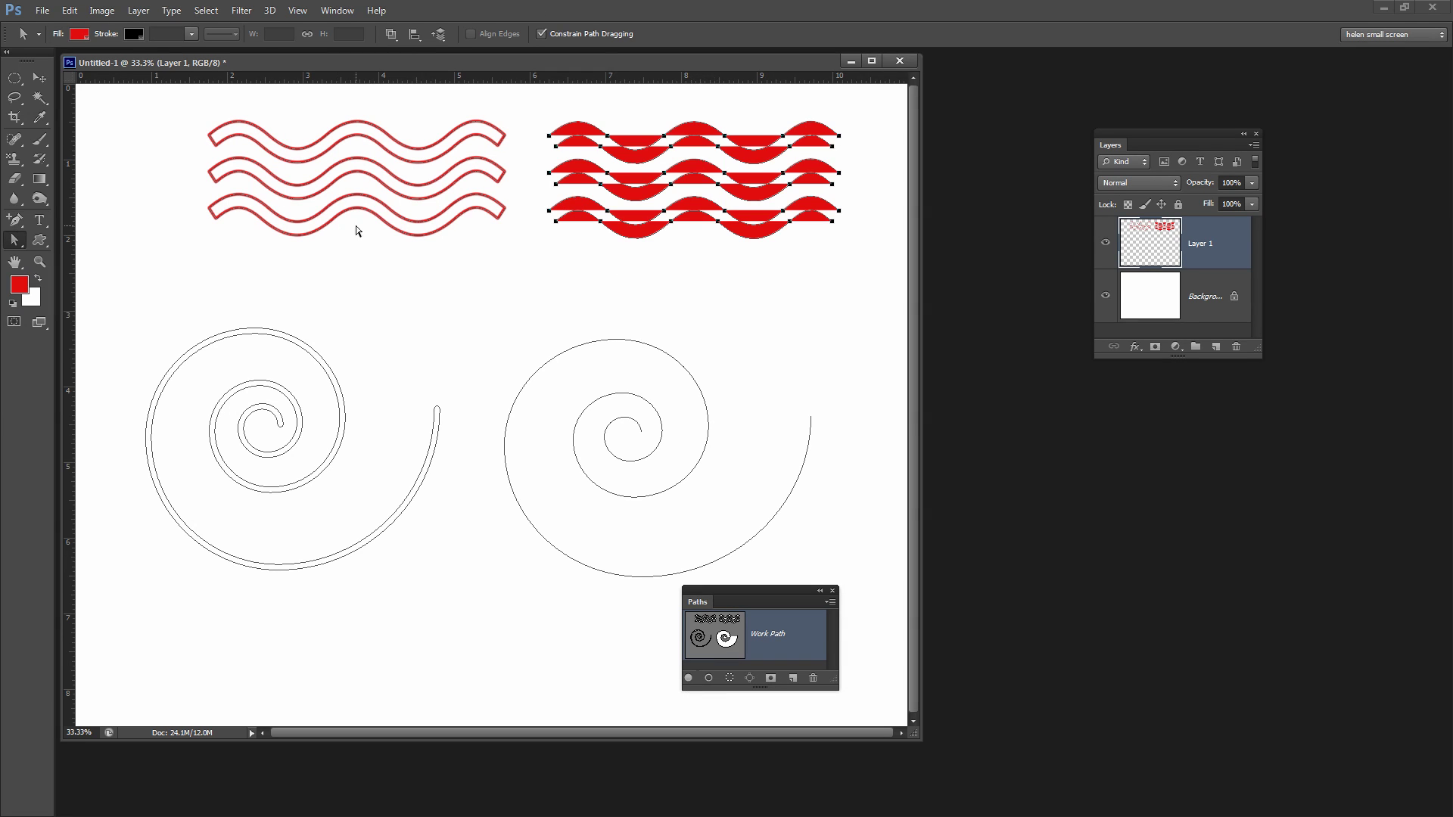
left_click(70, 11)
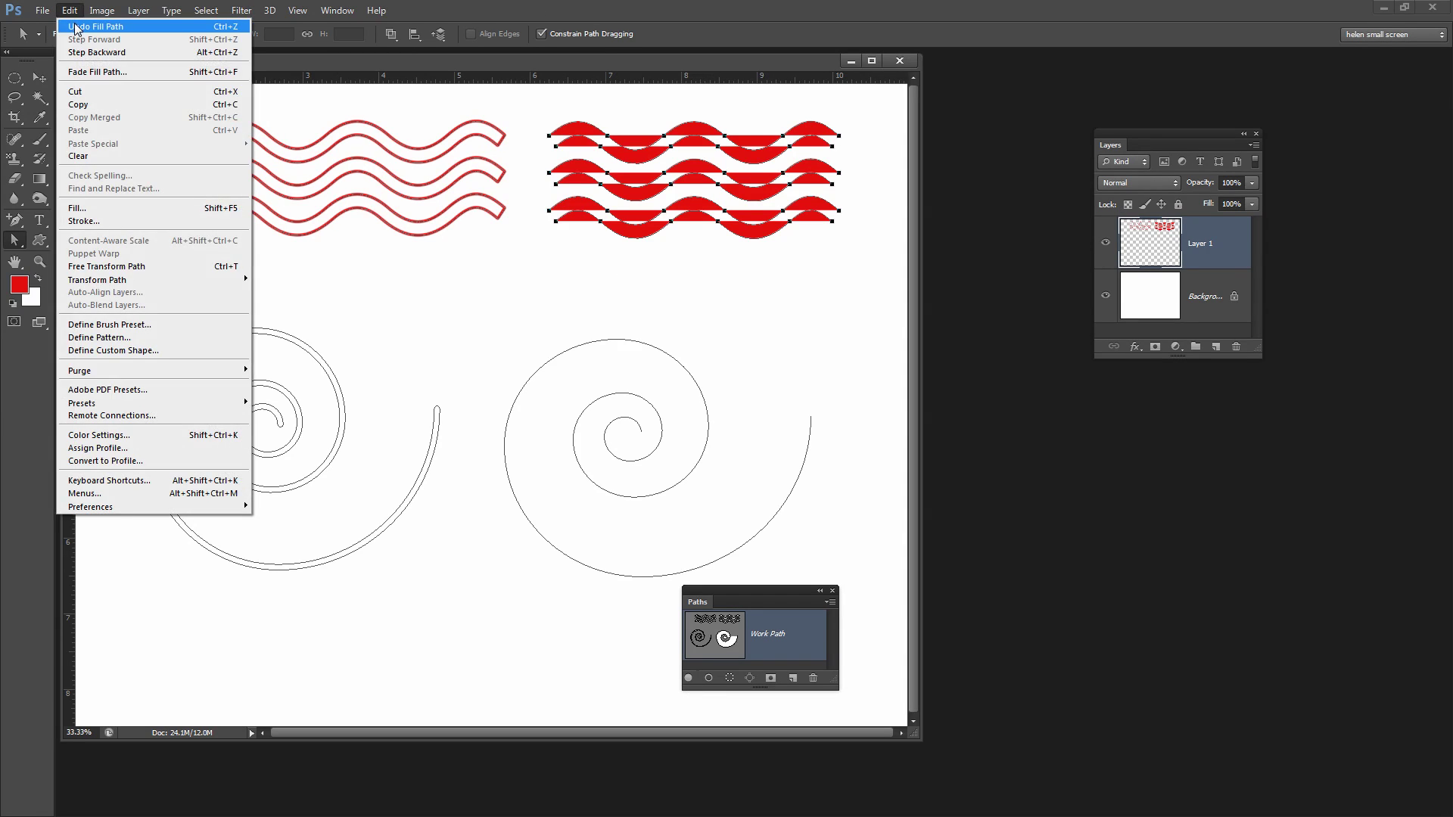
left_click(97, 21)
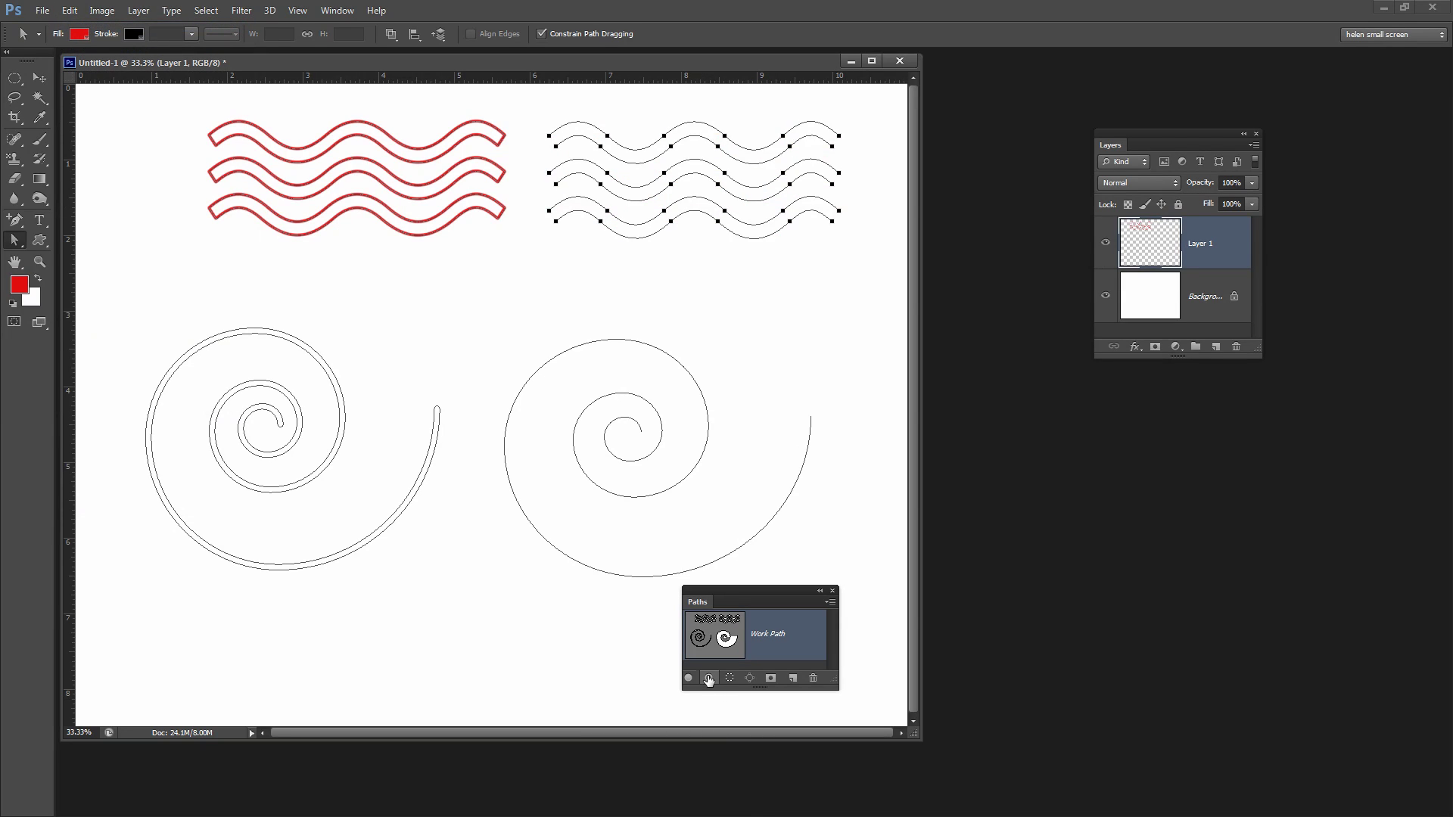
Stroke the right wave paths with the red brush
left_click(43, 141)
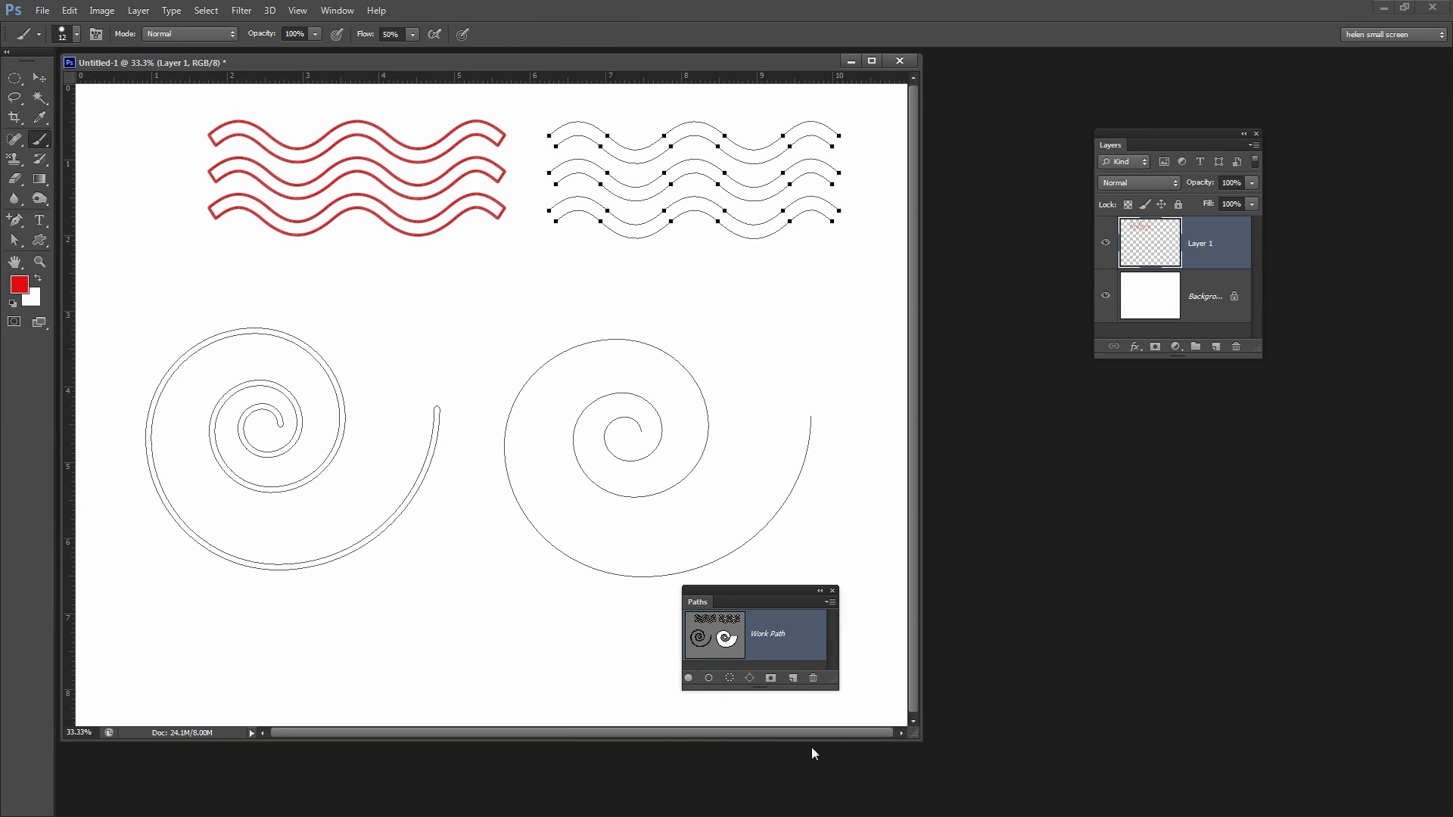
left_click(709, 677)
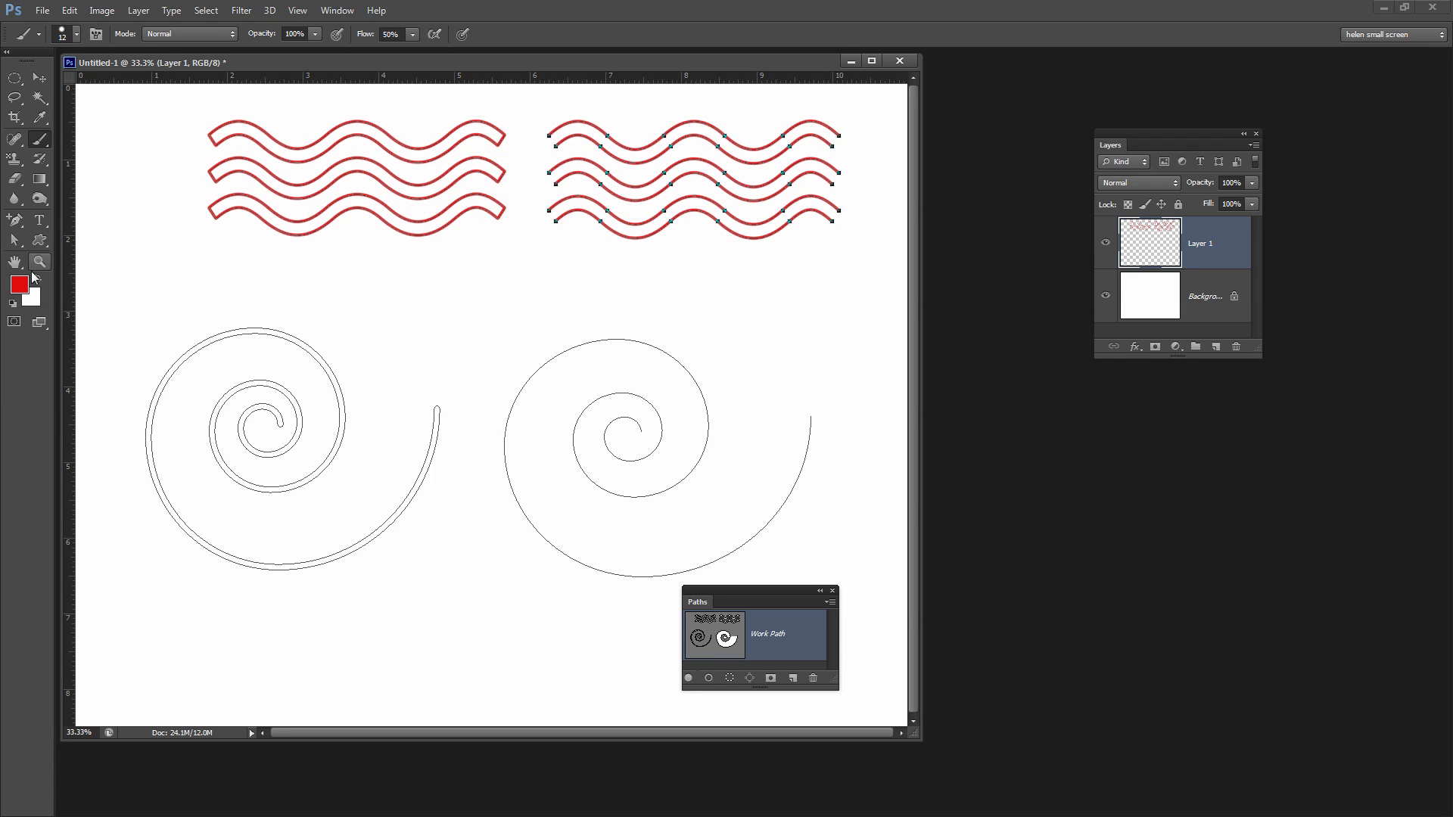
left_click(16, 241)
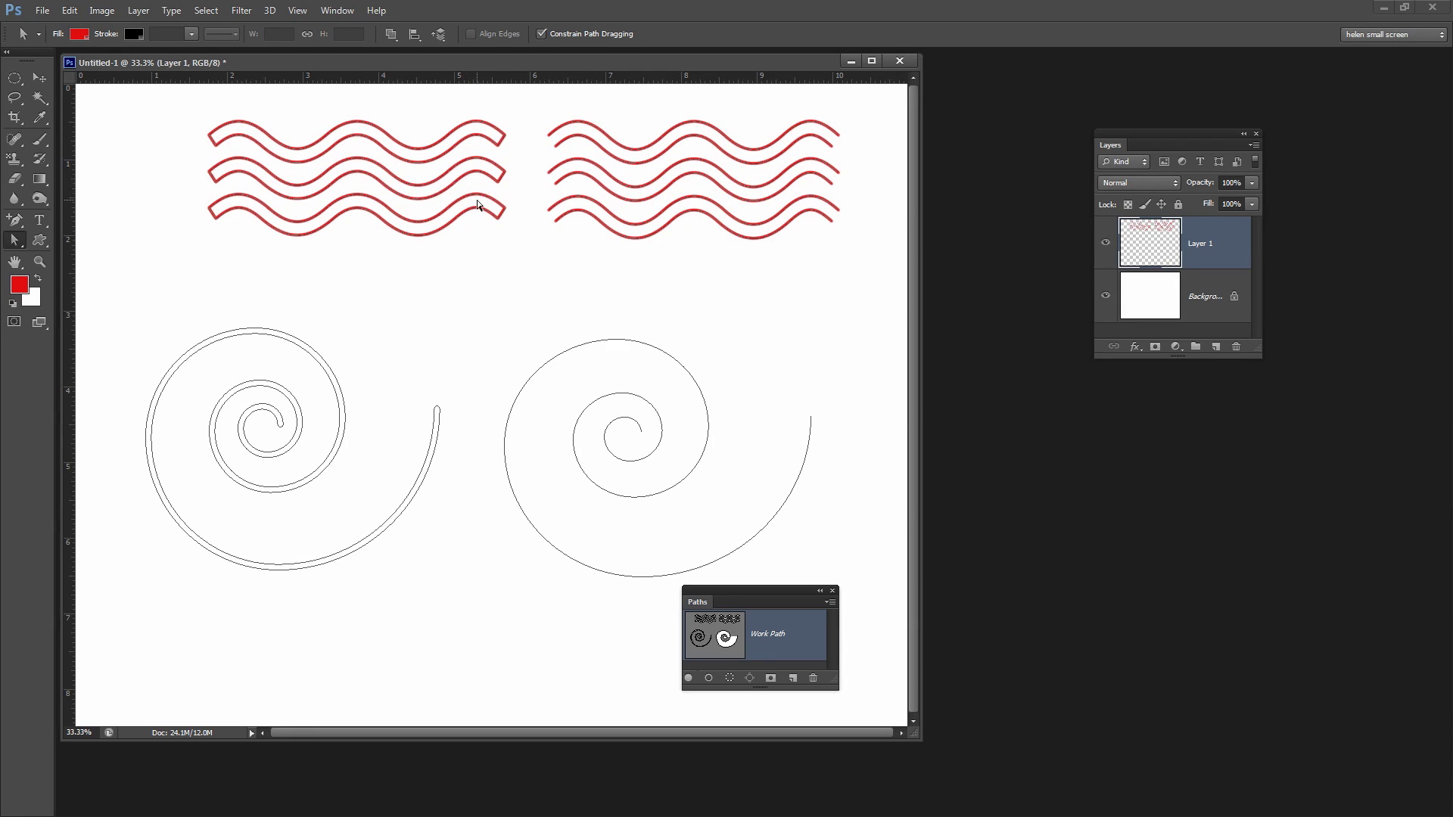
Select the left spiral, fill it red and undo, then stroke it with the brush
left_click(228, 337)
left_click(689, 679)
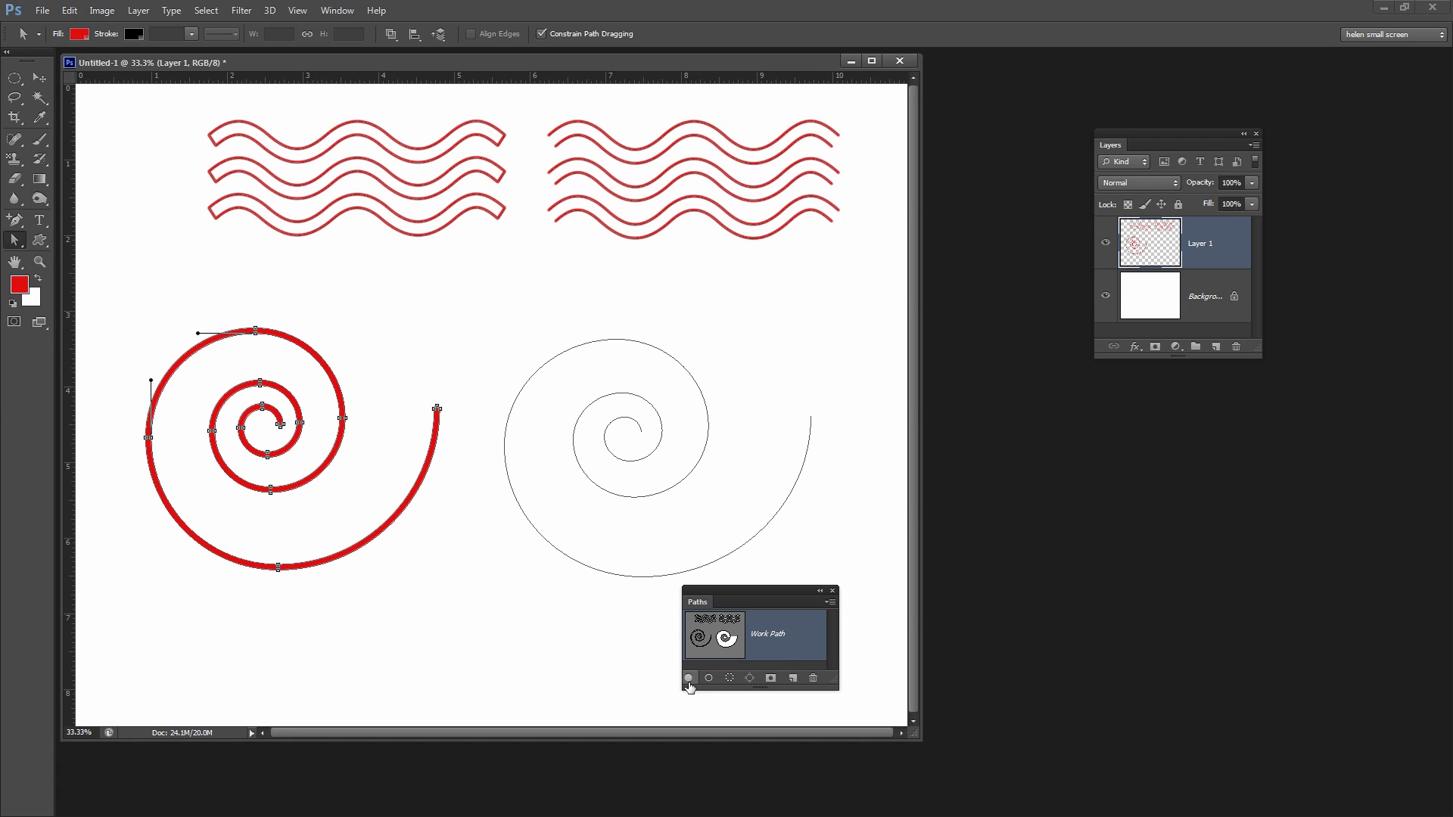
left_click(69, 11)
left_click(84, 26)
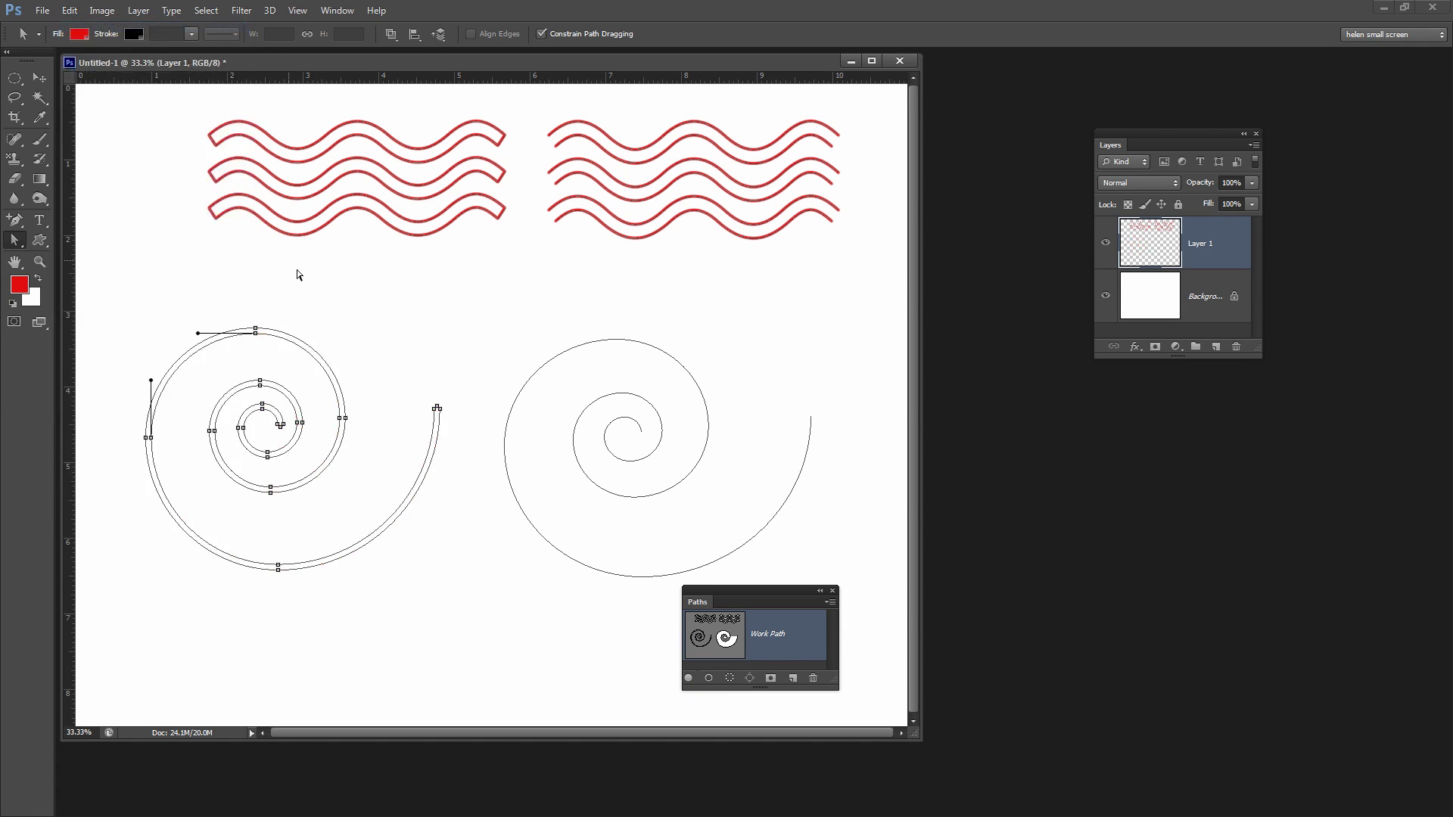
left_click(710, 678)
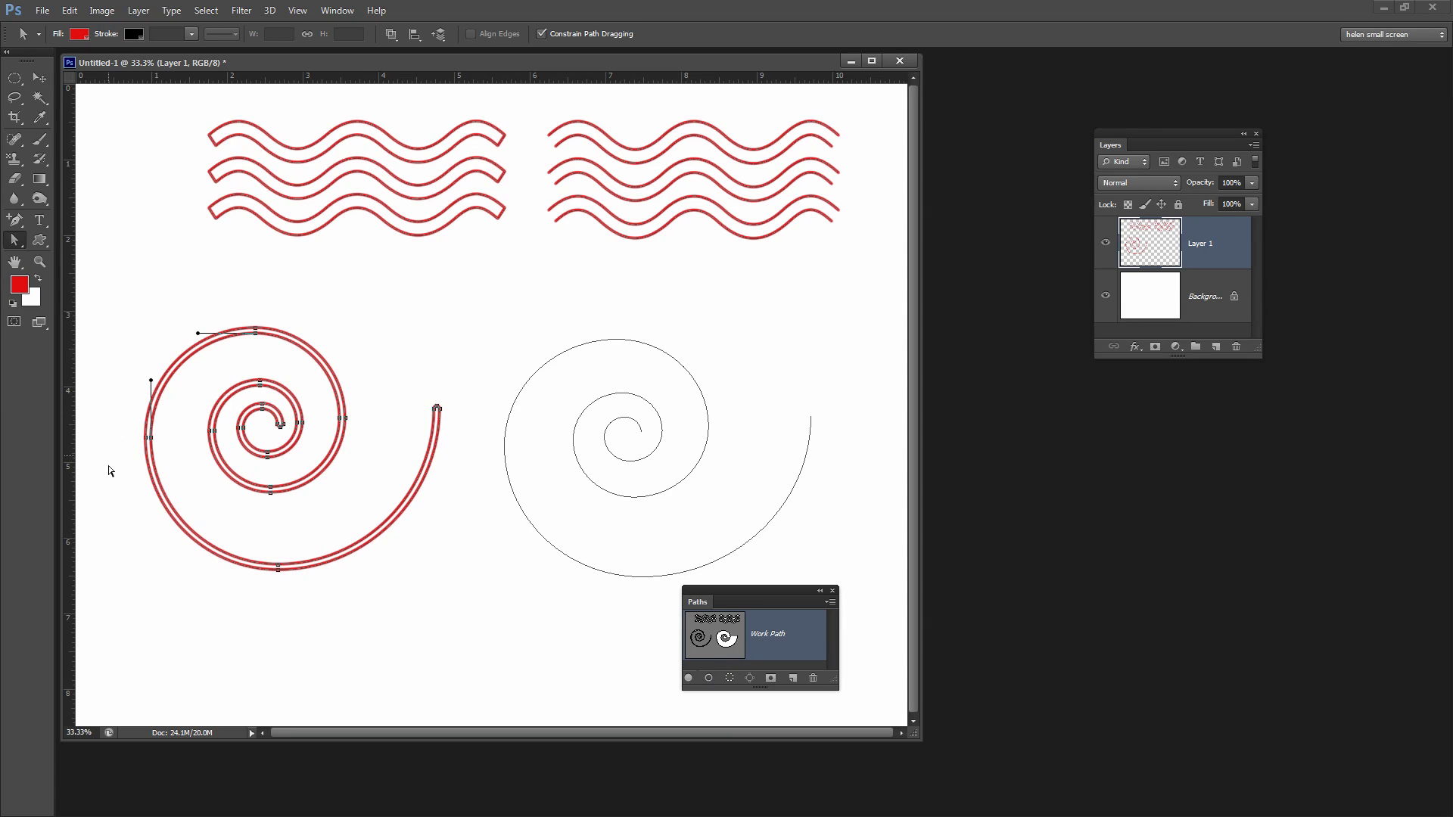
Stroke the right spiral with the red brush and close the document
left_click(521, 515)
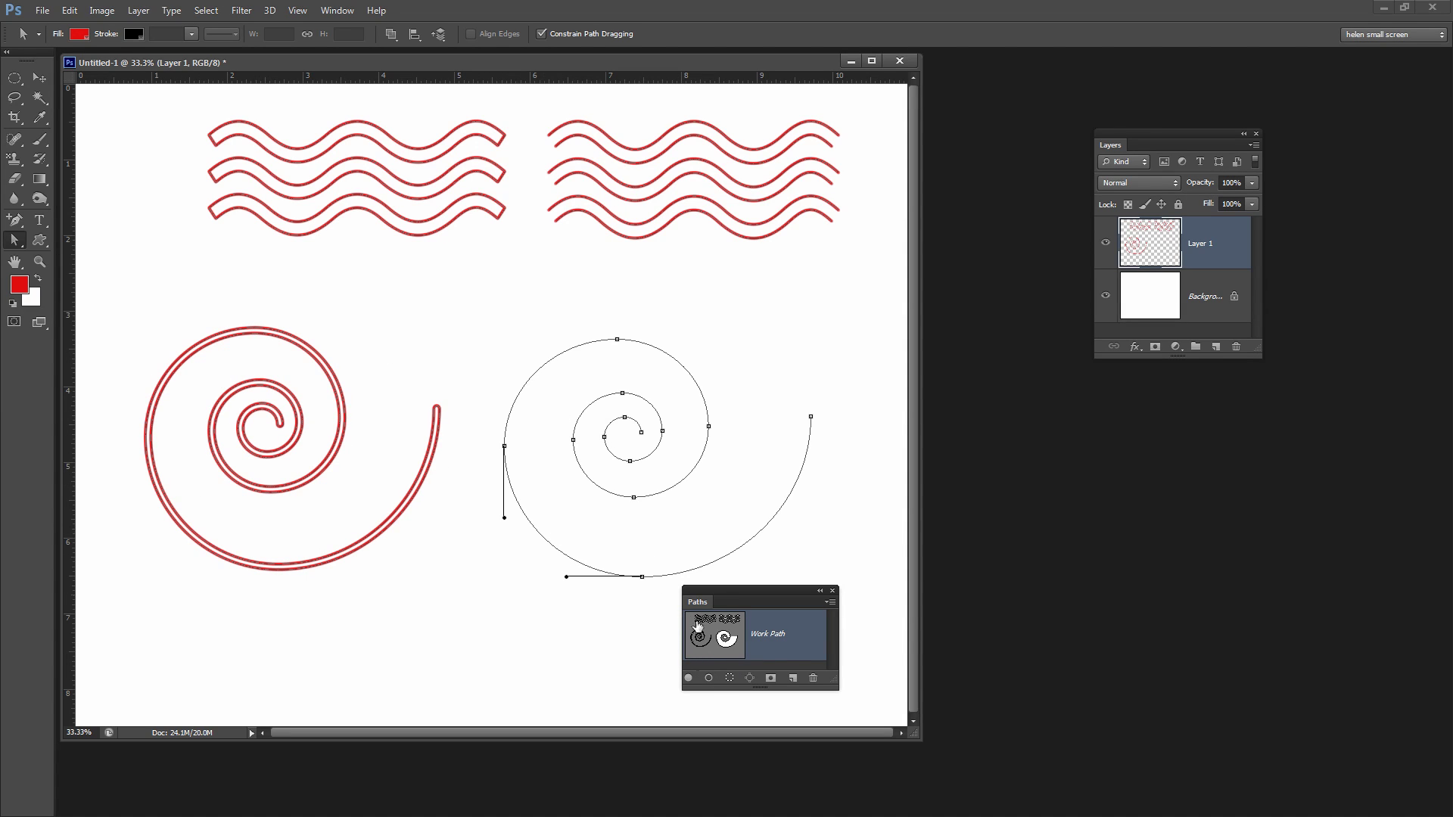
left_click(706, 680)
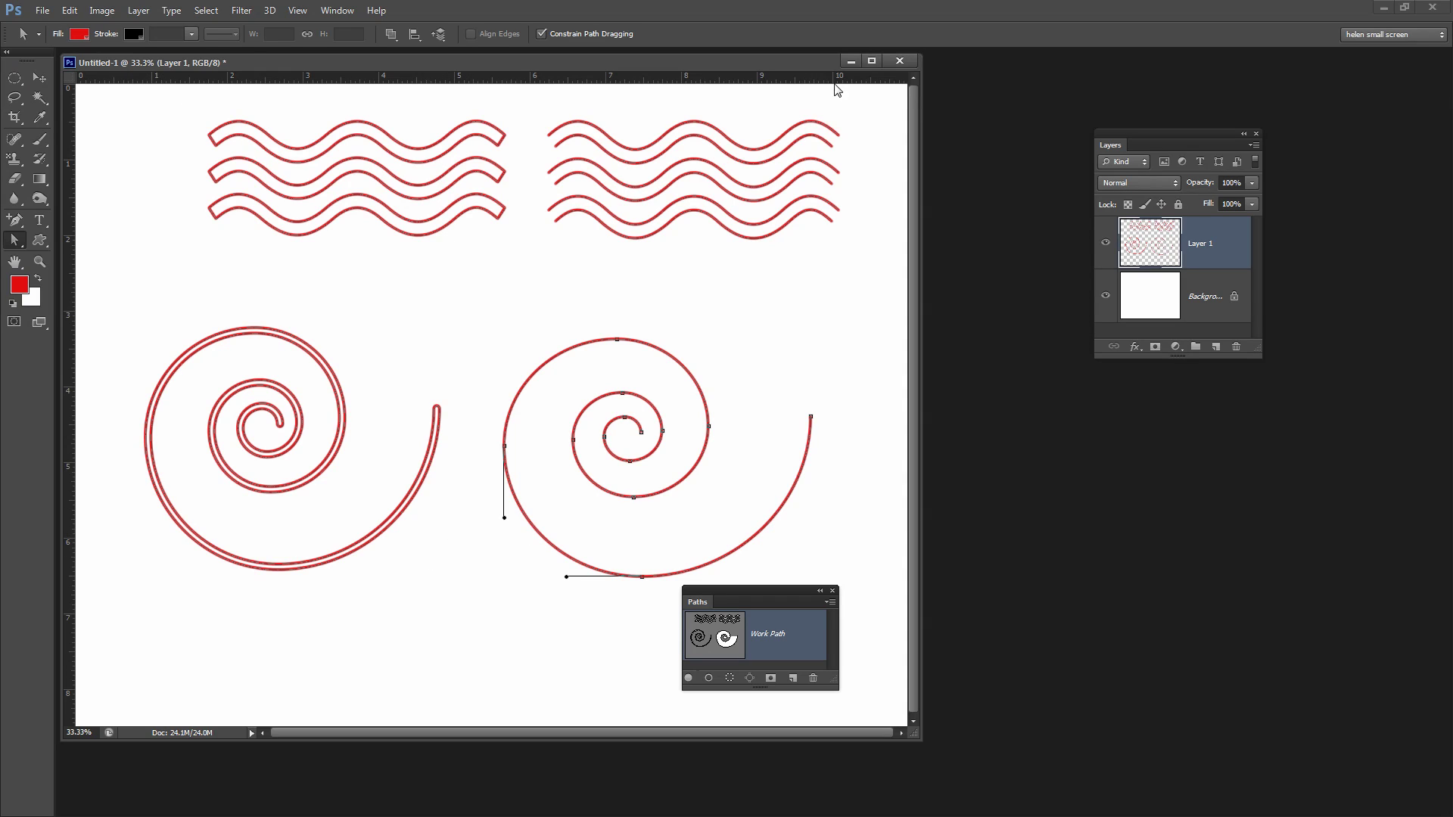
left_click(851, 63)
Create a new blank 11×8.5-inch document
left_click(42, 11)
left_click(349, 224)
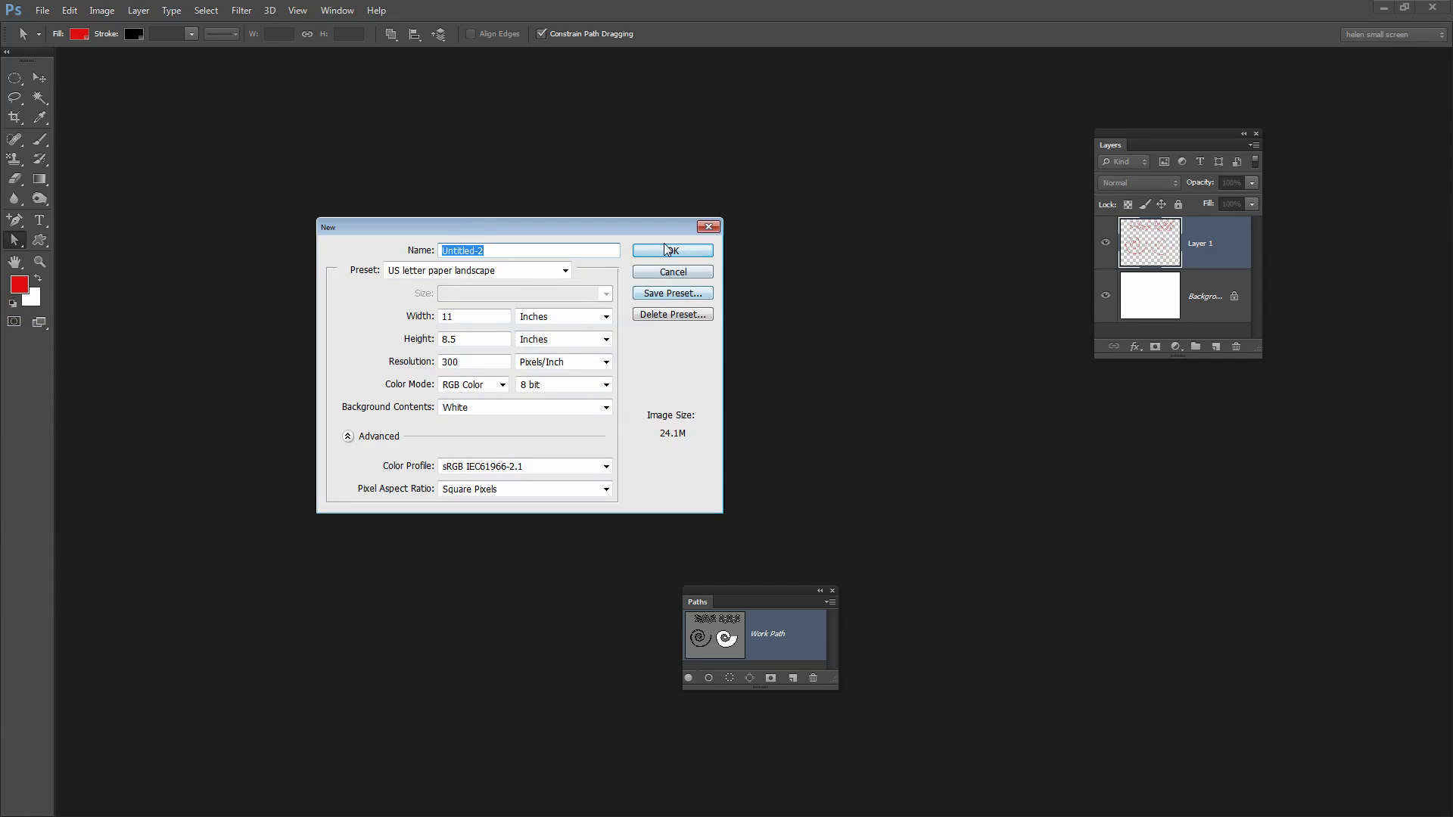
left_click(668, 248)
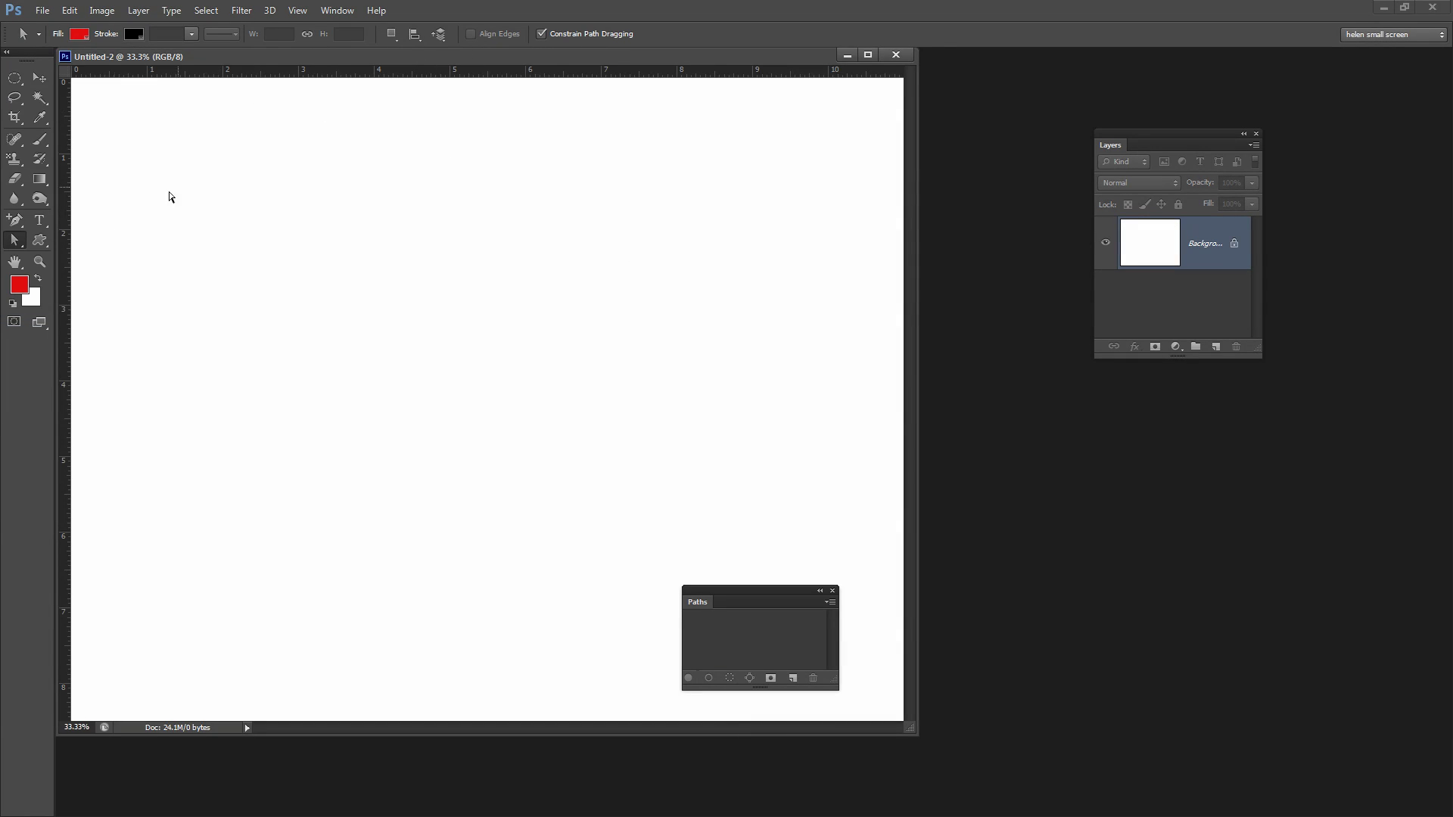
Pick the three-wave custom shape and drag it across the top of the page
left_click(40, 241)
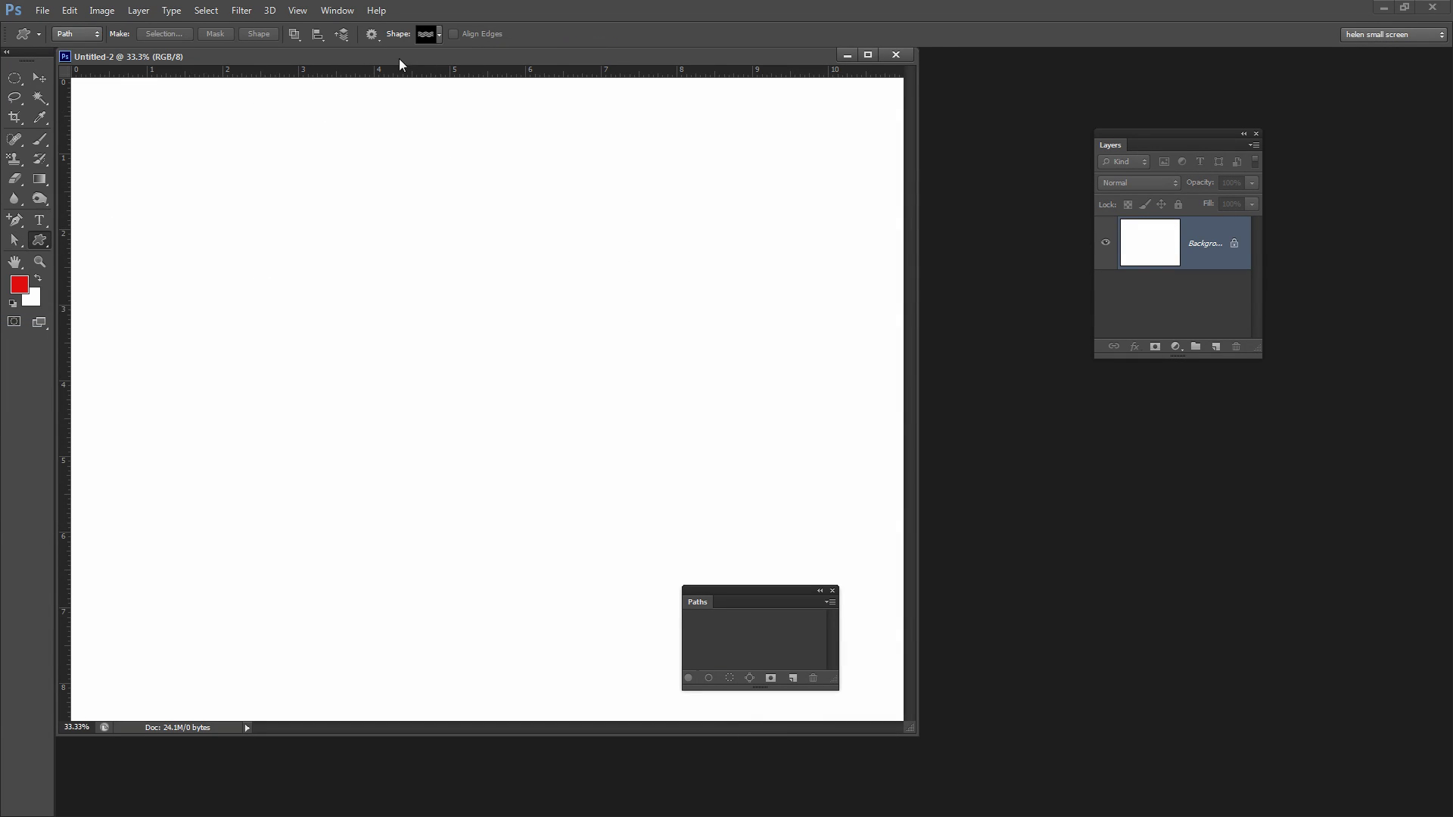
left_click(439, 34)
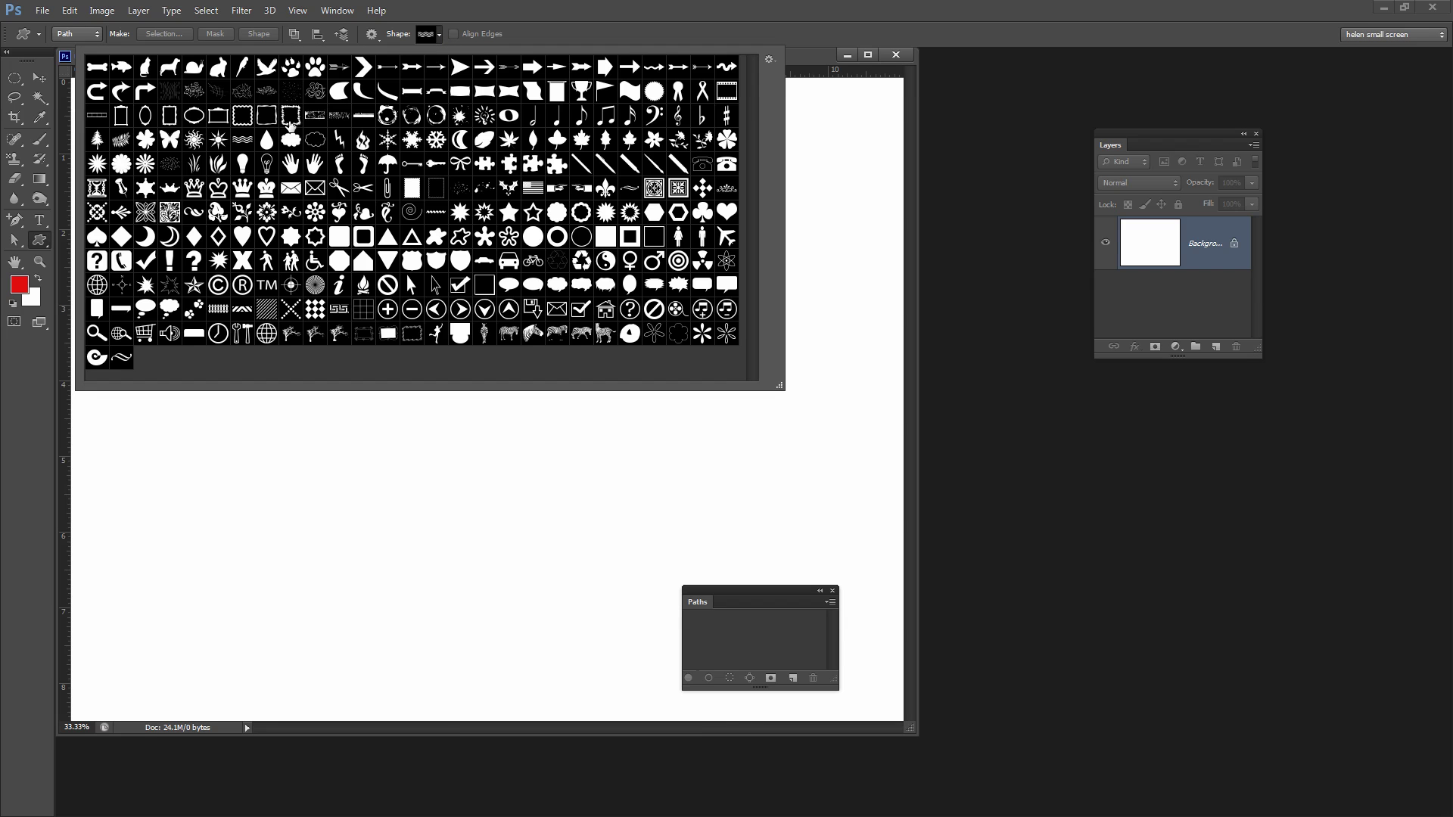
left_click(242, 140)
double_click(242, 138)
left_click_drag(156, 122, 651, 390)
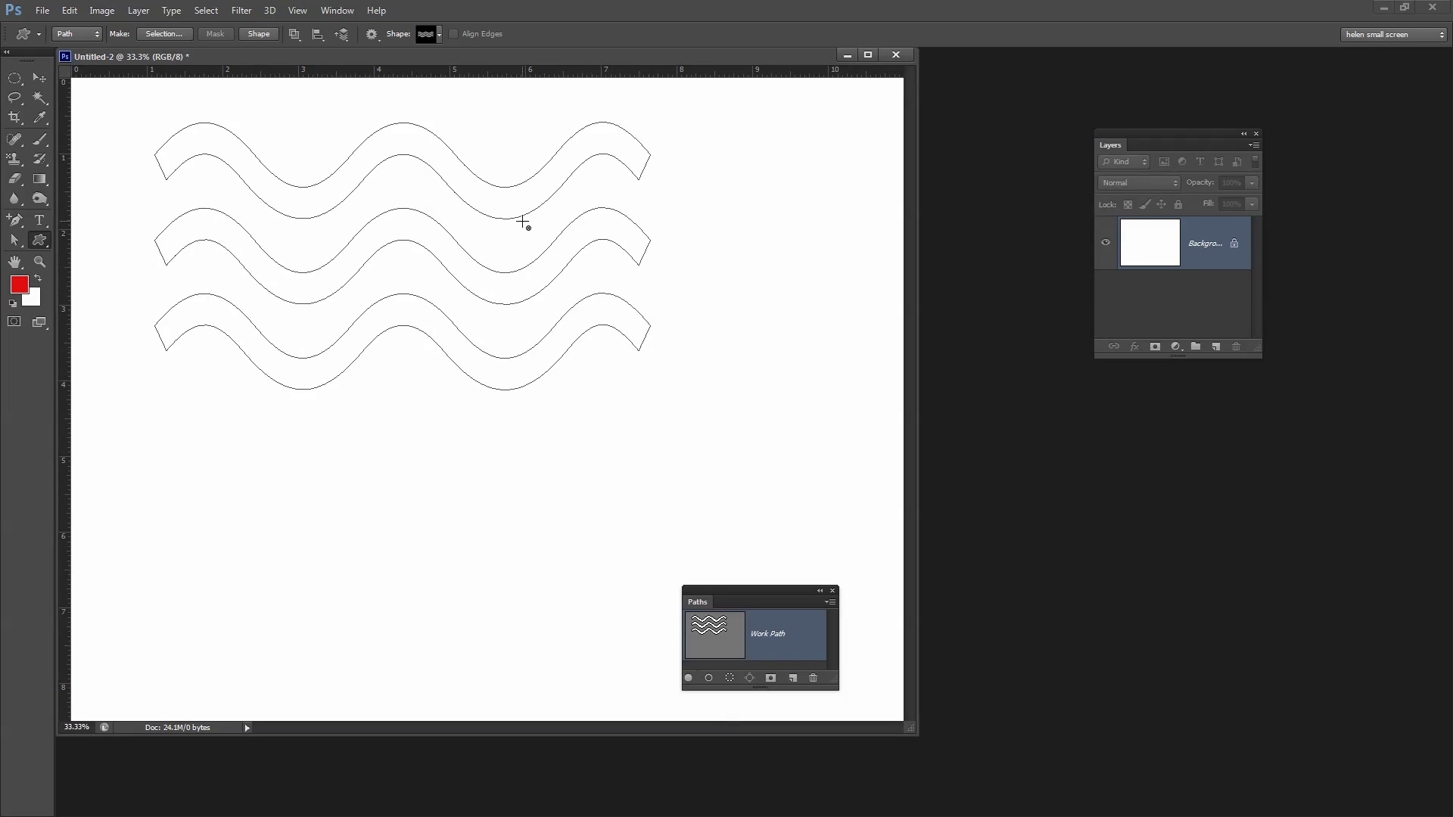
Try deleting the bottom wave's left end point, then undo the deletion
left_click(20, 241)
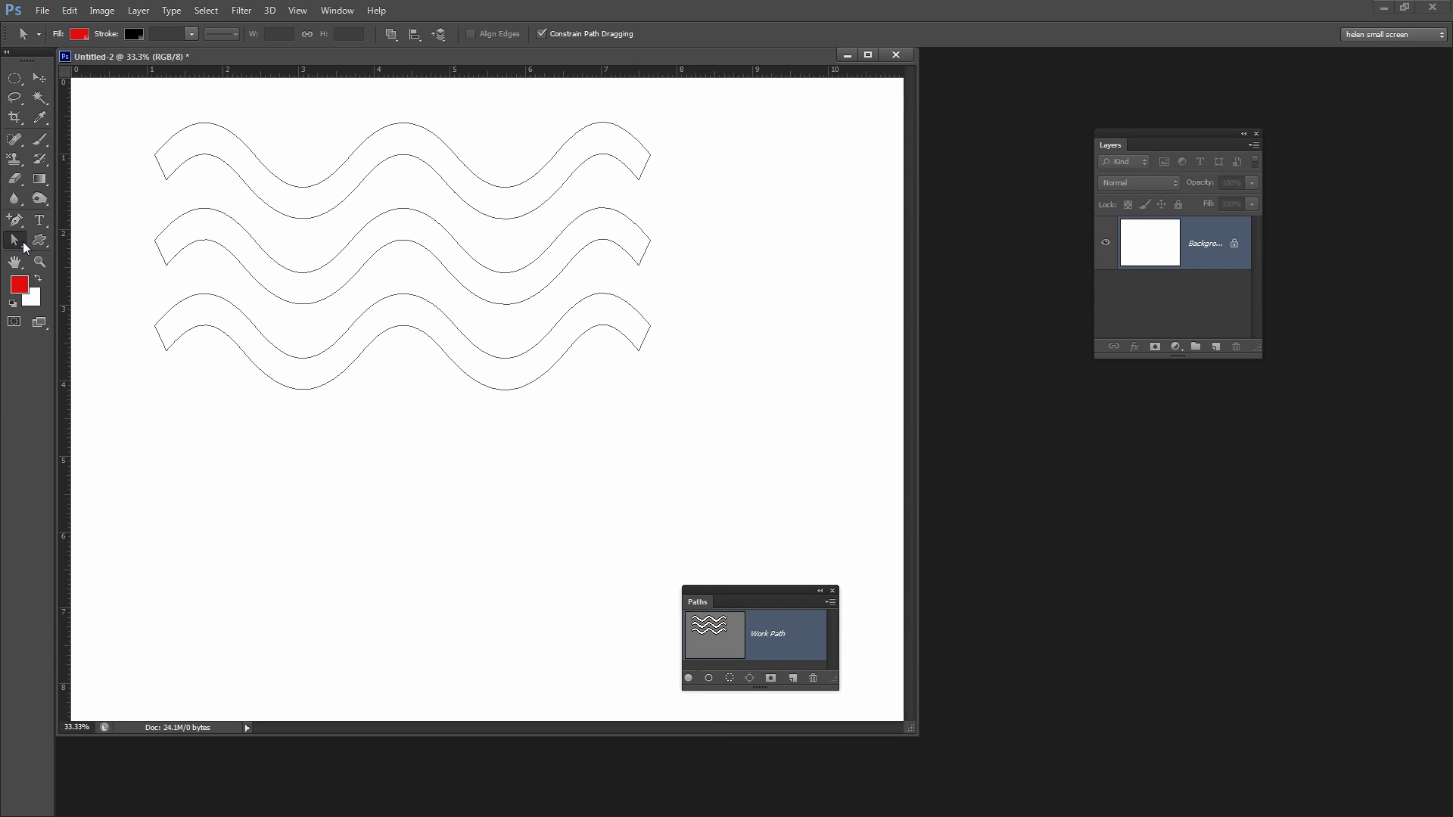
left_click_drag(19, 241, 62, 255)
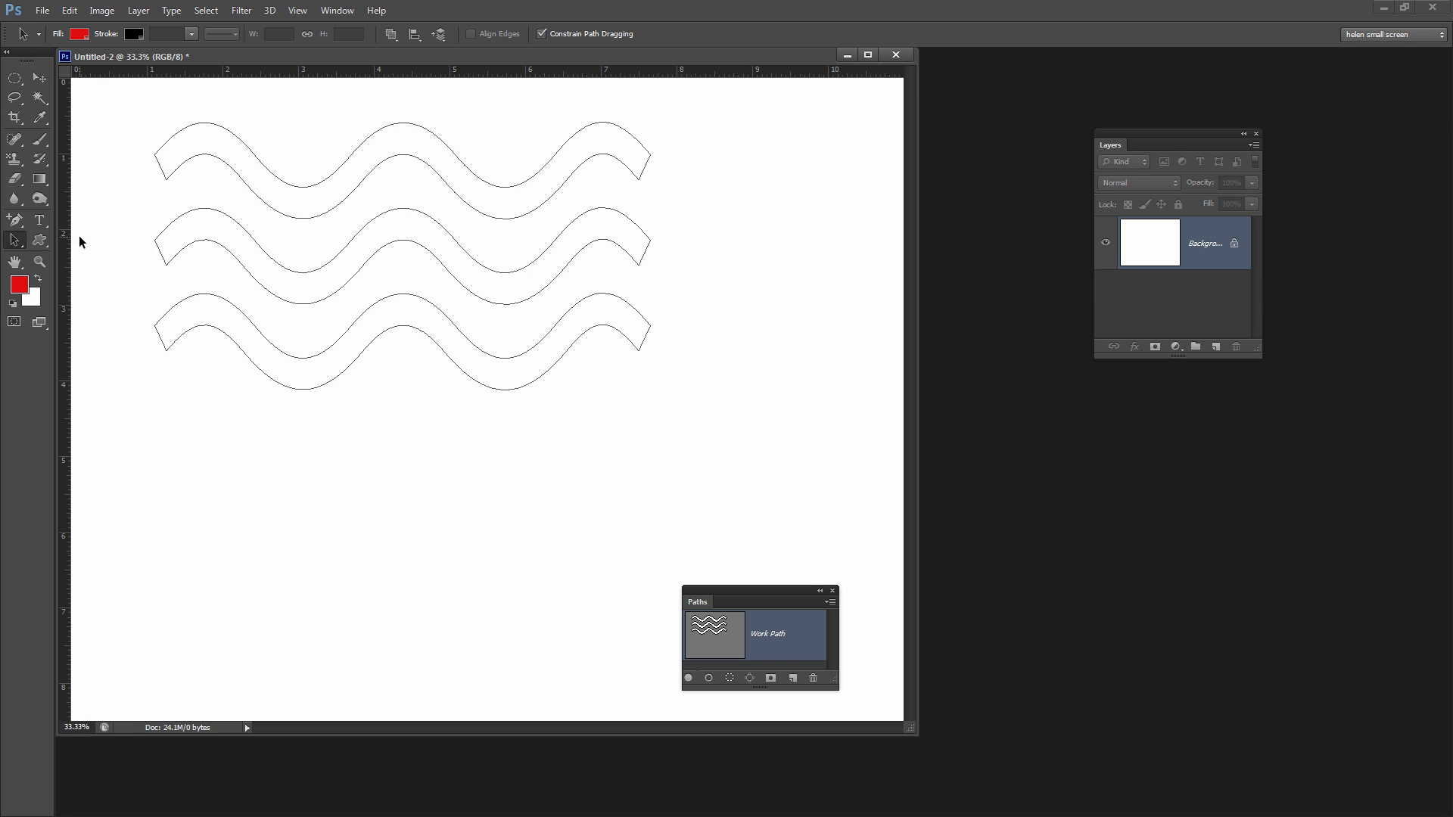
left_click(211, 158)
right_click(6, 241)
left_click(68, 239)
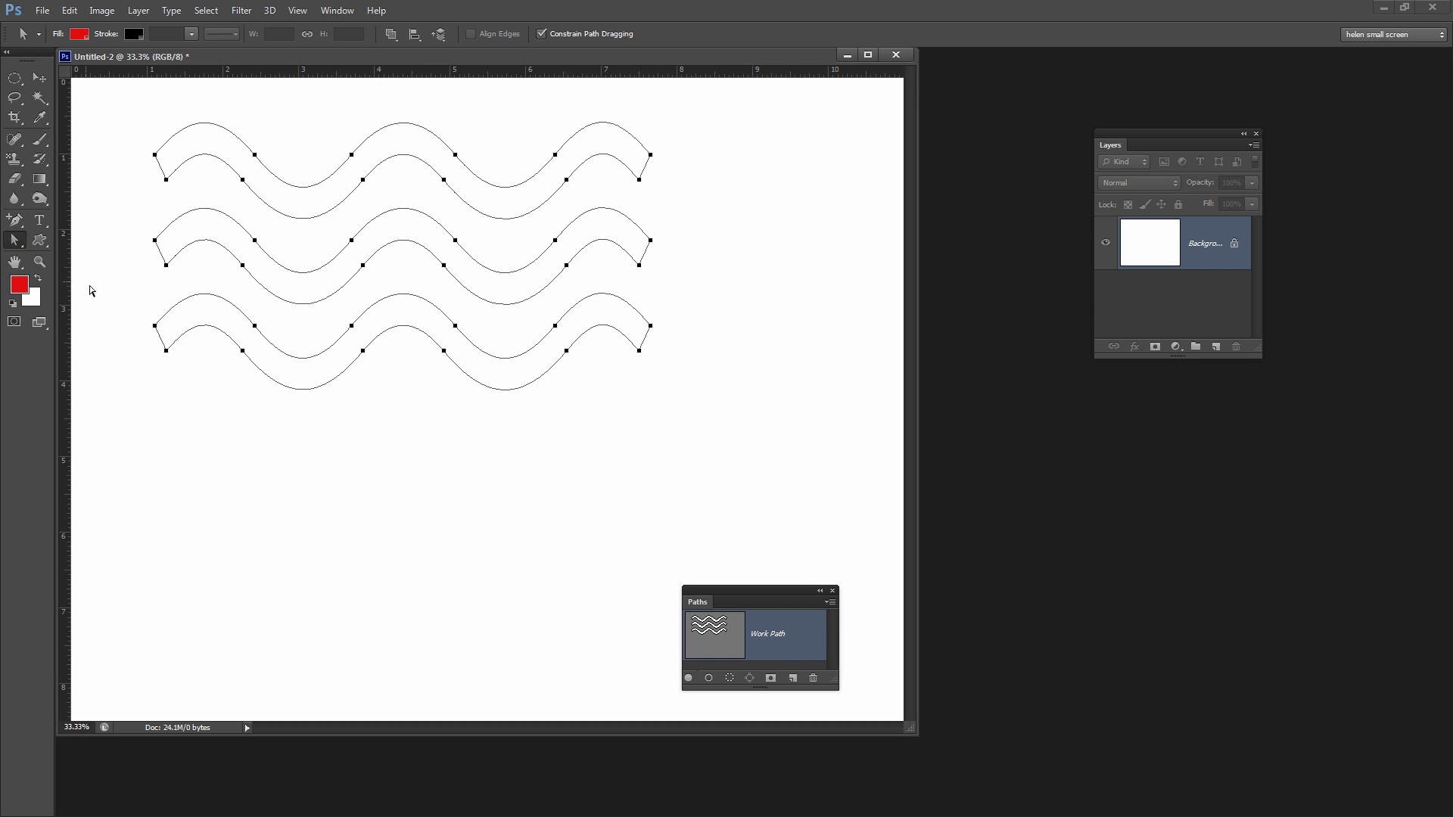
left_click(155, 327)
key("Delete")
left_click(70, 10)
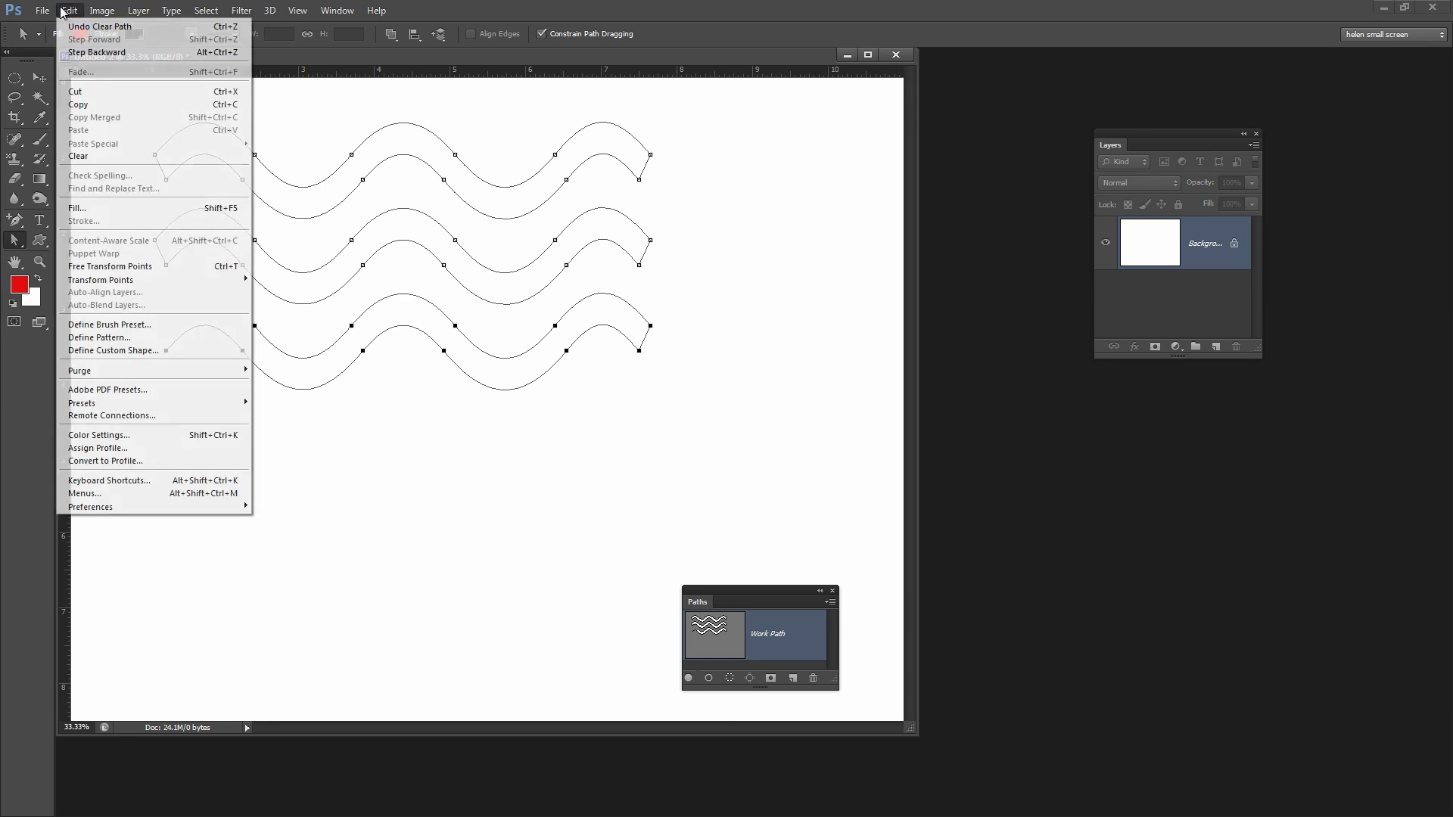
left_click(97, 20)
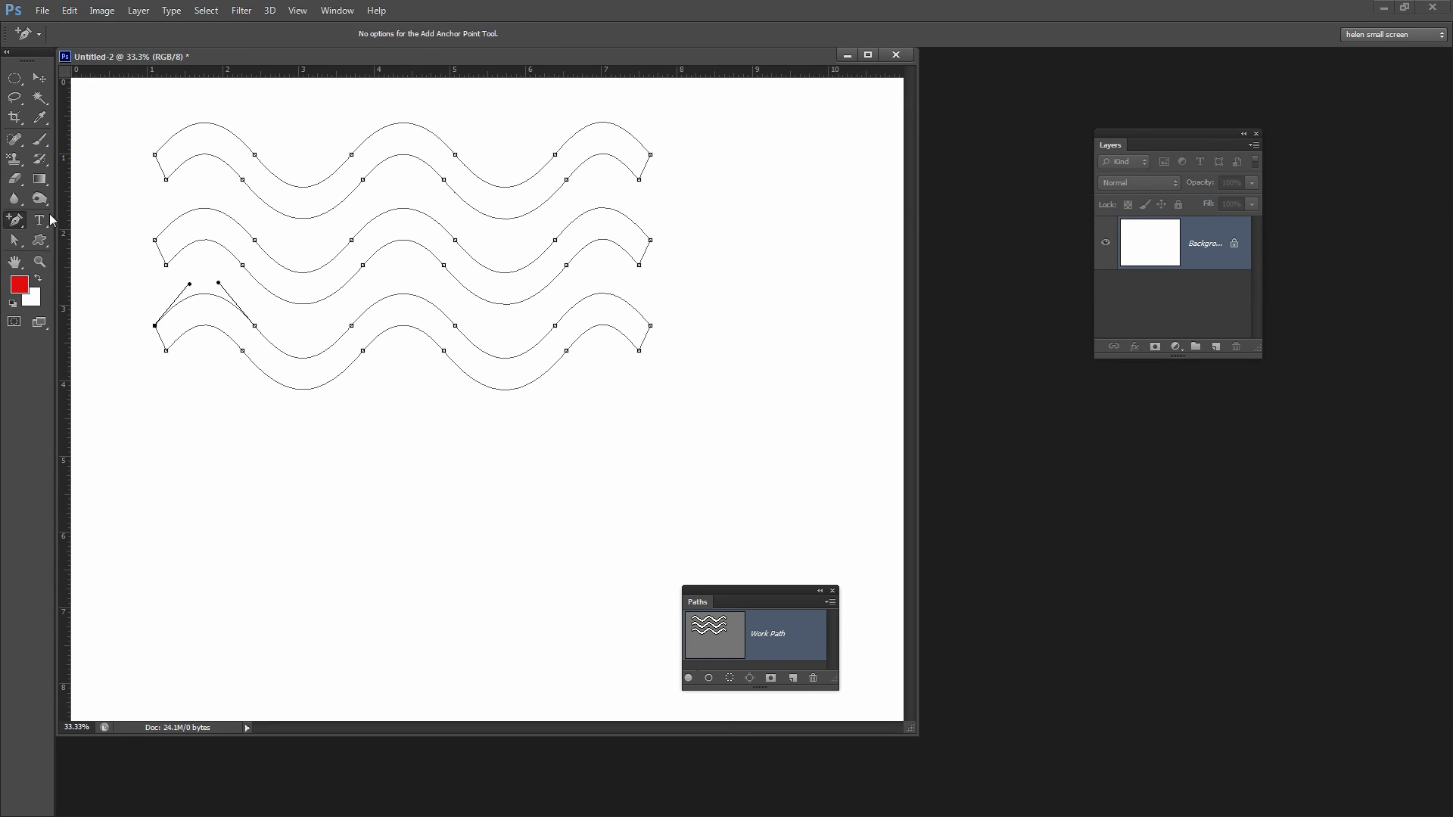
Add anchor points on the waves' left ends and delete the left end pieces
left_click(15, 219)
left_click(17, 226)
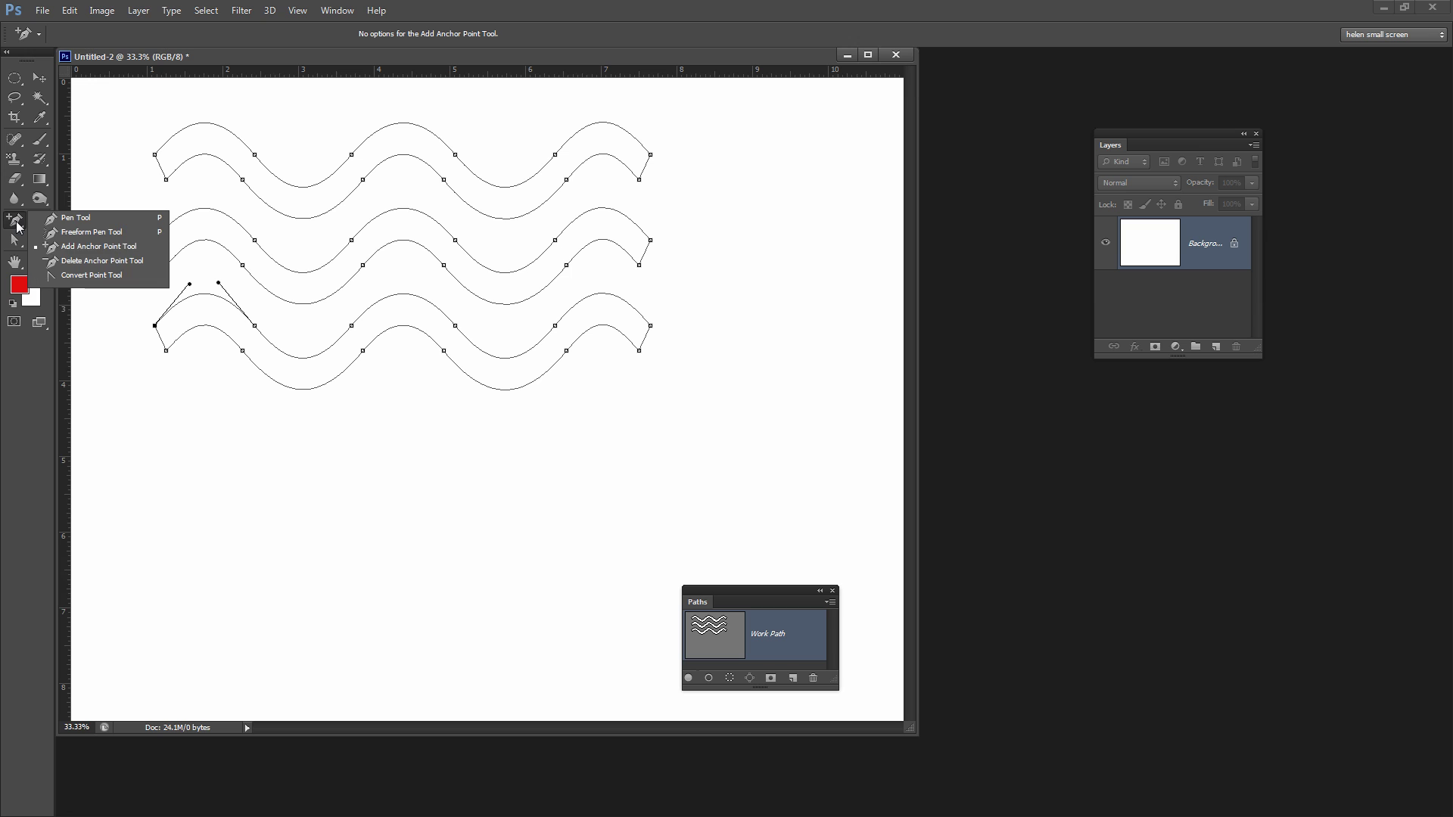
left_click(85, 246)
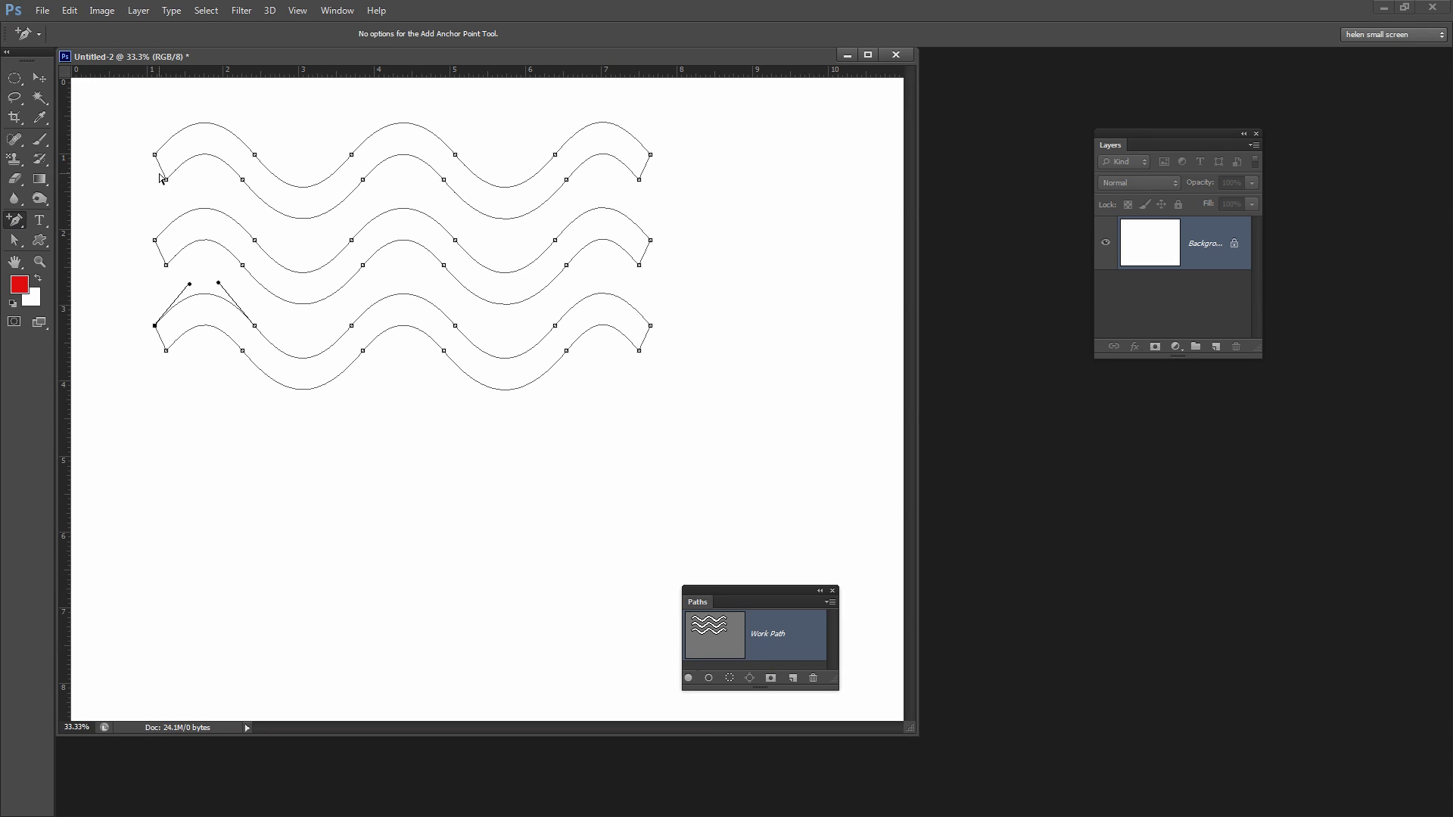
left_click(159, 252)
left_click(161, 338)
key("Delete")
Add points on all three waves' right ends and delete the right end pieces
left_click(645, 167)
left_click(645, 250)
left_click(645, 340)
key("Delete")
Stroke all six open wave lines with the red brush
left_click(708, 679)
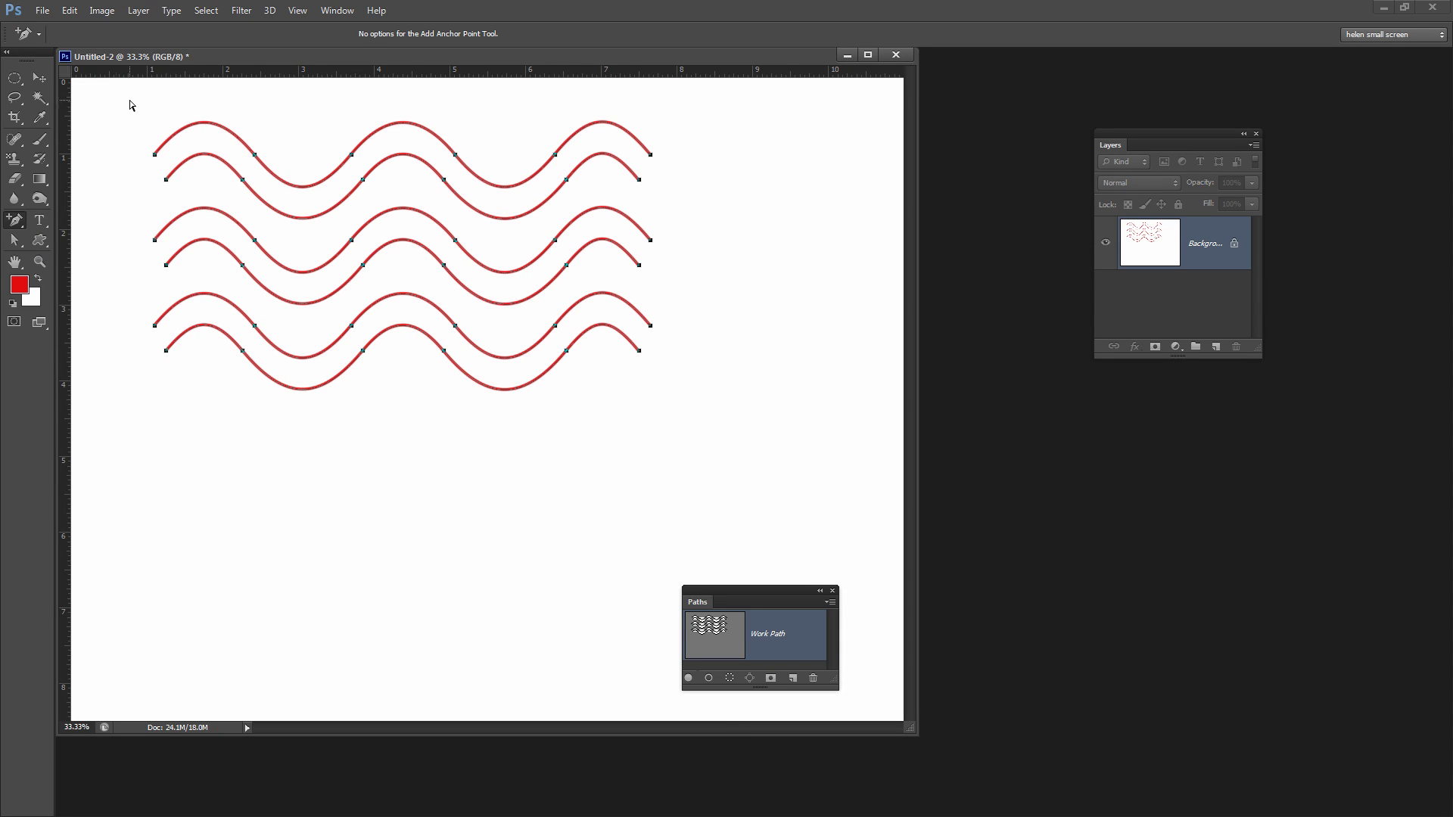
Pick the Spiral custom shape and drag it out in the lower-left of the page
left_click(43, 239)
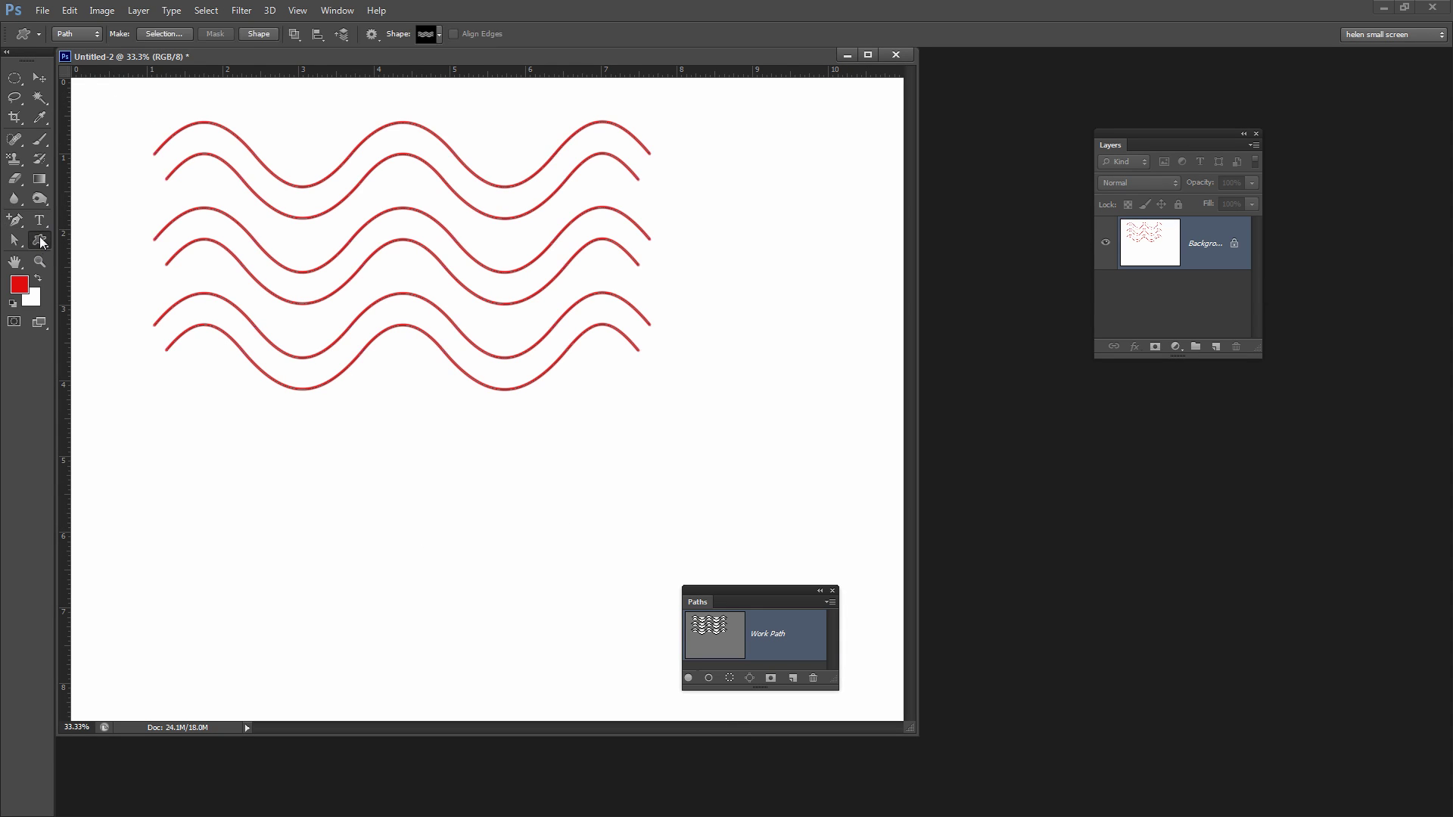
left_click(440, 33)
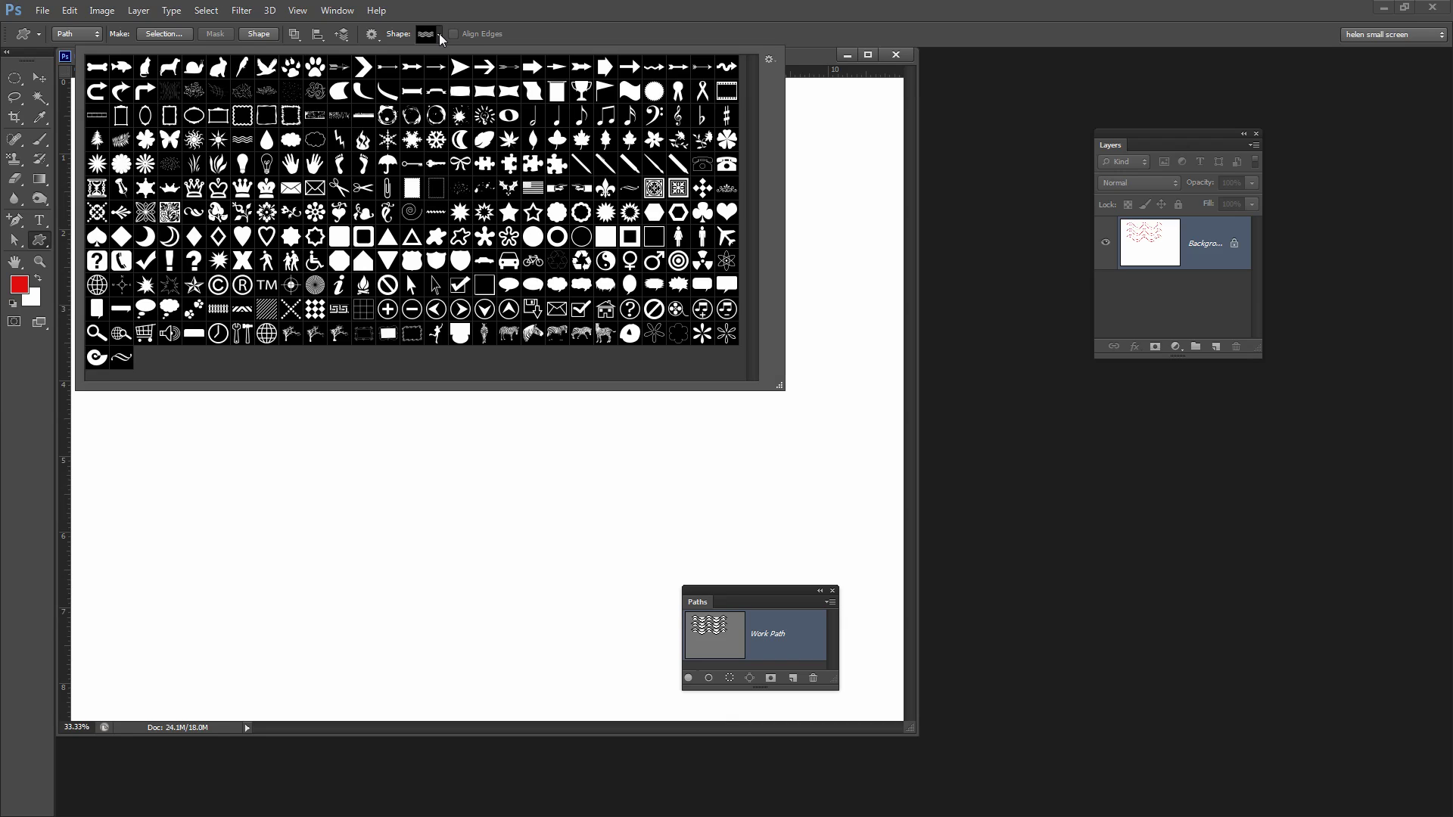
left_click(411, 211)
double_click(408, 213)
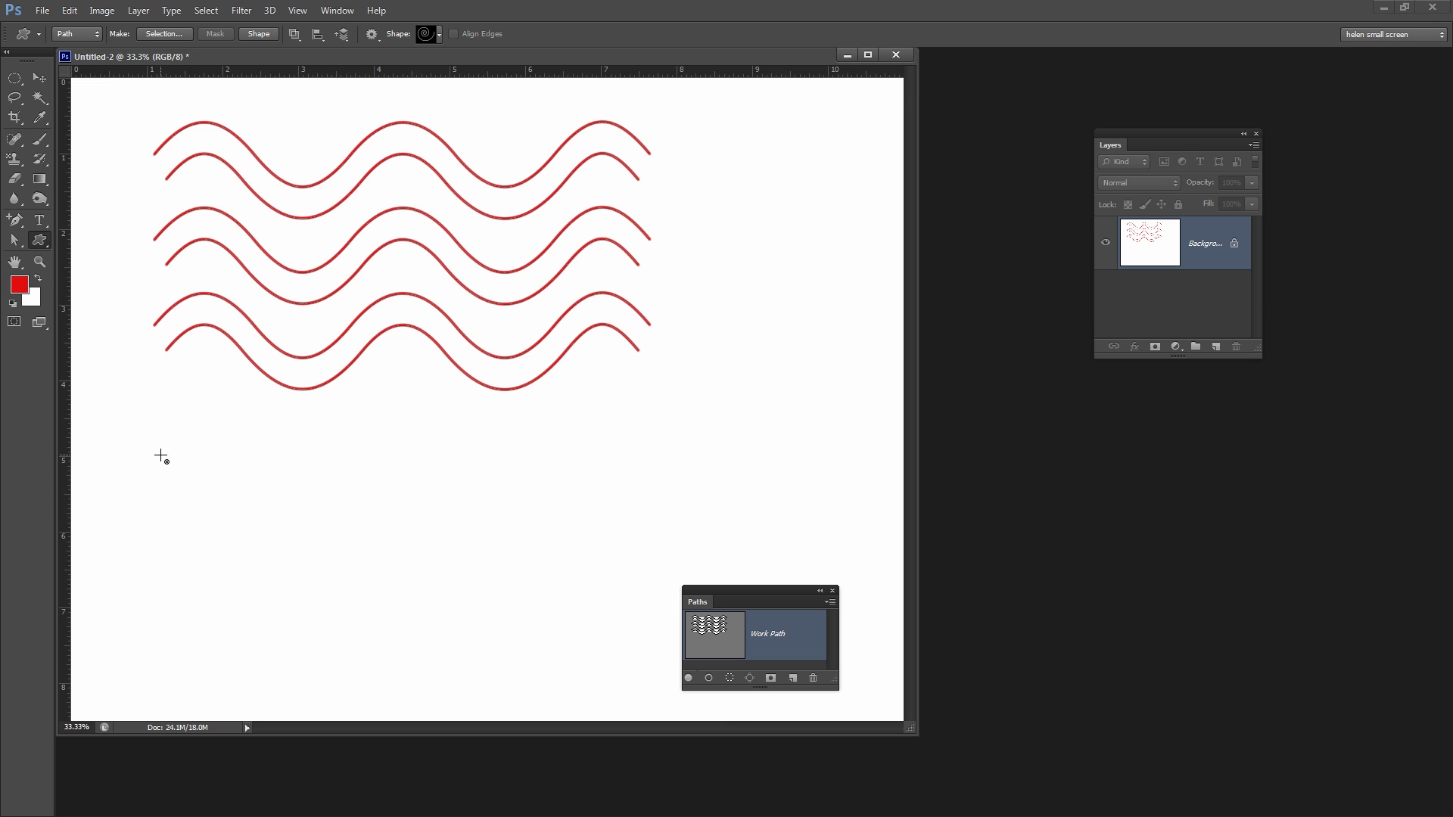
mouse_move(161, 456)
left_mouse_down()
mouse_move(449, 663)
mouse_move(497, 645)
left_mouse_up()
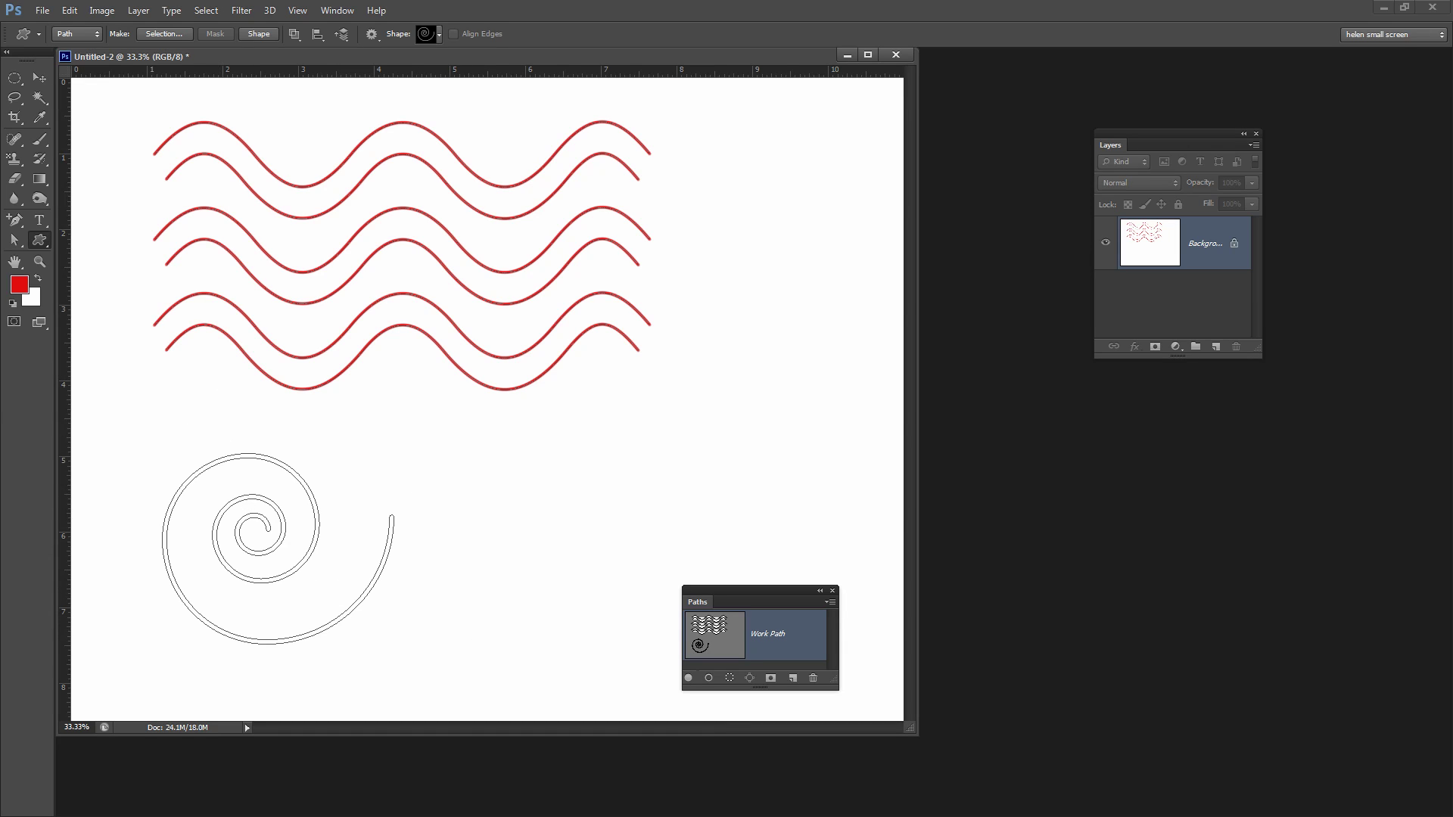
Zoom in on the spiral's outer tip and delete its rounded cap
left_click(15, 240)
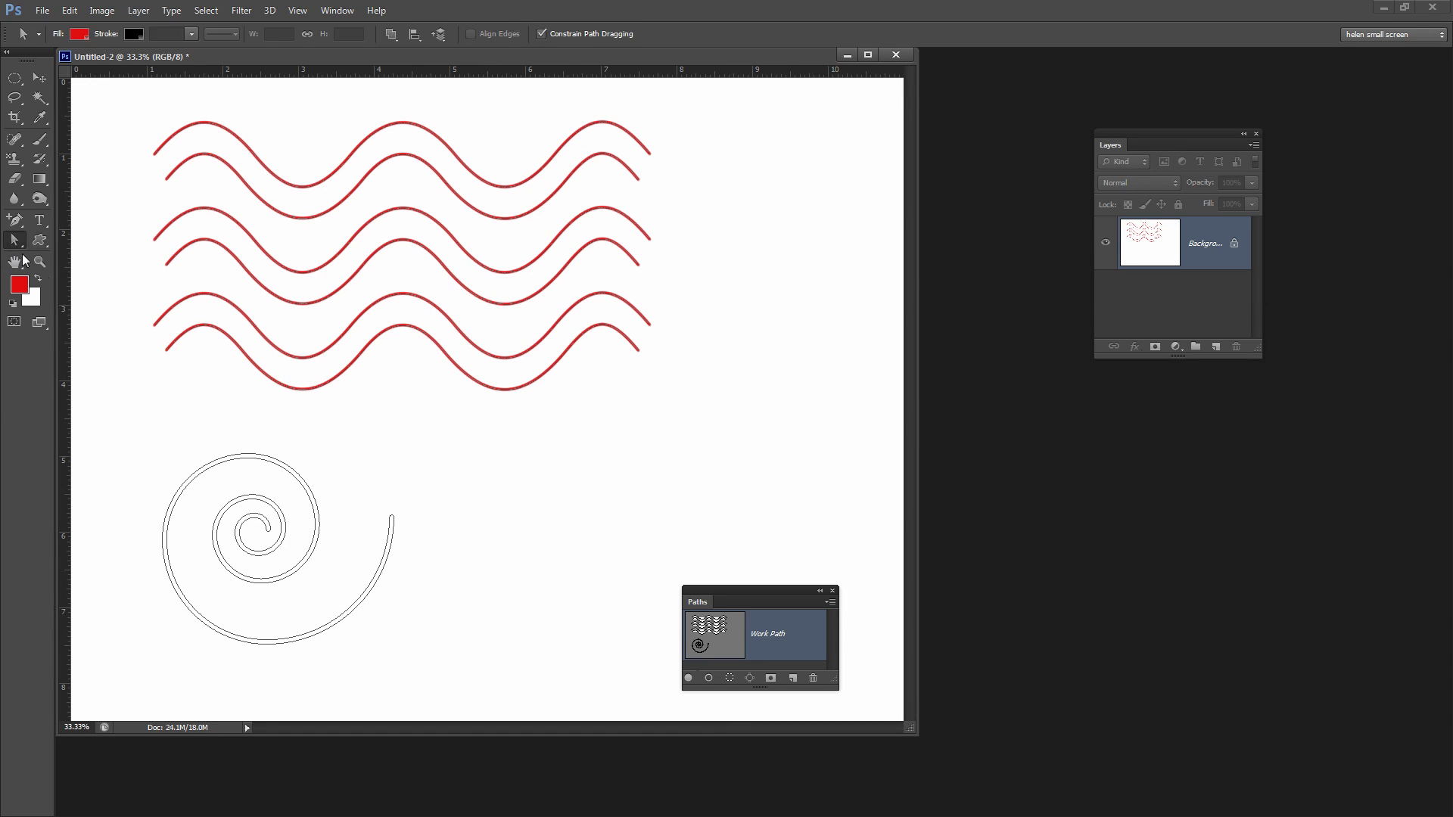
left_click(243, 460)
left_click(40, 261)
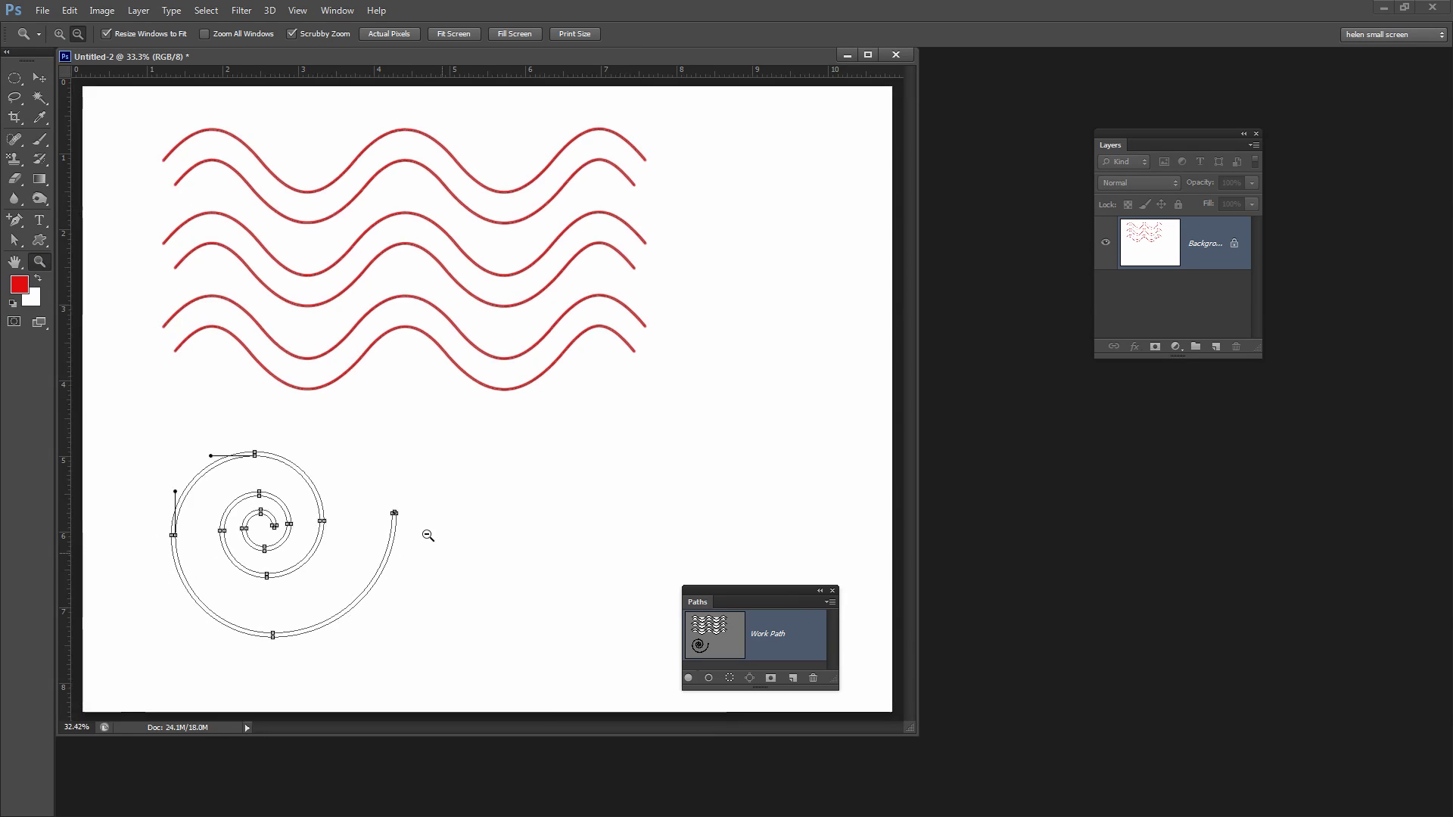
left_click_drag(422, 525, 510, 575)
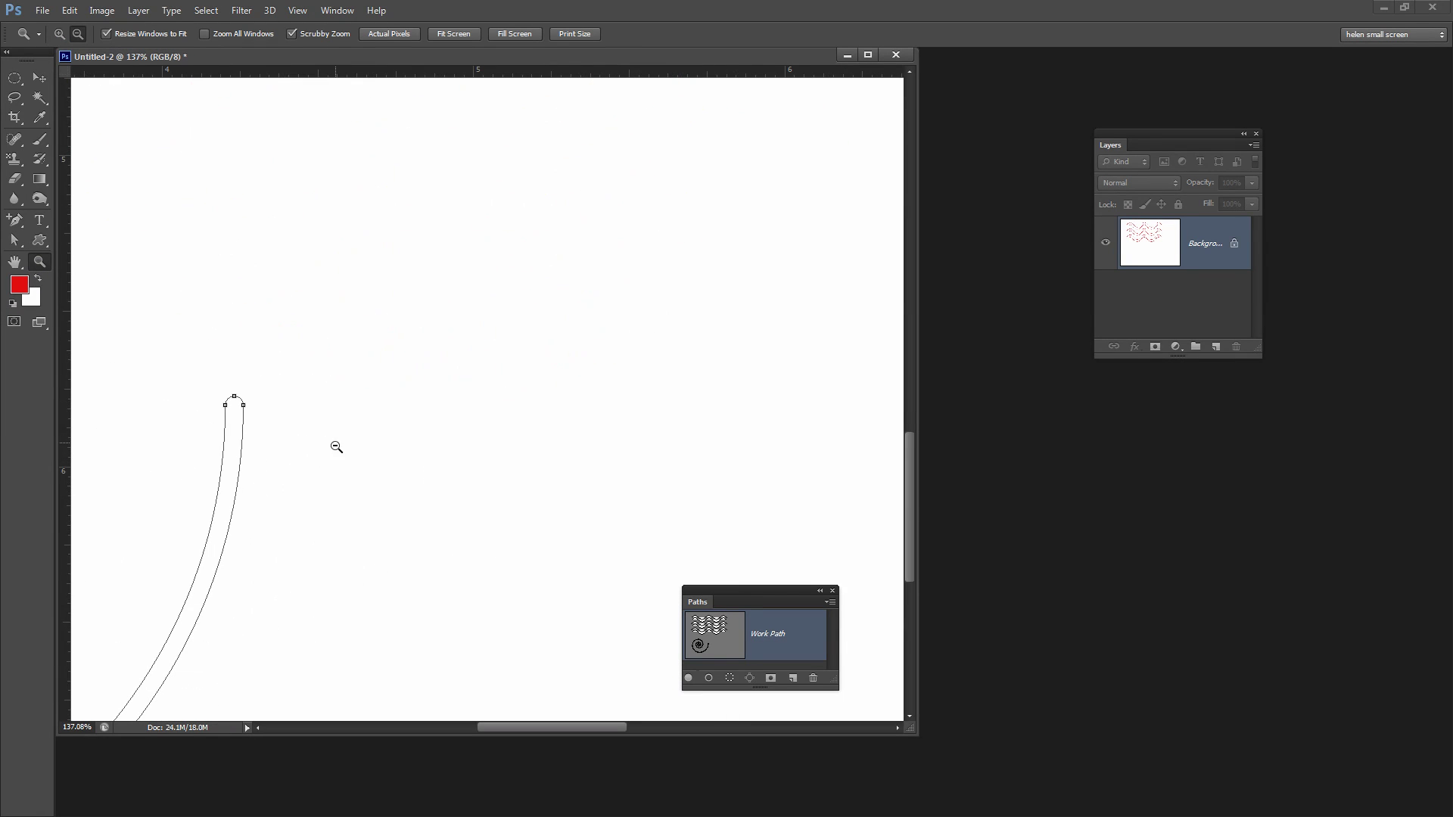
left_click_drag(325, 442, 552, 460)
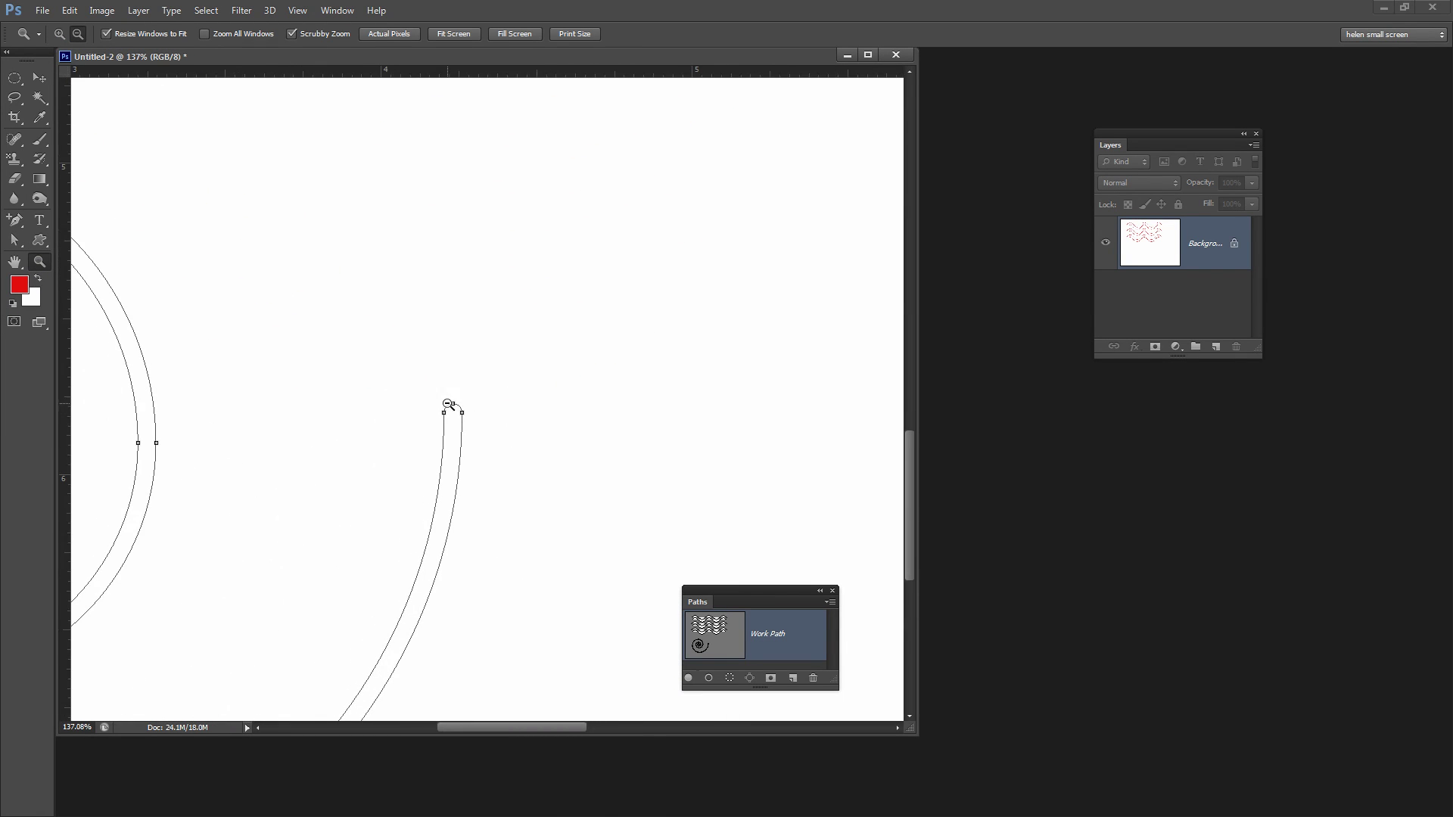
left_click(17, 241)
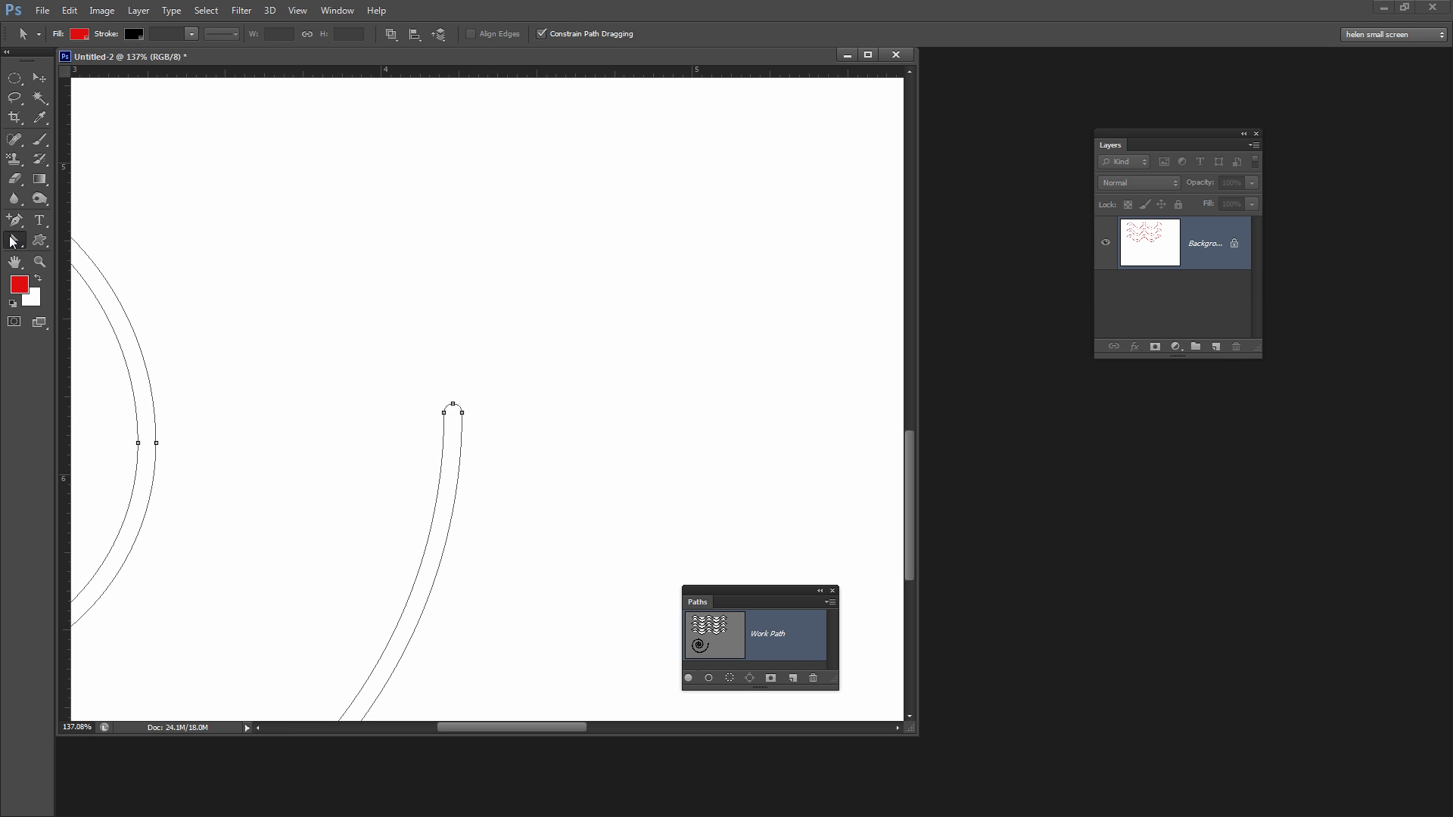
left_click(12, 241)
left_click(73, 257)
left_click(454, 406)
key("Delete")
left_click_drag(477, 725, 391, 707)
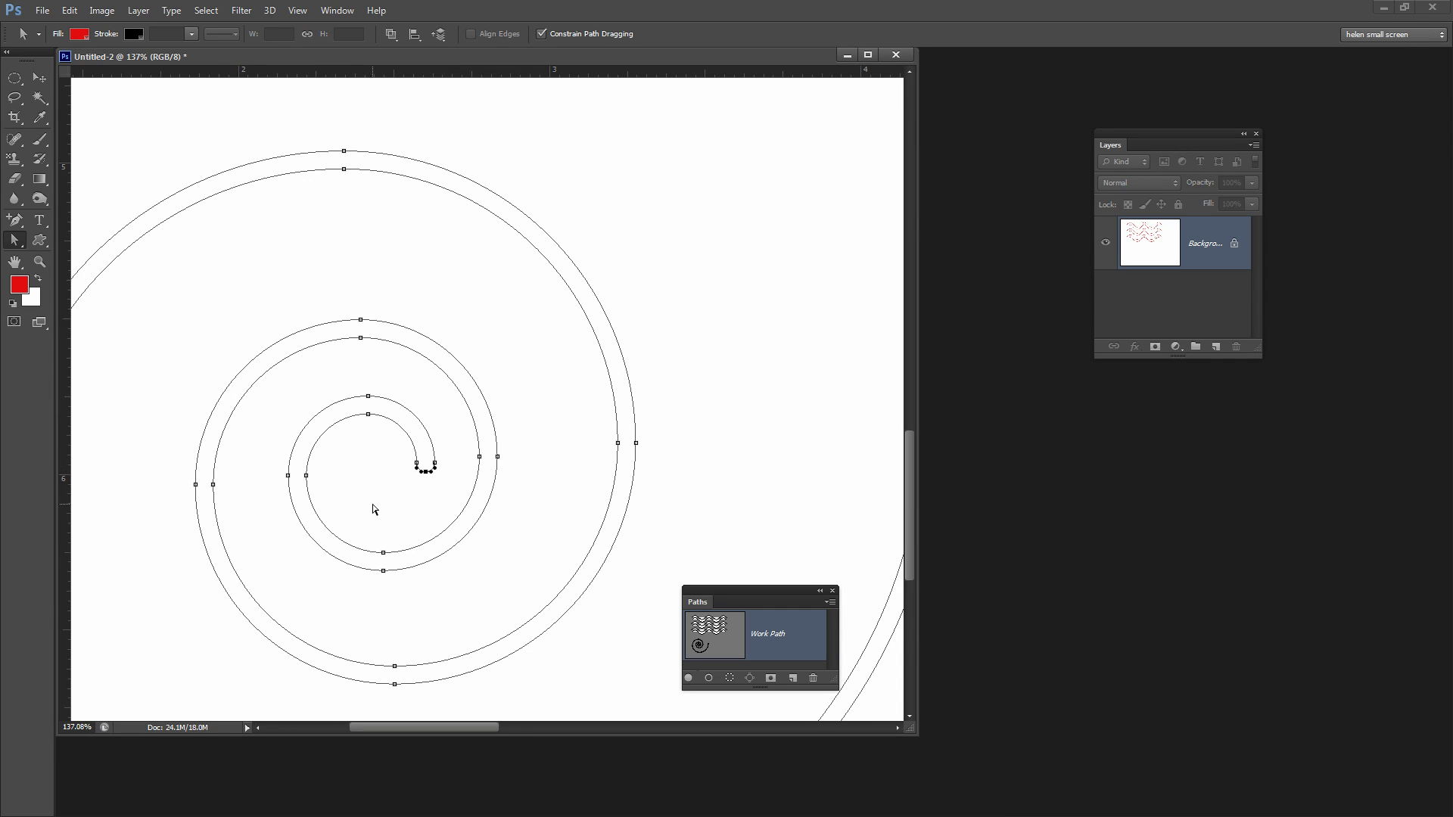
Delete the spiral's inner-end anchor to split it, then delete the outer edge
key("ctrl+a")
left_click(434, 463)
key("Delete")
key("Delete")
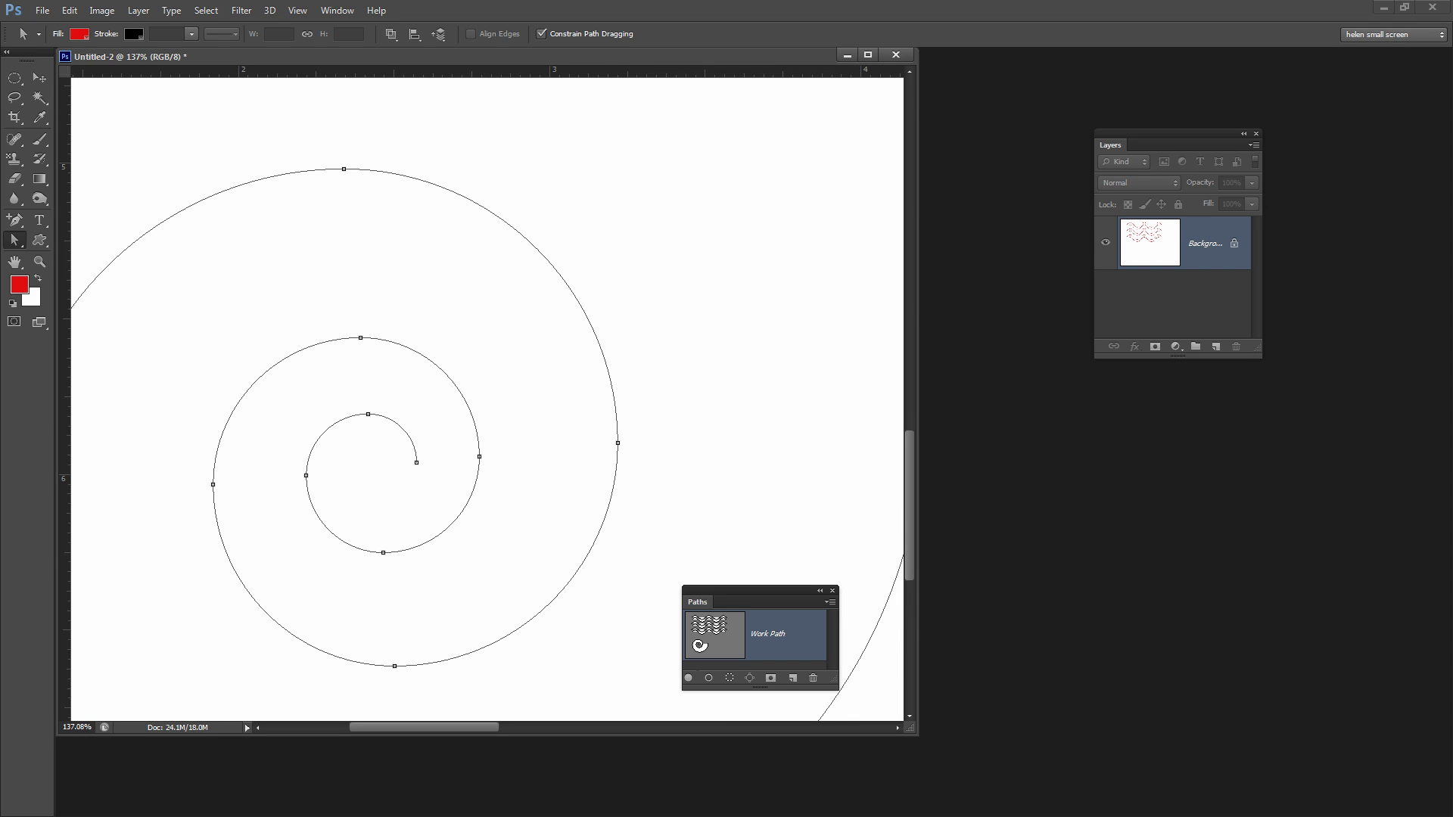
left_click_drag(451, 727, 407, 728)
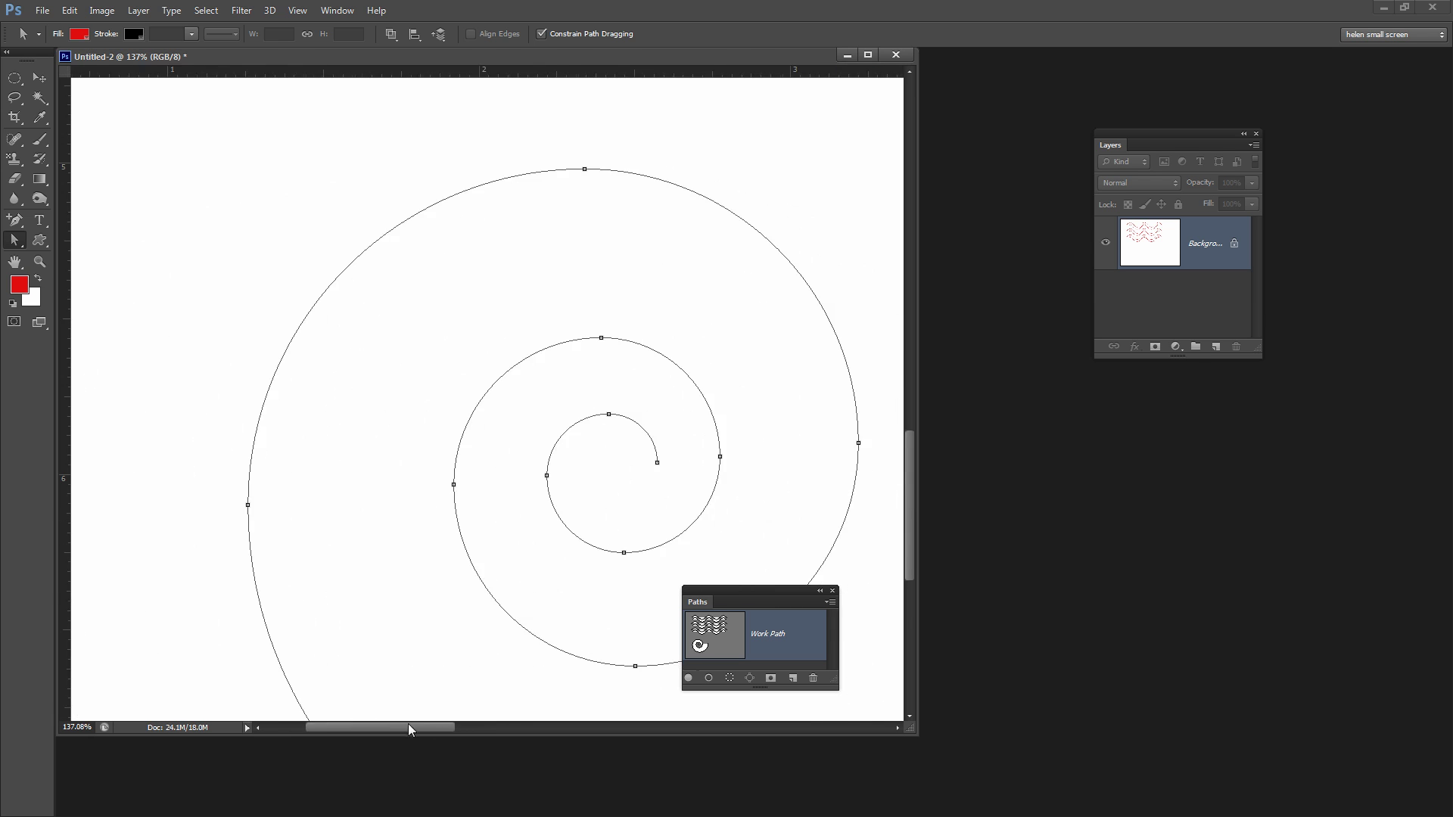
key("z")
Zoom out twice to show the full page, stroke the spiral, and raise the Paths panel
left_click(155, 459, "alt")
left_click(155, 458, "alt")
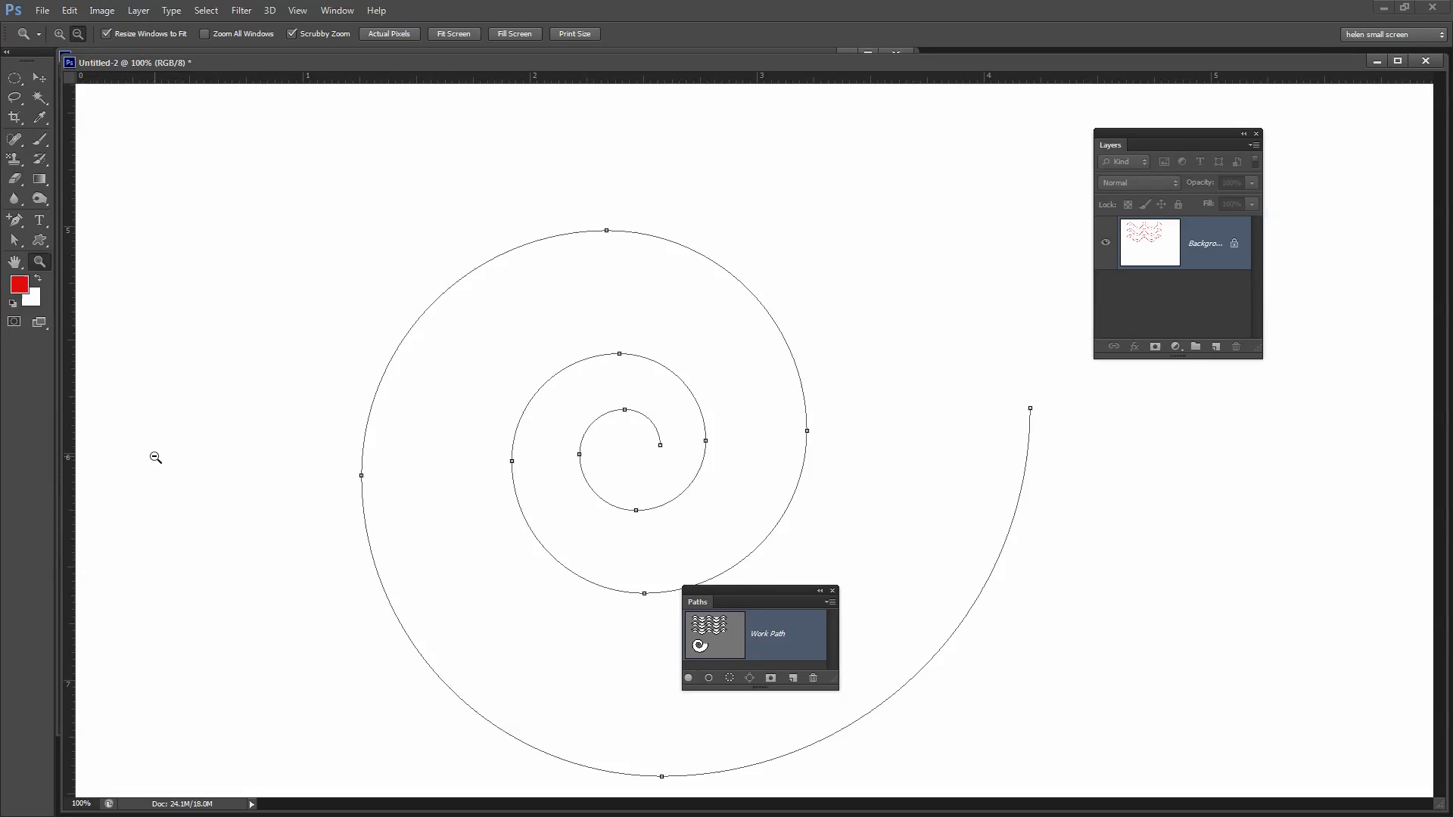
left_click(170, 460, "alt")
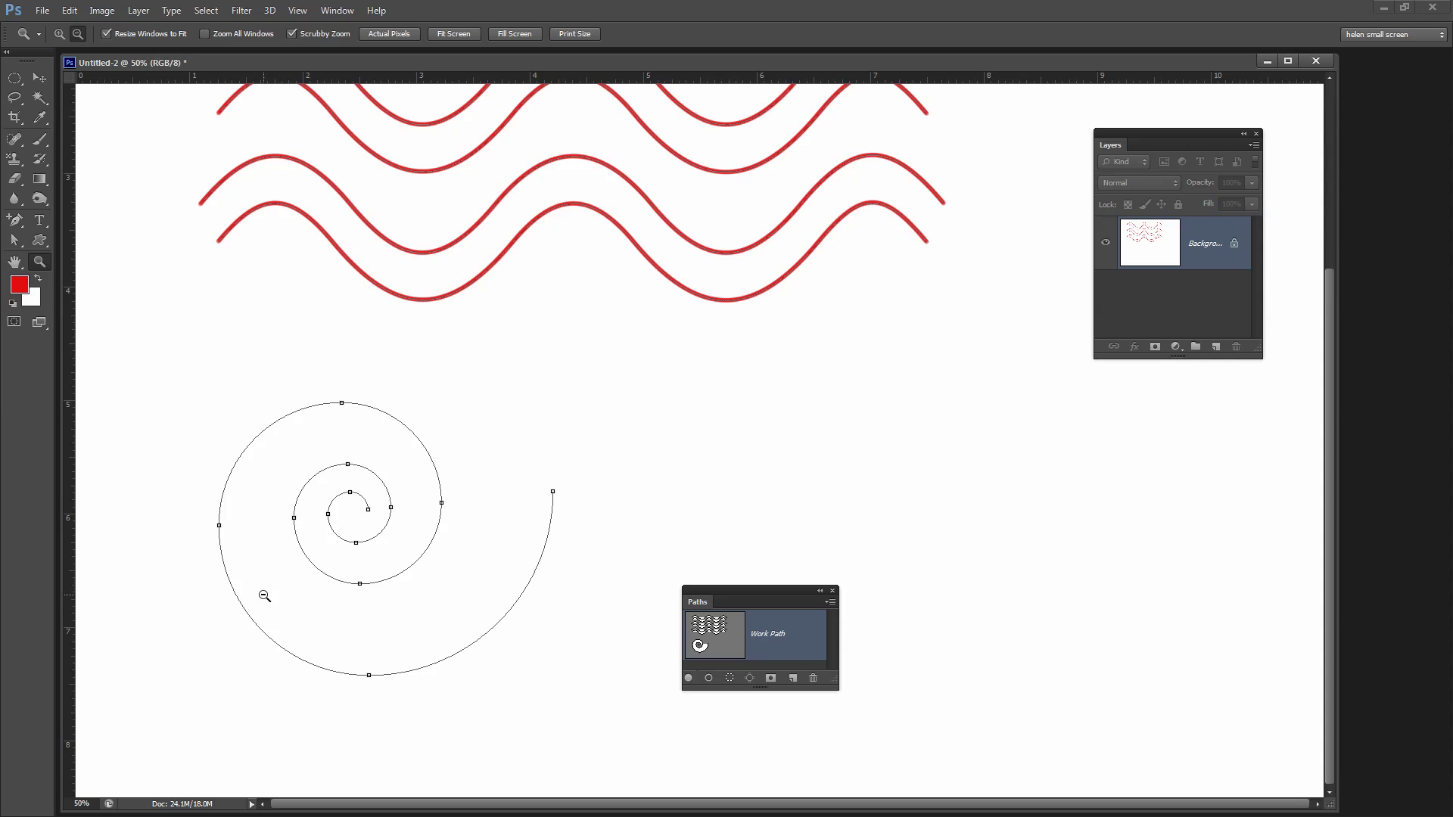
left_click(708, 679)
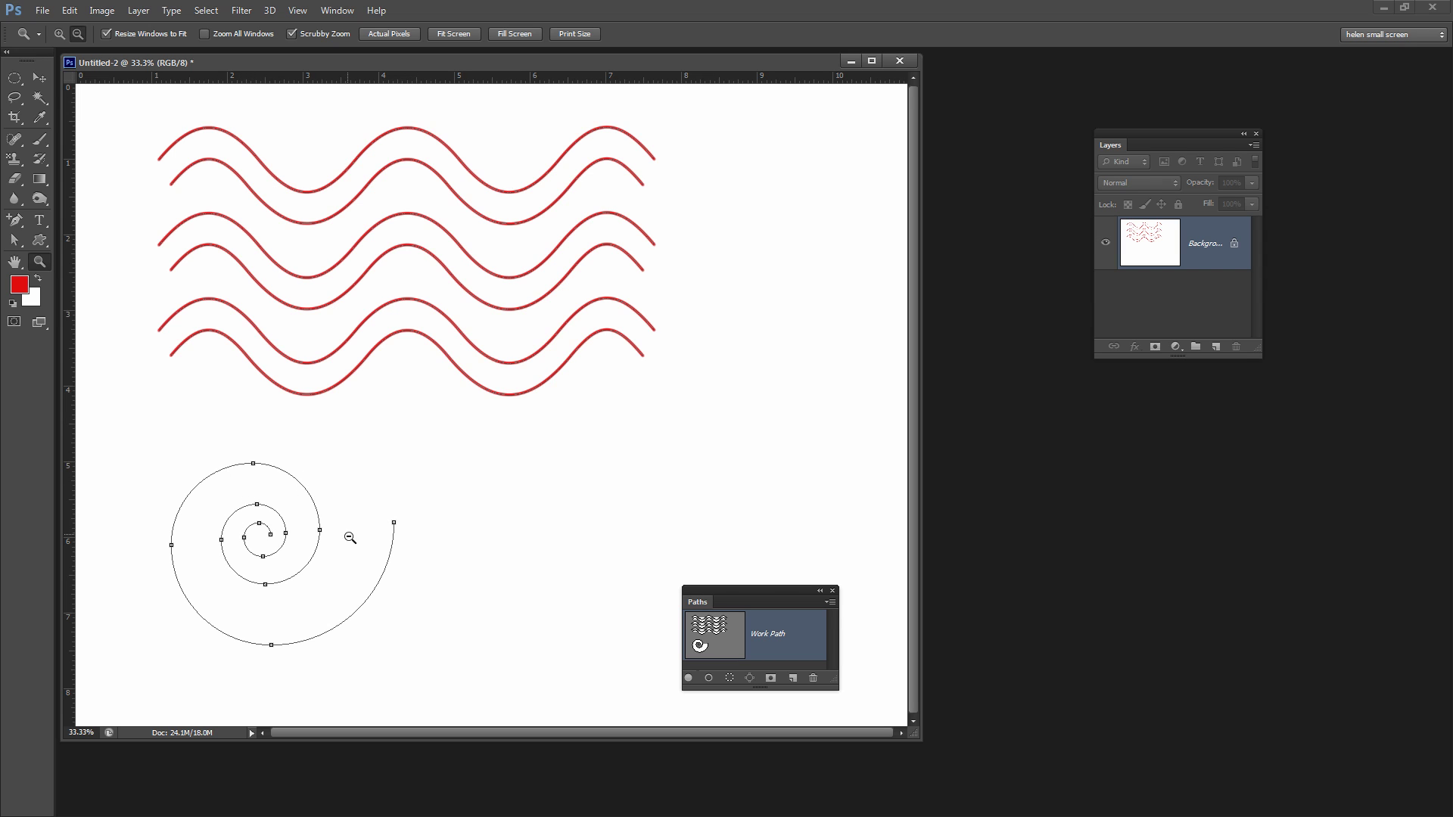
left_click_drag(707, 591, 704, 500)
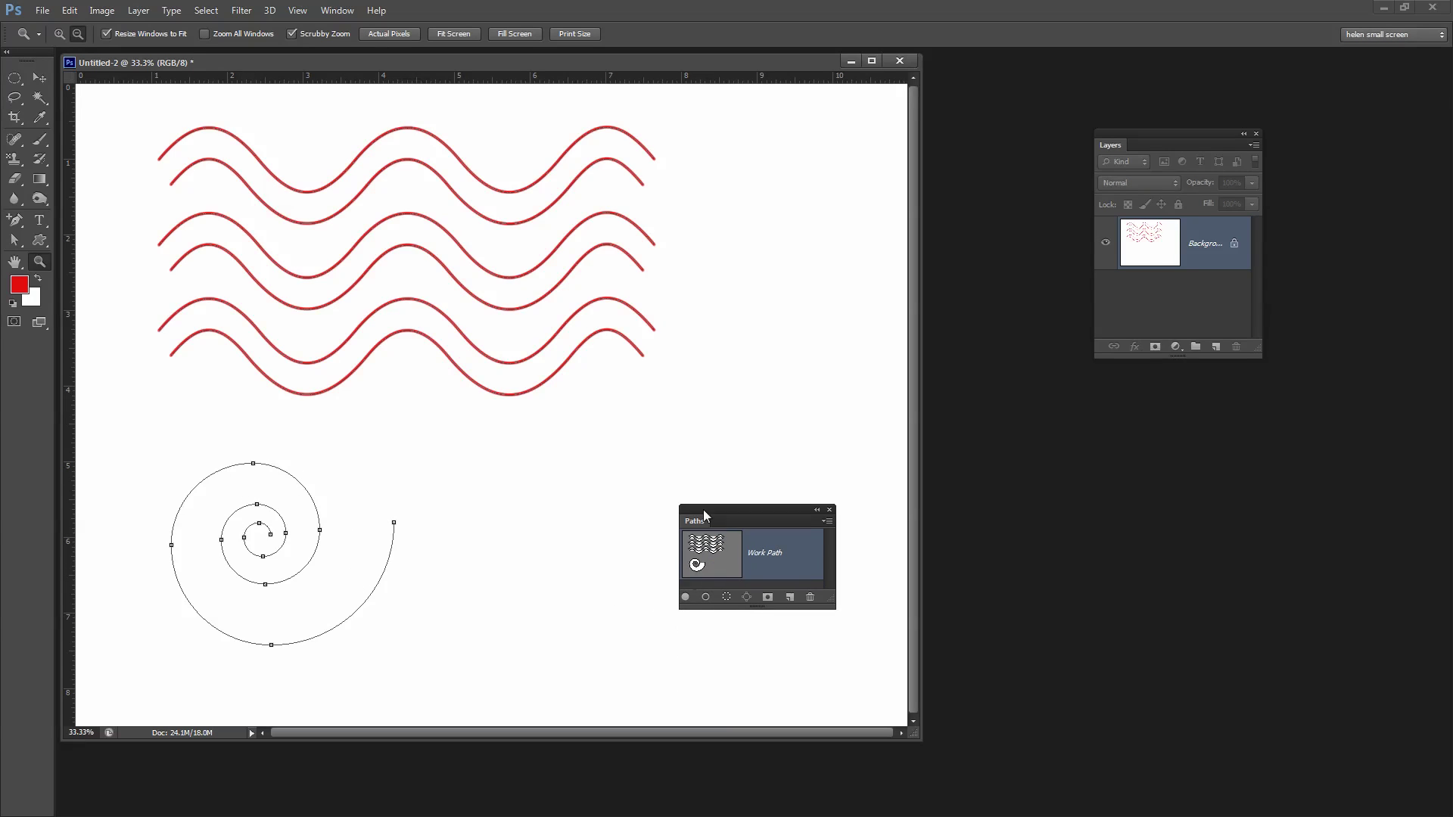
Copy the spiral and paste it into a new saved path in the Paths panel
left_click(70, 13)
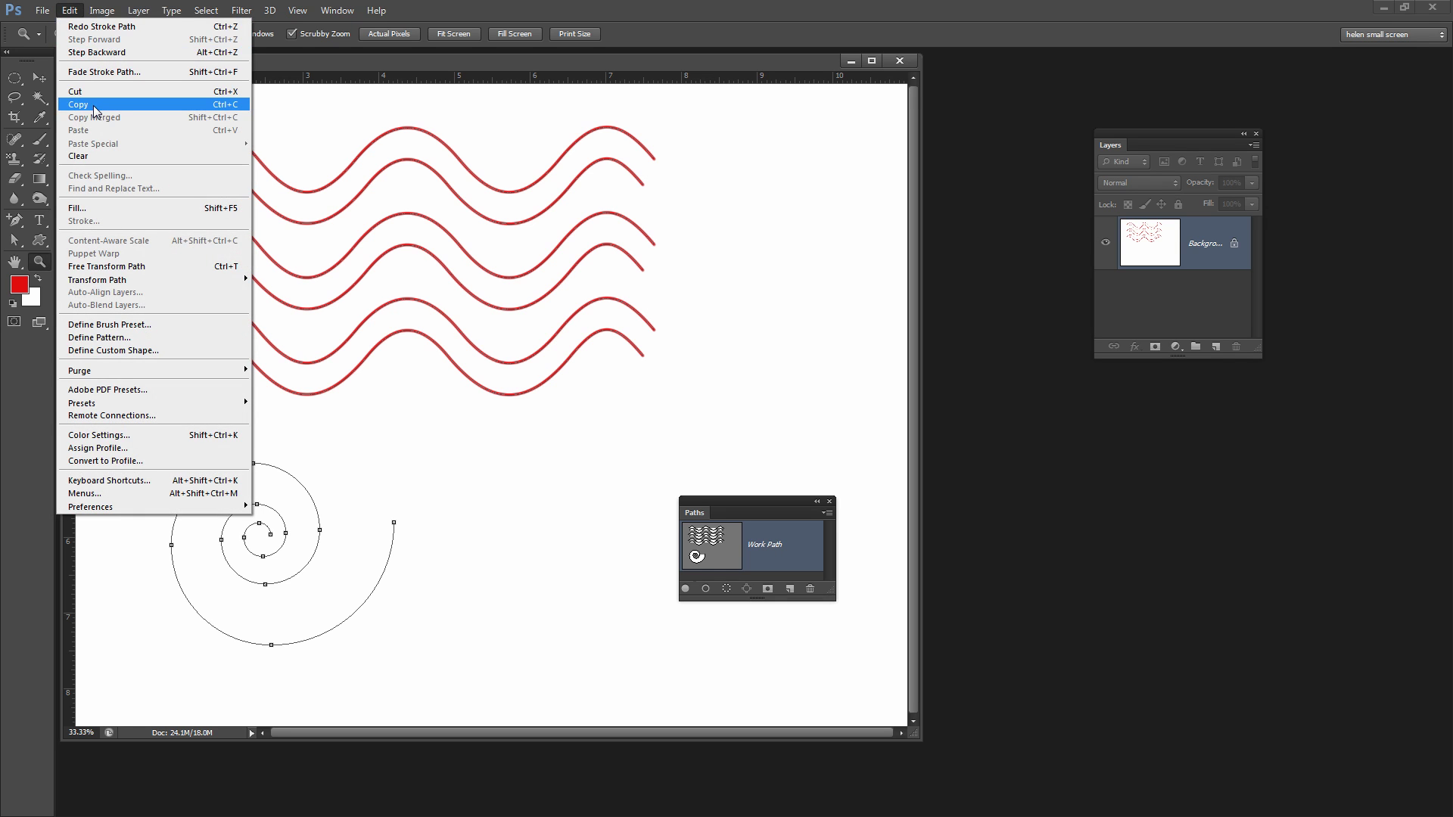
left_click(72, 15)
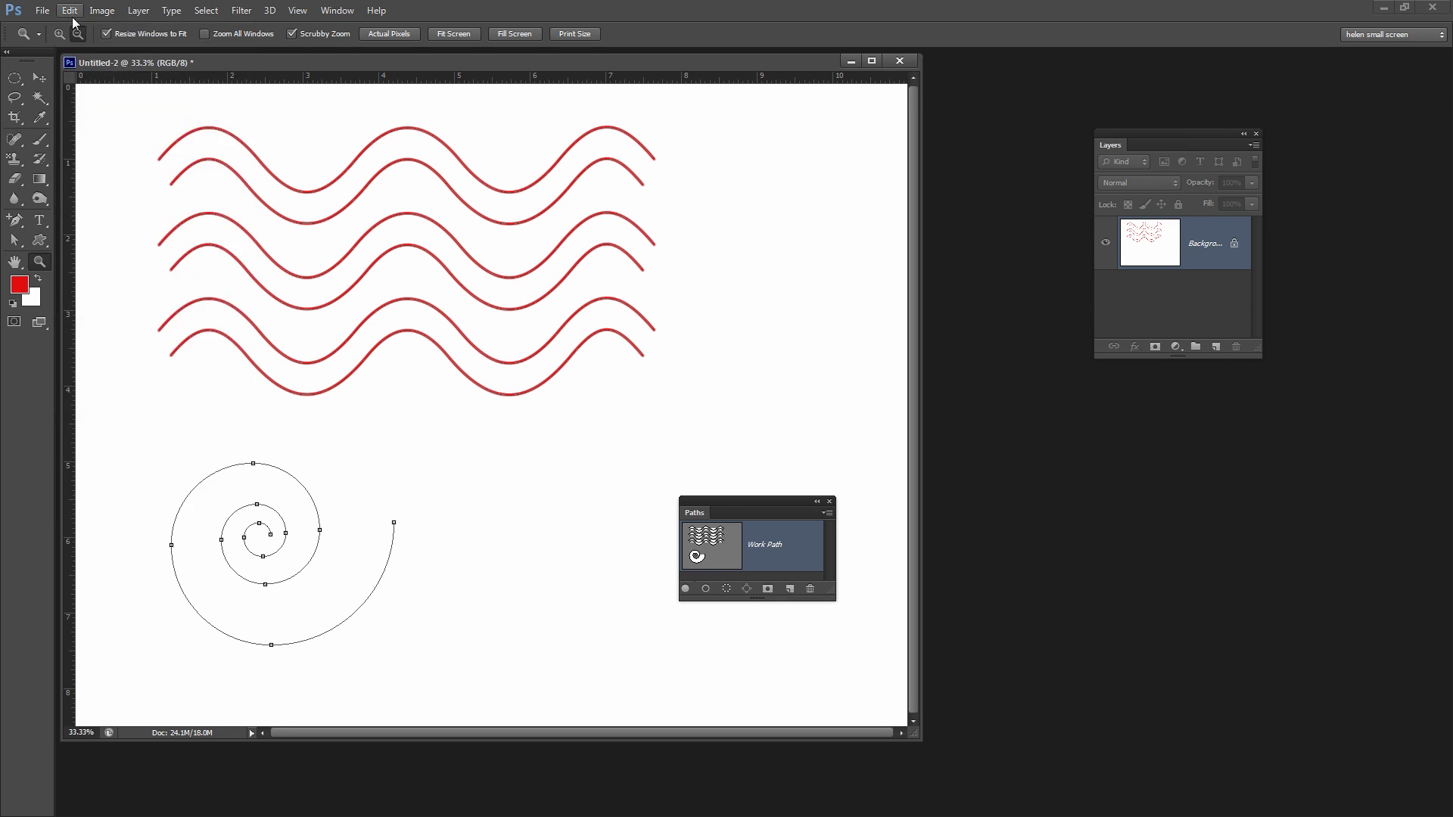
left_click(827, 515)
left_click(788, 589)
left_click(789, 588)
left_click(71, 13)
left_click(96, 132)
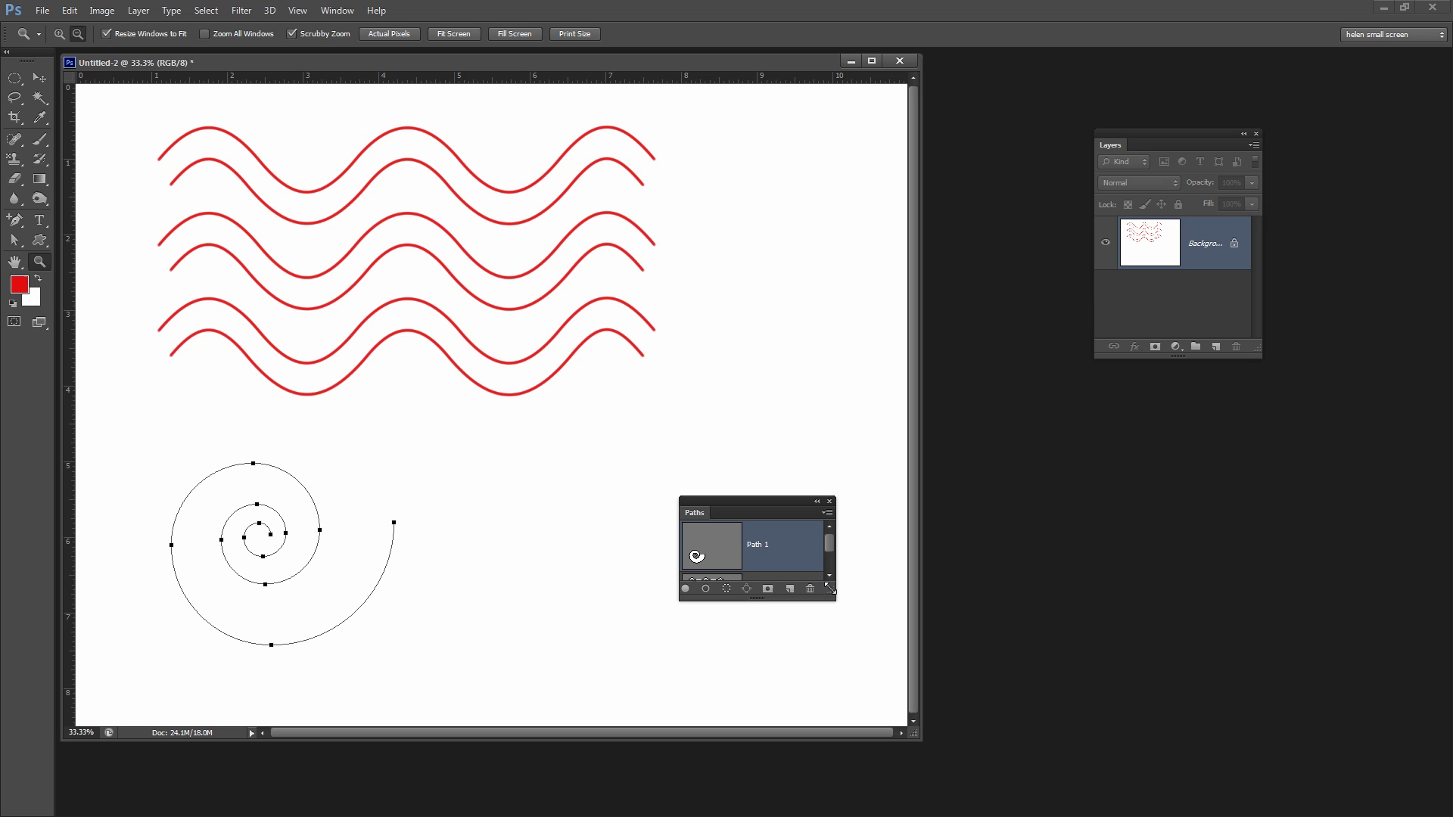
left_click_drag(834, 598, 863, 687)
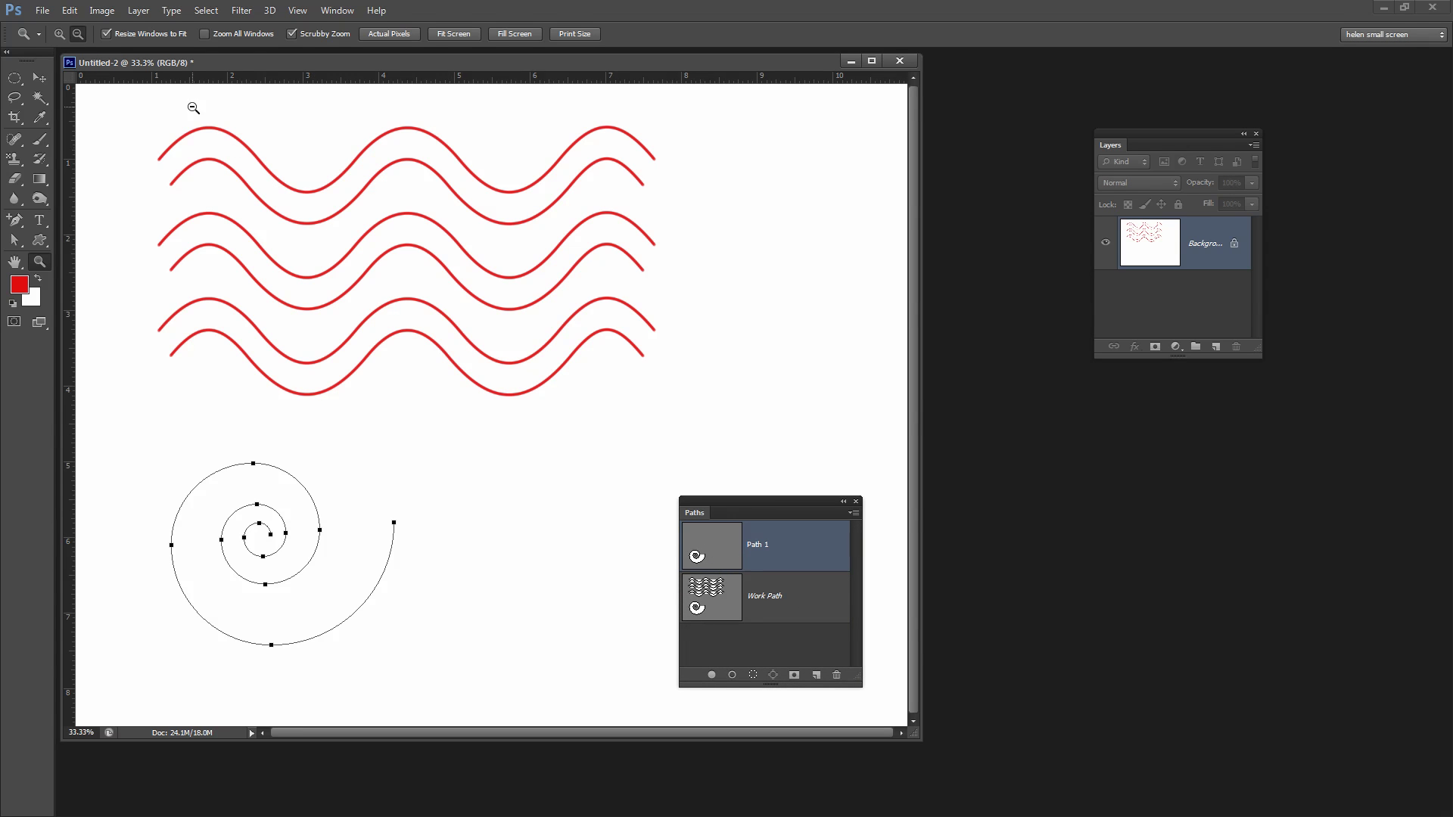
Define the spiral as a custom shape, then delete it from Path 1 and return to Work Path
left_click(70, 11)
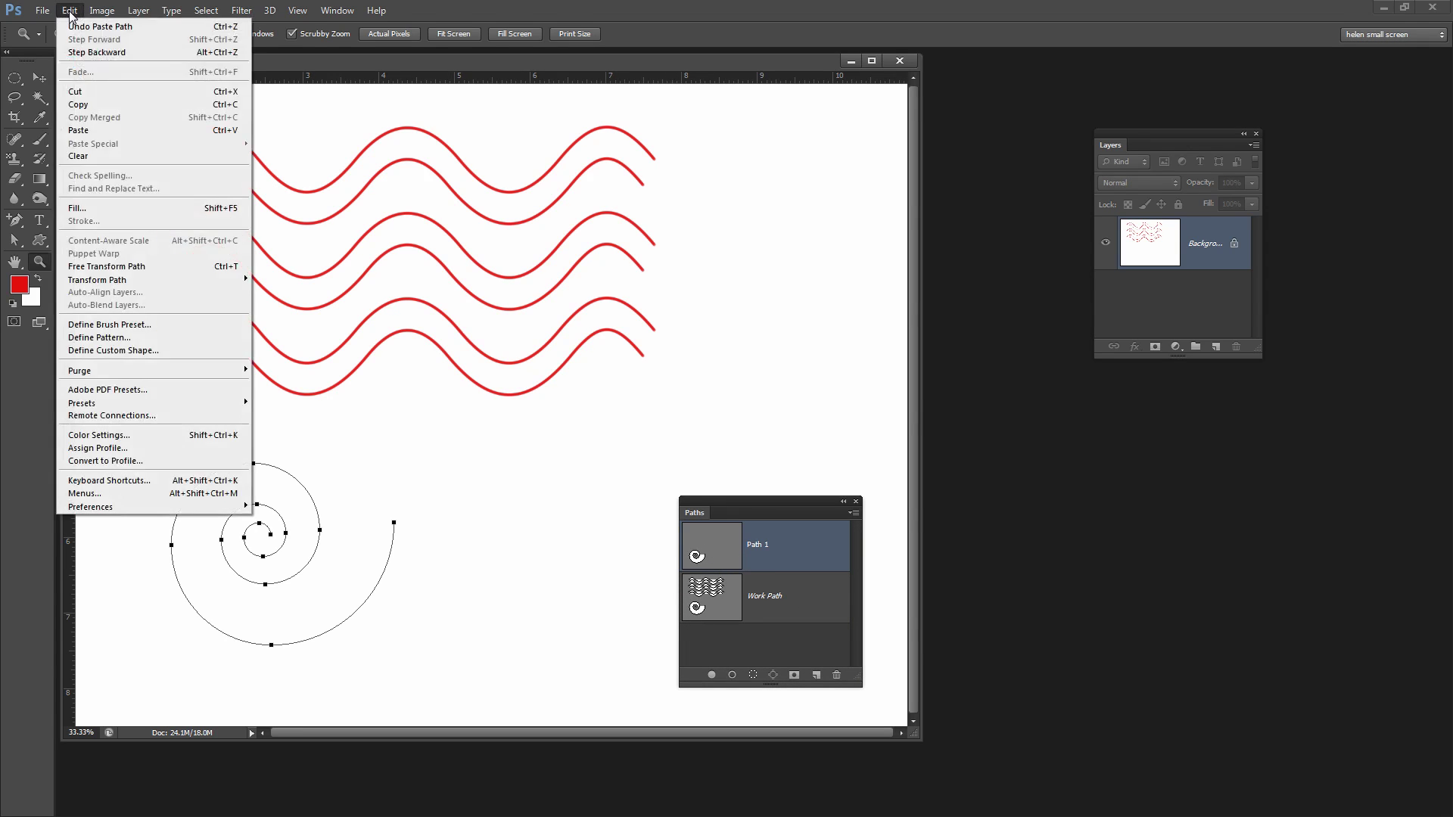
left_click(142, 352)
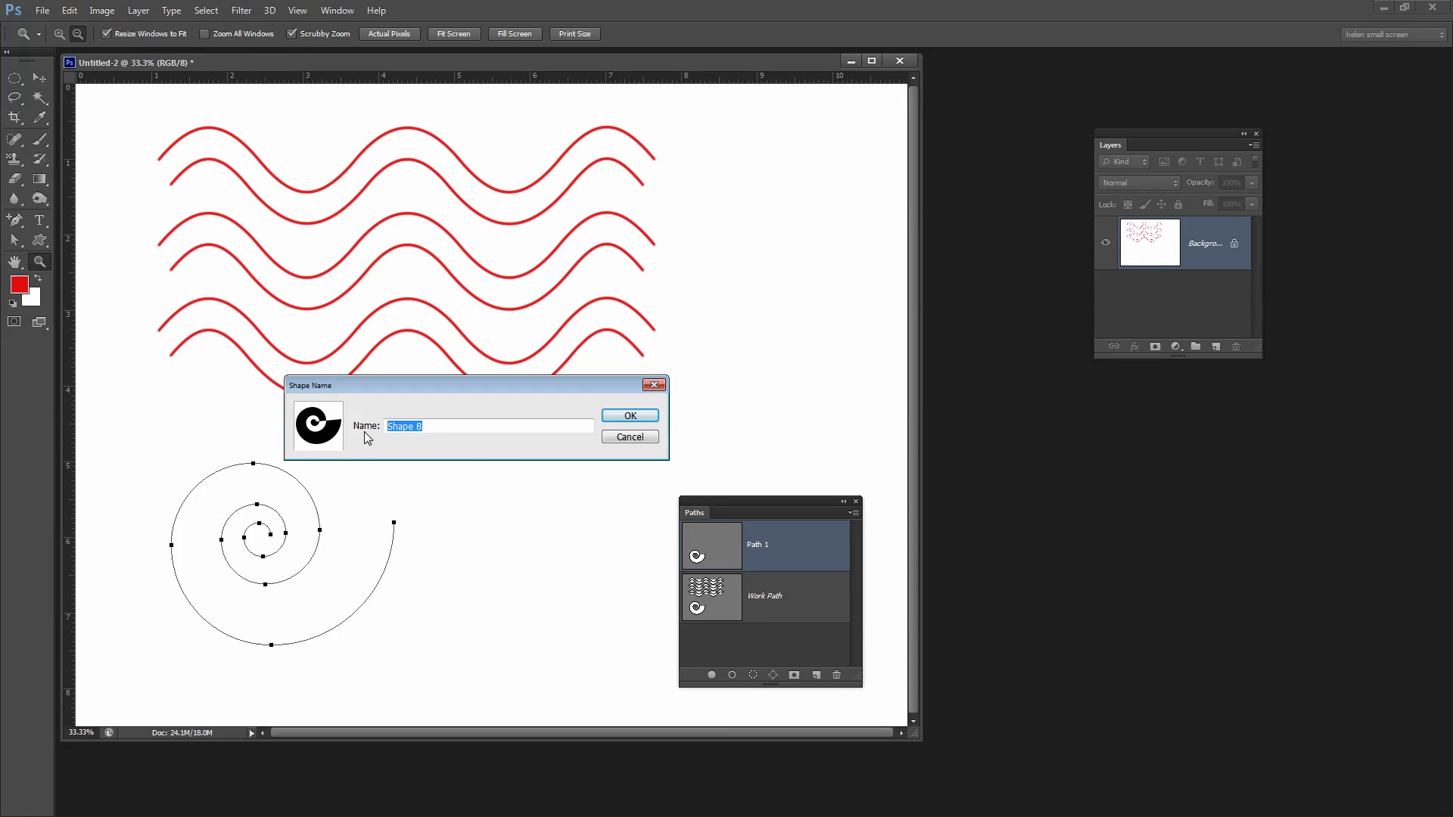
left_click(631, 417)
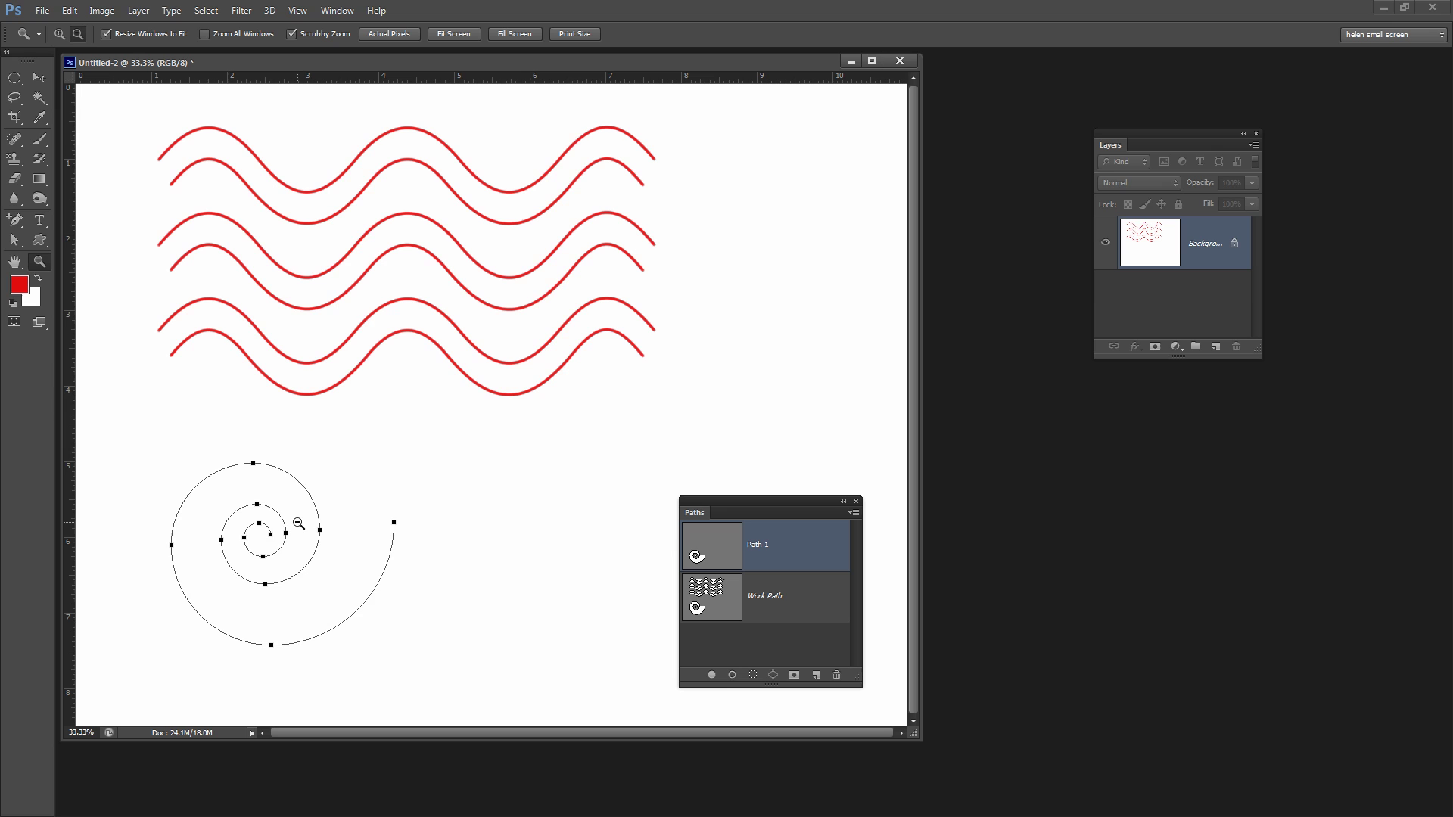
key("Delete")
left_click(718, 595)
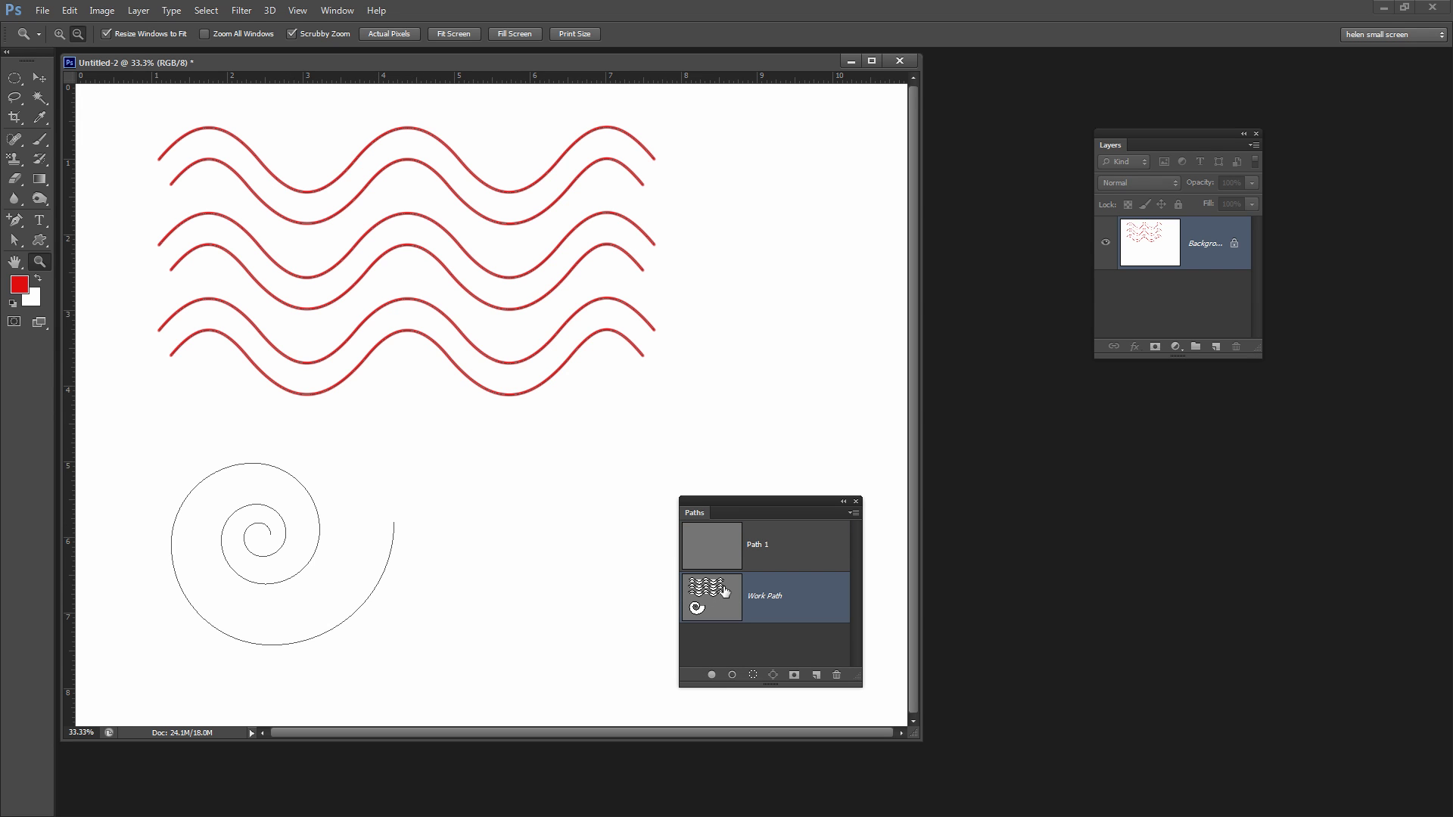
Zoom out and delete the spiral from the work path
left_click(364, 599, "alt")
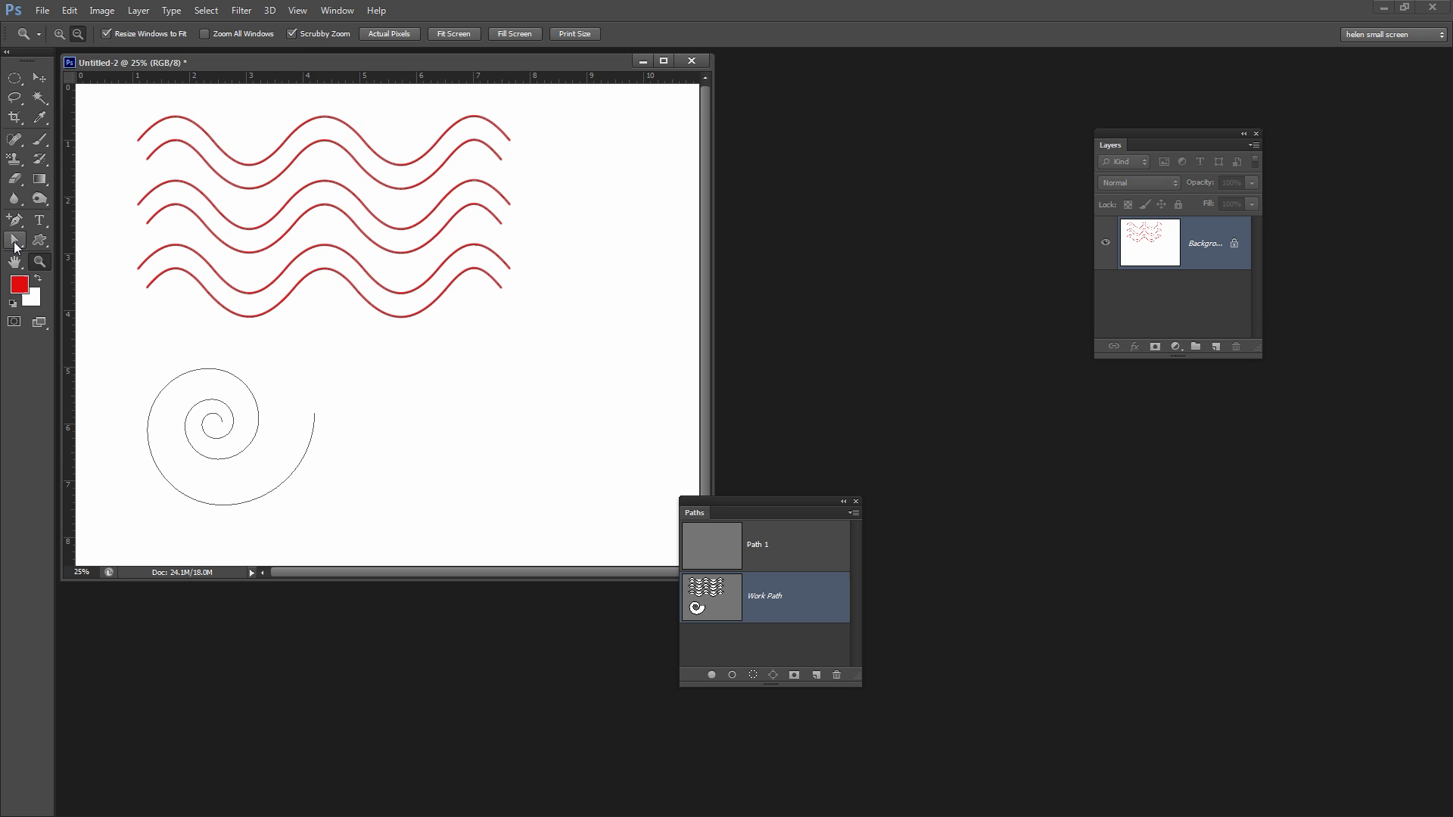
left_click(14, 240)
left_click(283, 496)
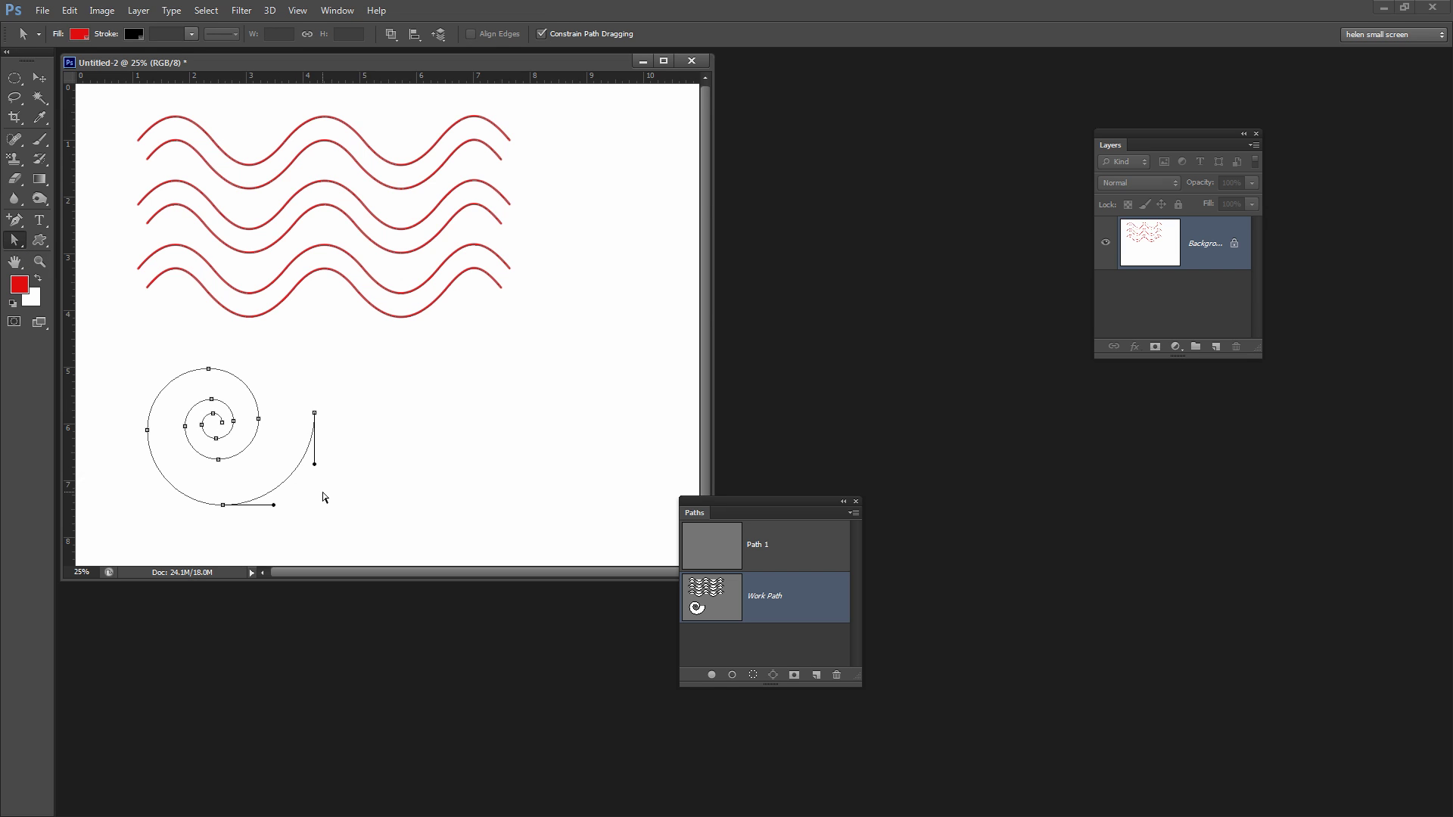
key("Delete")
key("Delete")
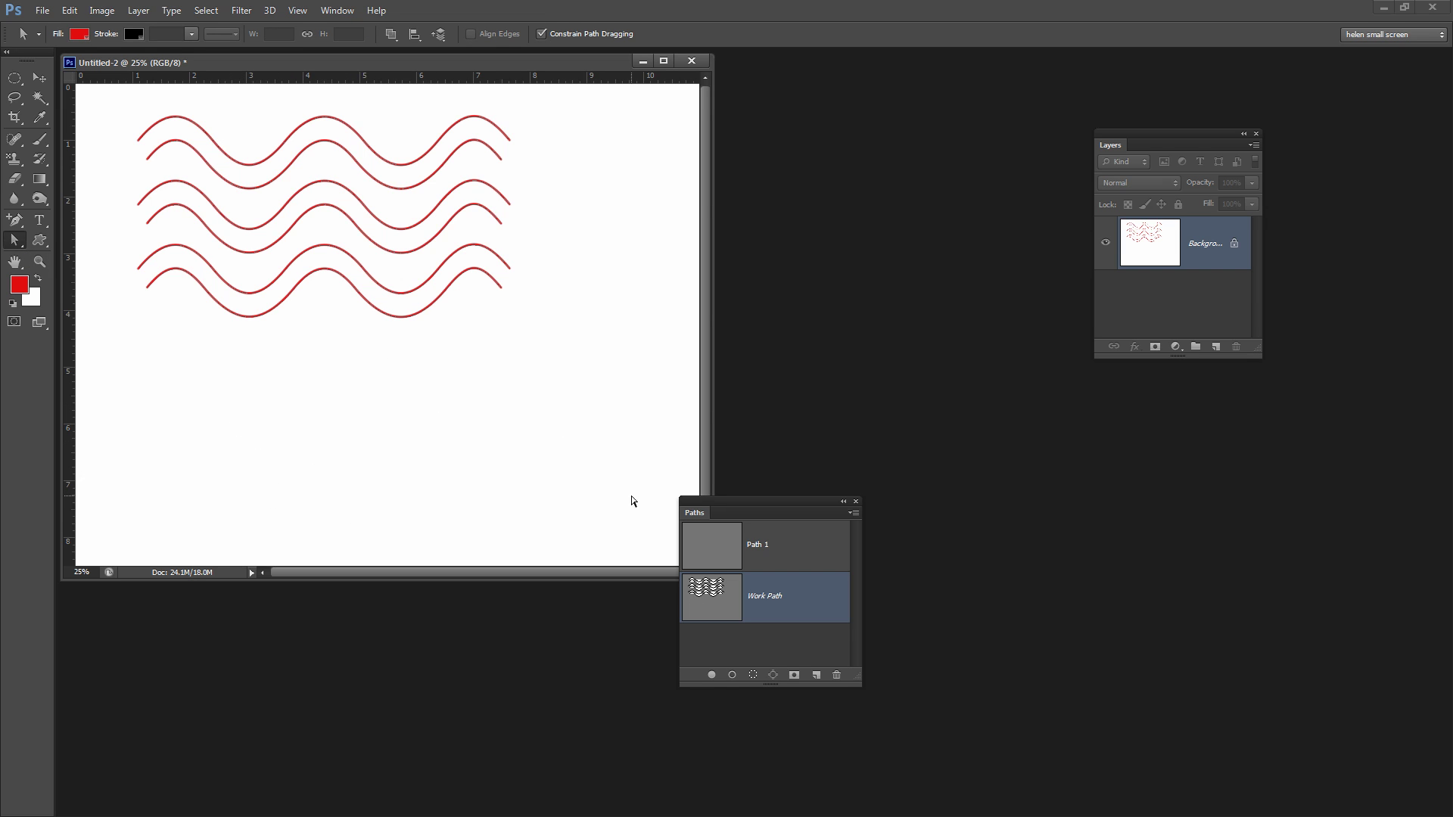
Define the six selected wave lines as a custom shape and close the document
left_click_drag(553, 378, 107, 84)
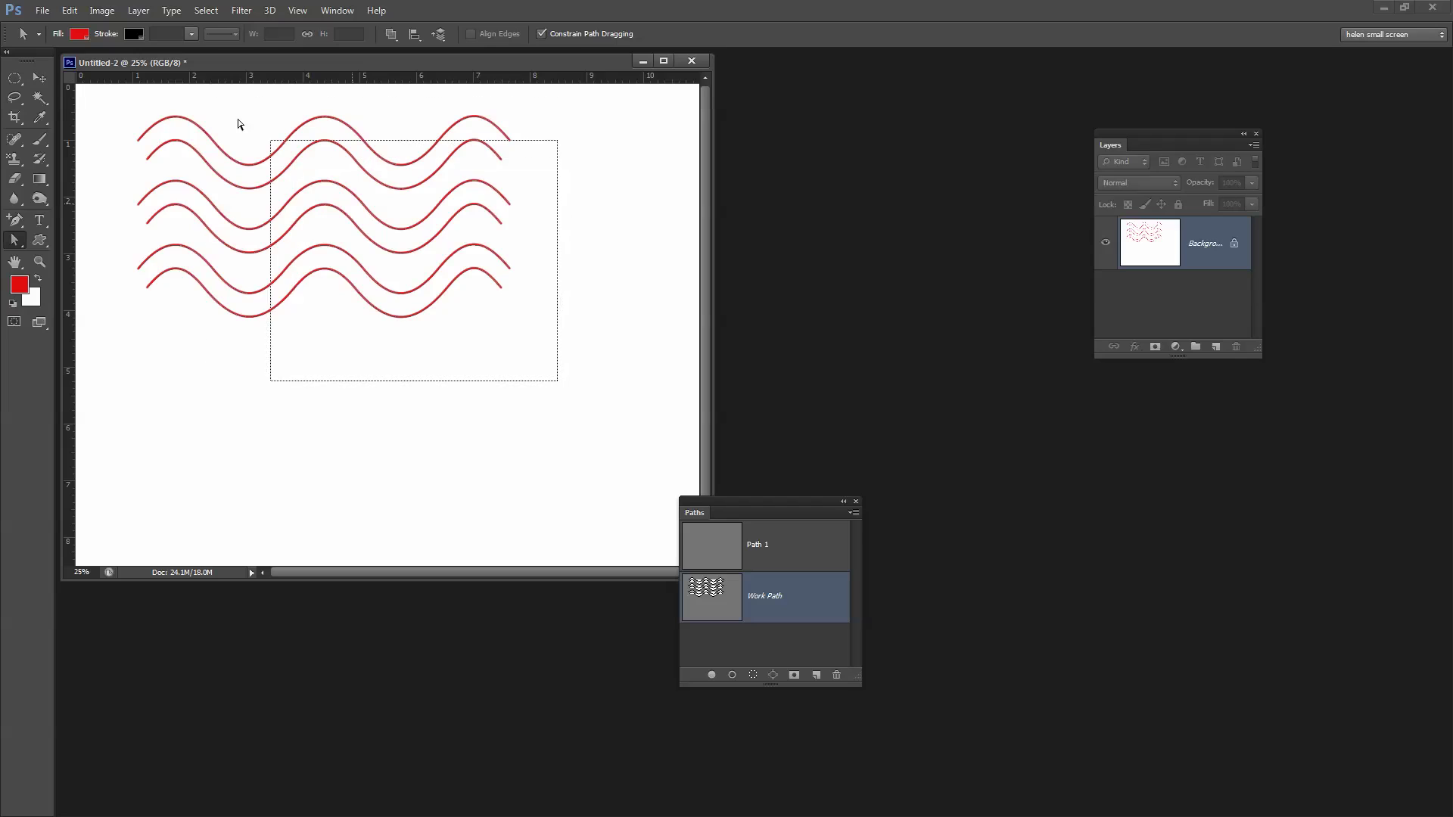
left_click(69, 9)
left_click(125, 351)
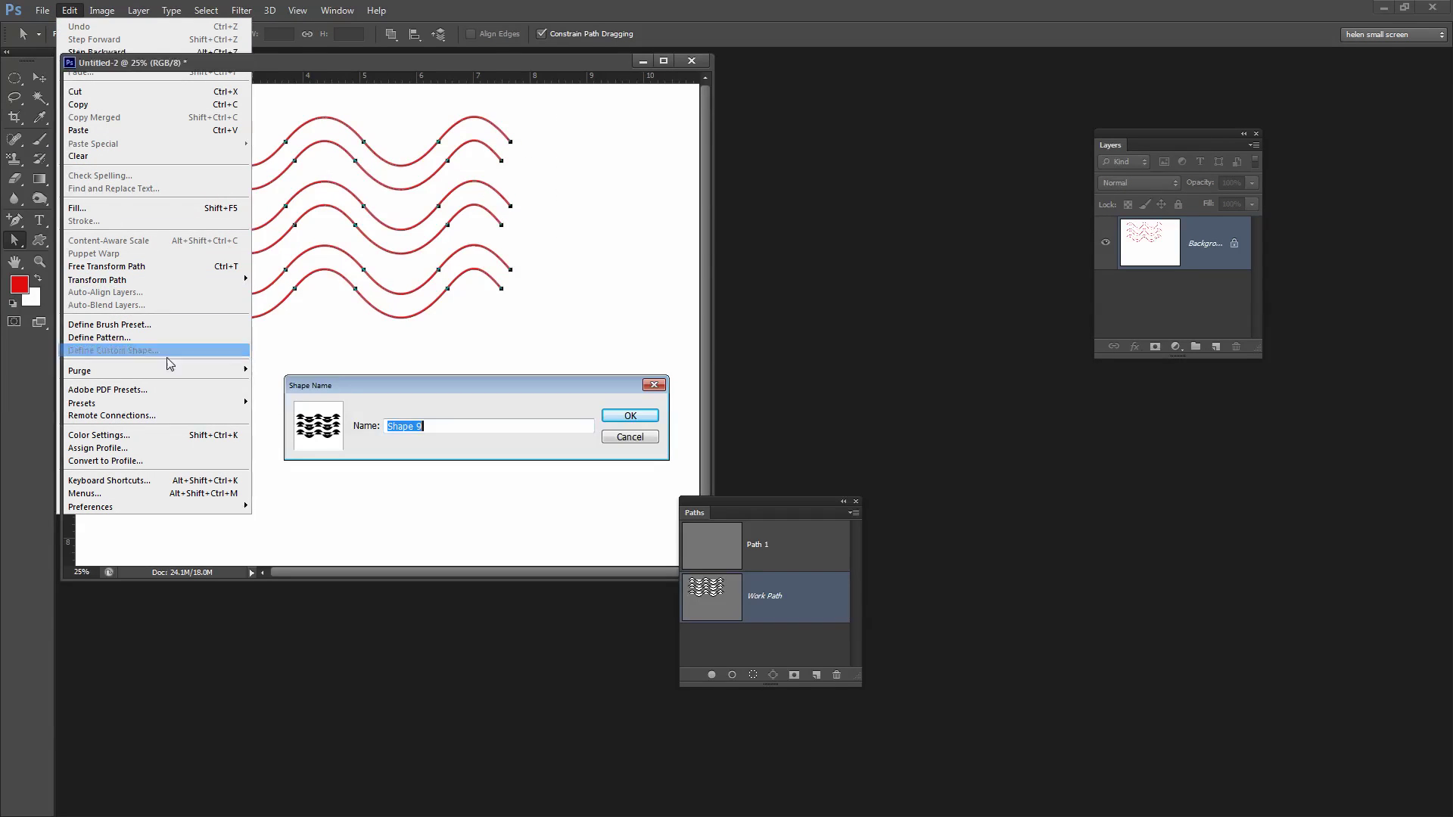
left_click(619, 416)
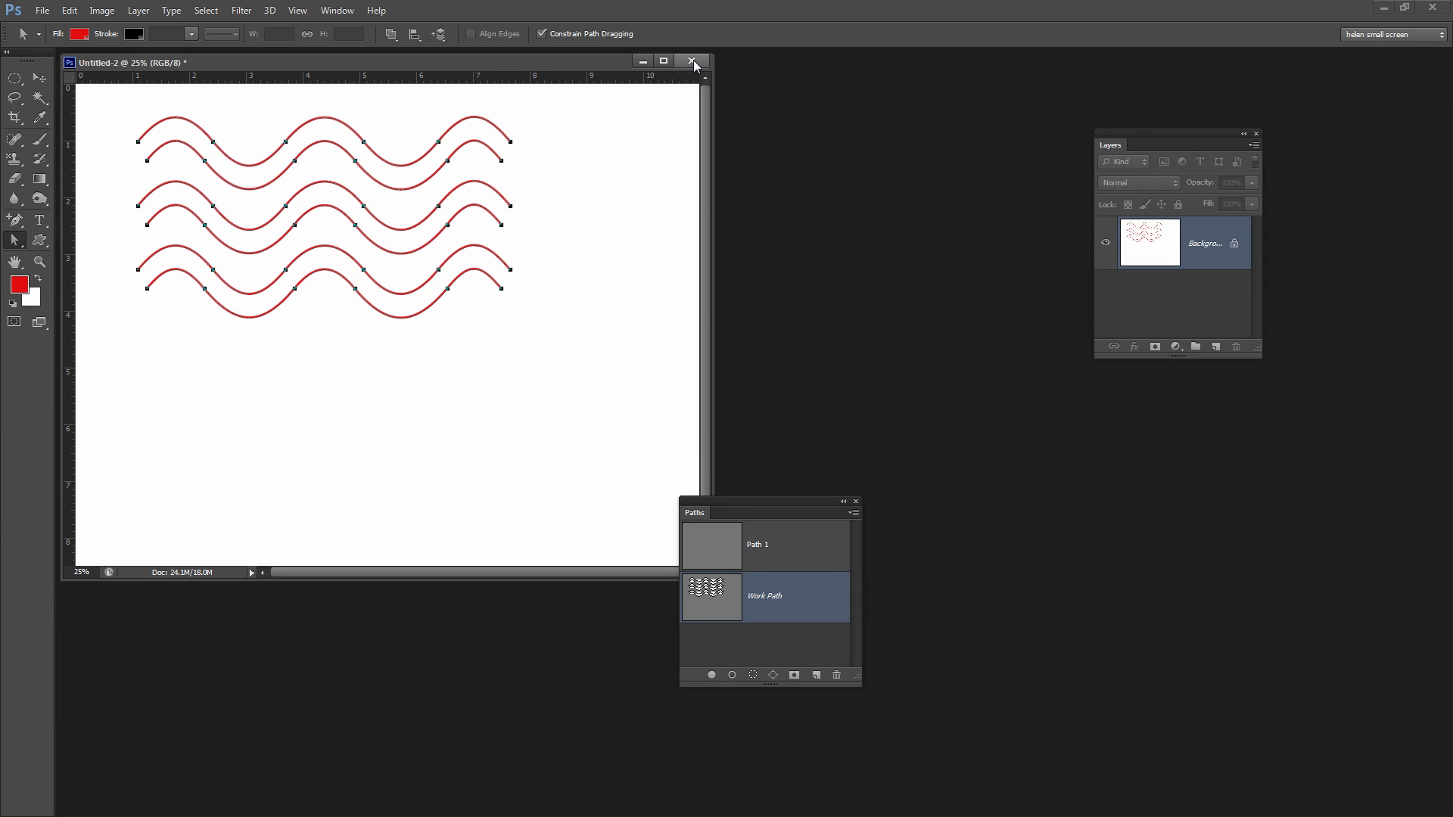
key("ctrl+w")
Close the old document without saving and create a new blank document
left_click(448, 279)
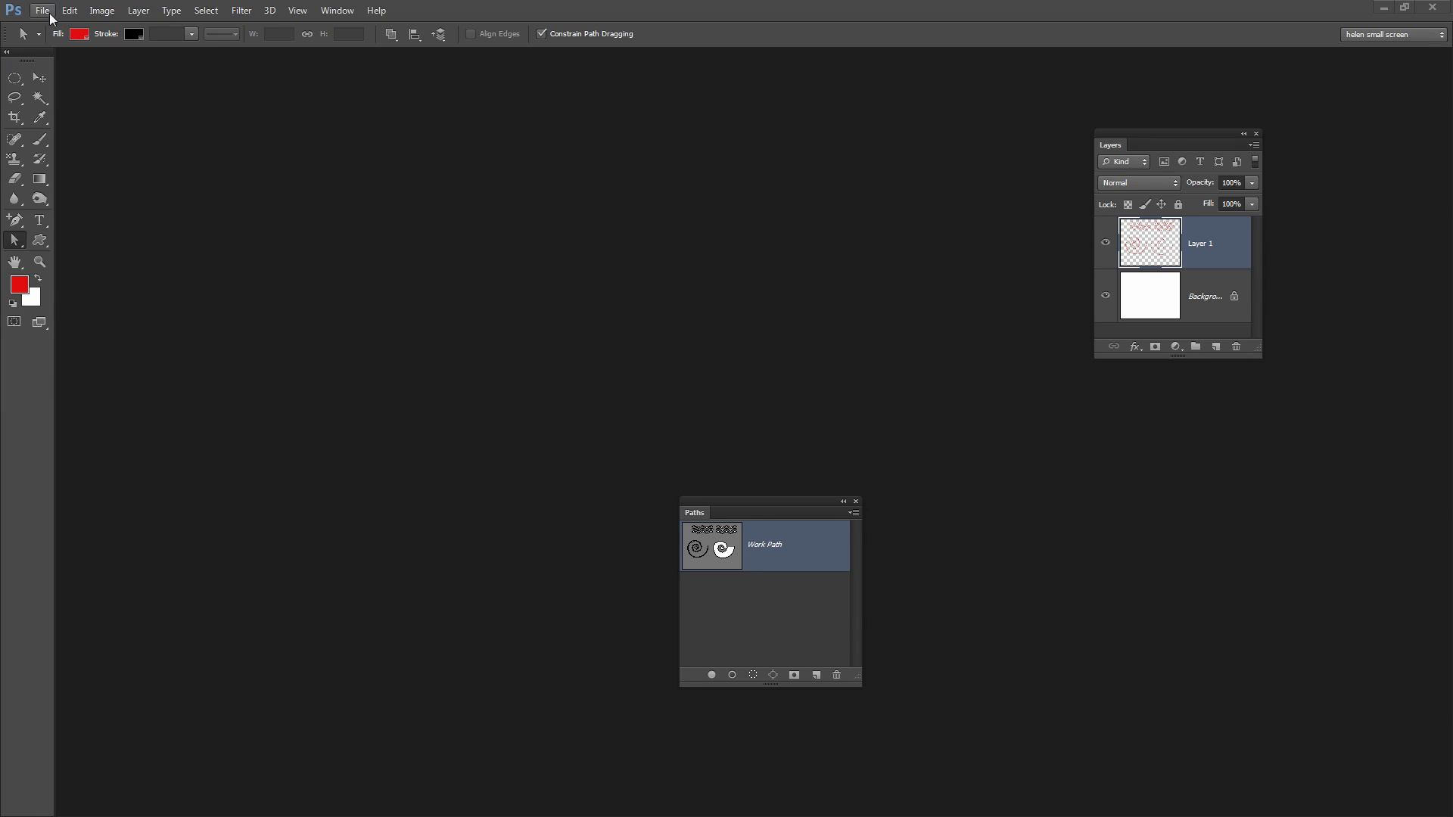
left_click(42, 10)
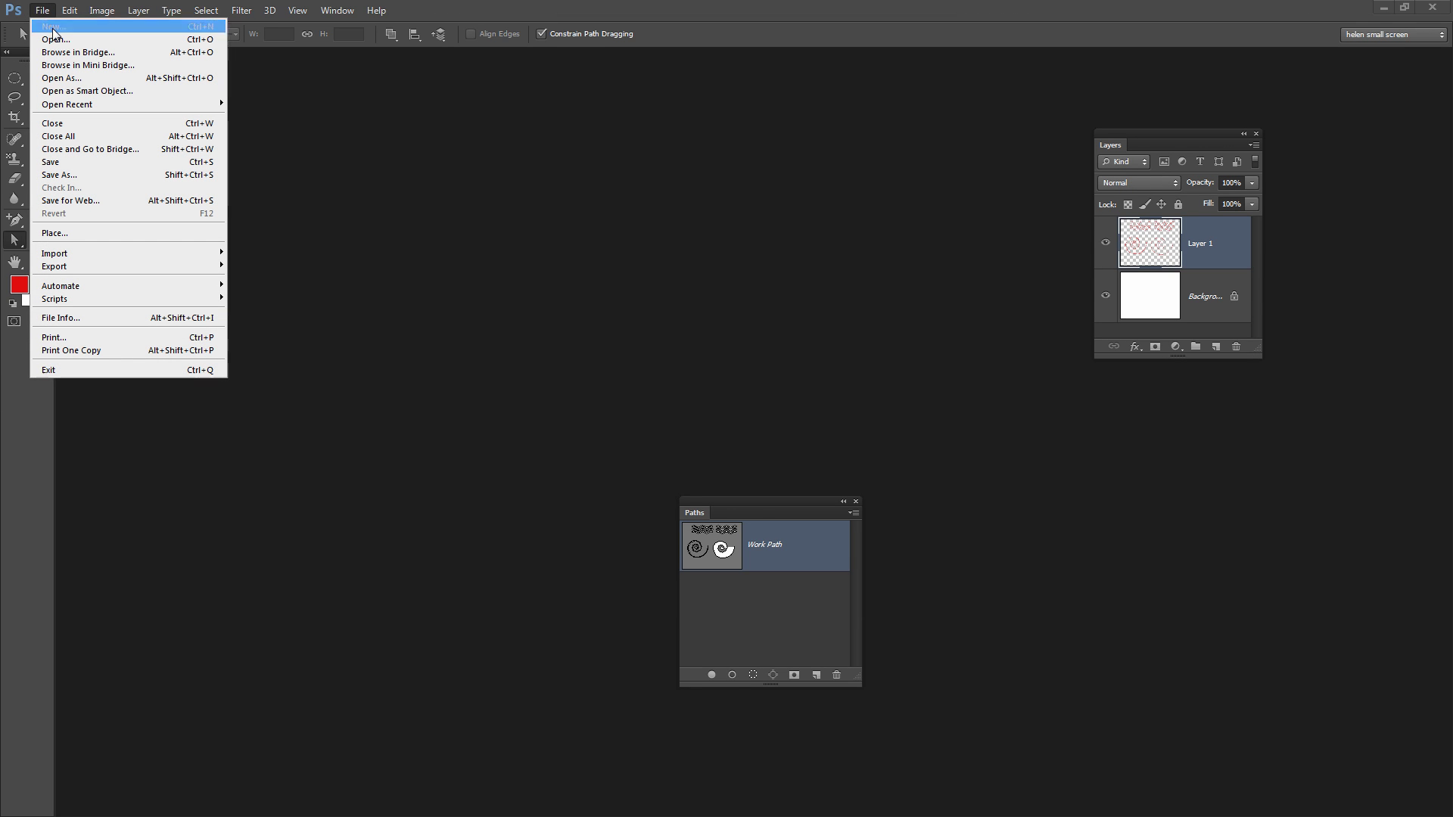
left_click(54, 26)
left_click(671, 251)
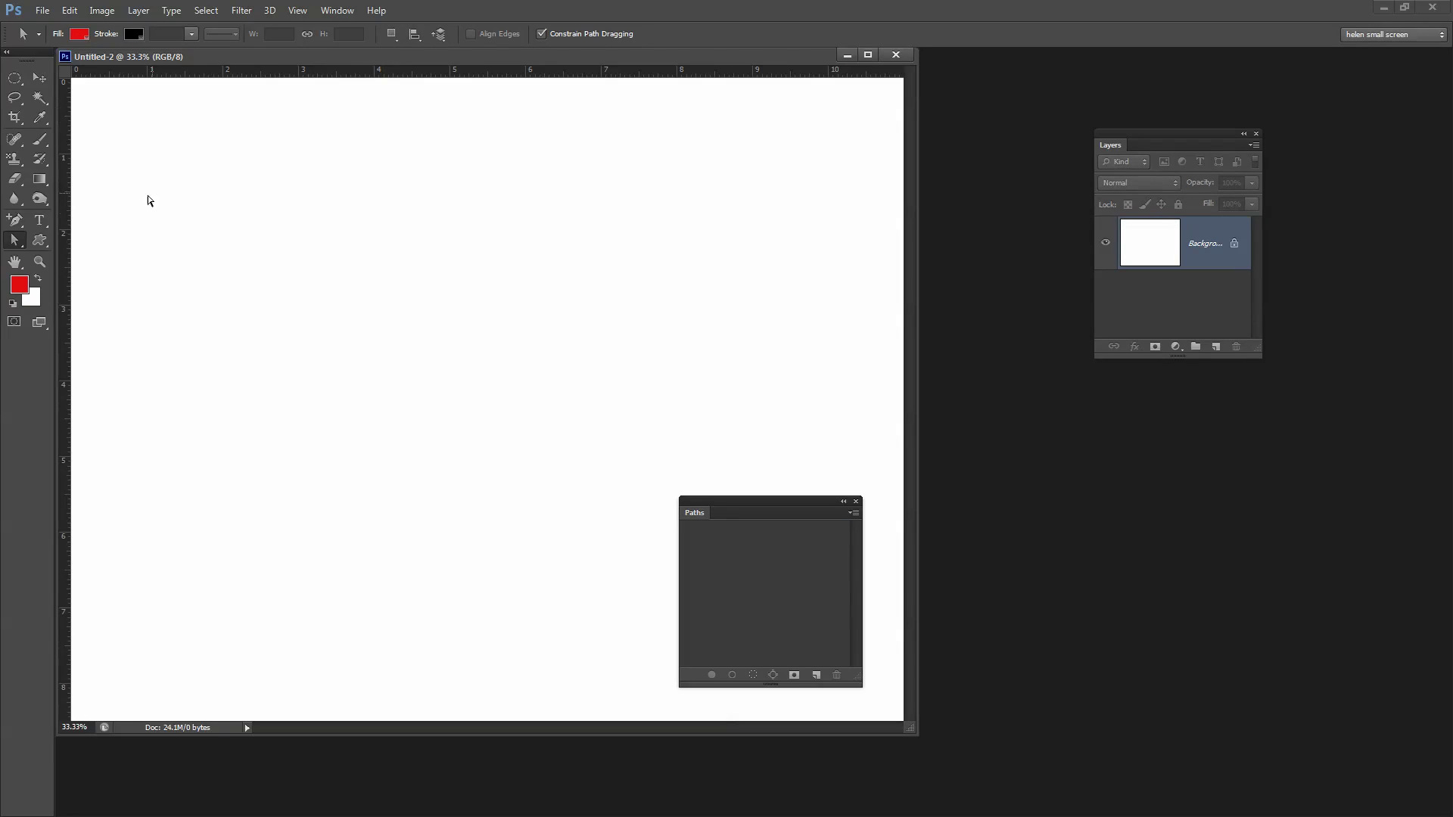
Draw the saved wave custom shape, with the spiral custom shape below it
left_click(43, 240)
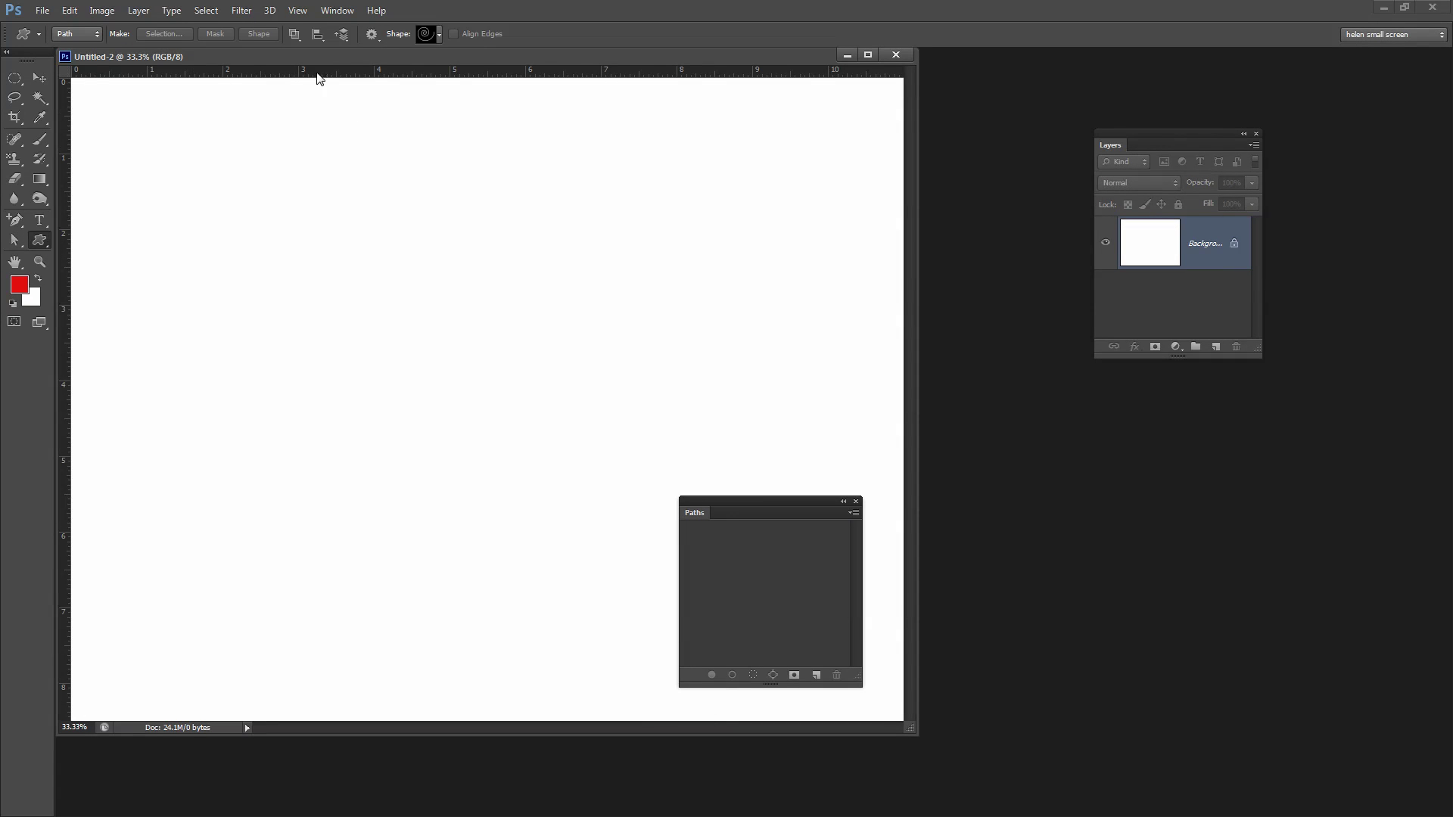
left_click(440, 32)
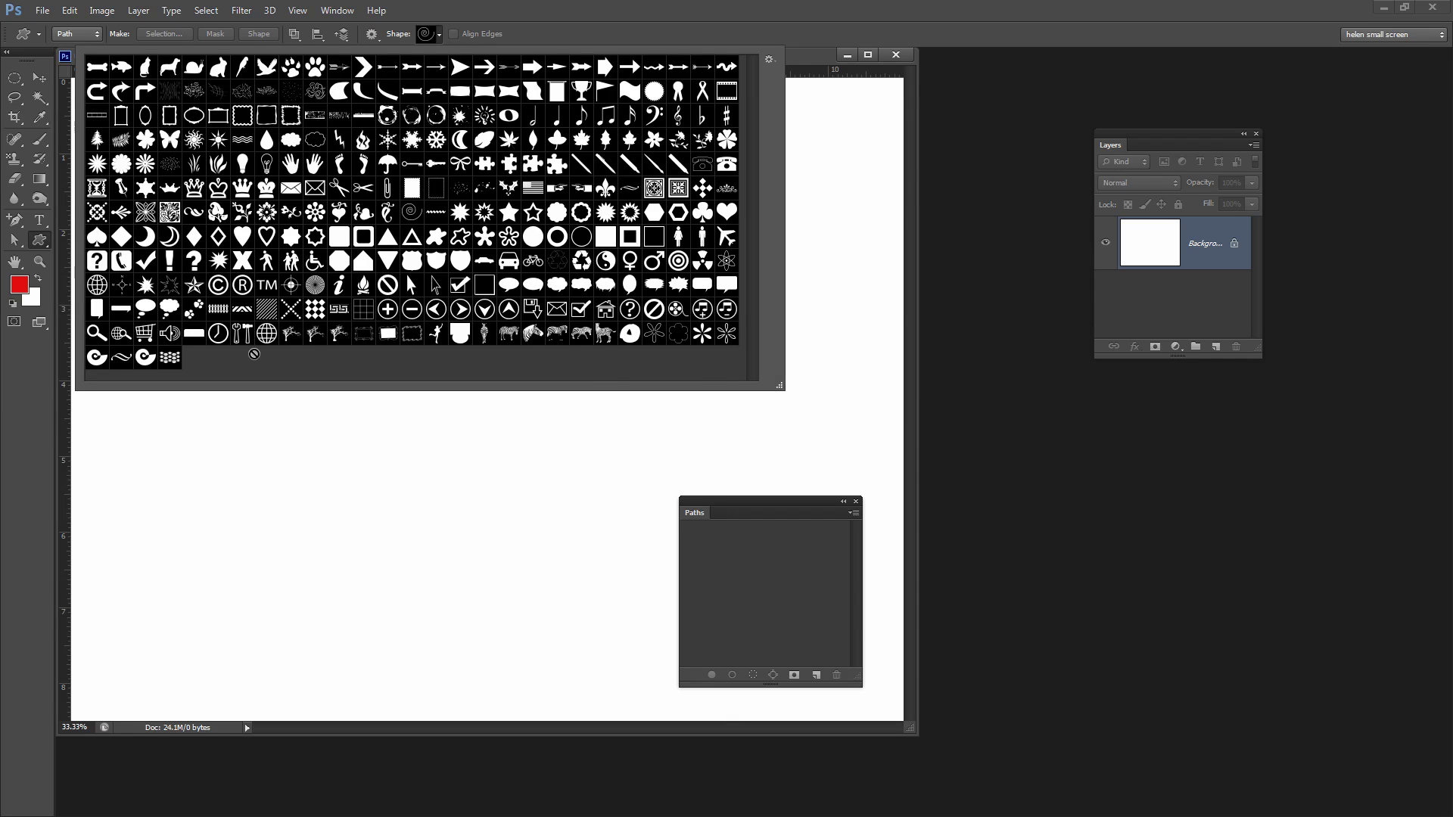
double_click(168, 360)
left_click_drag(167, 272, 548, 455)
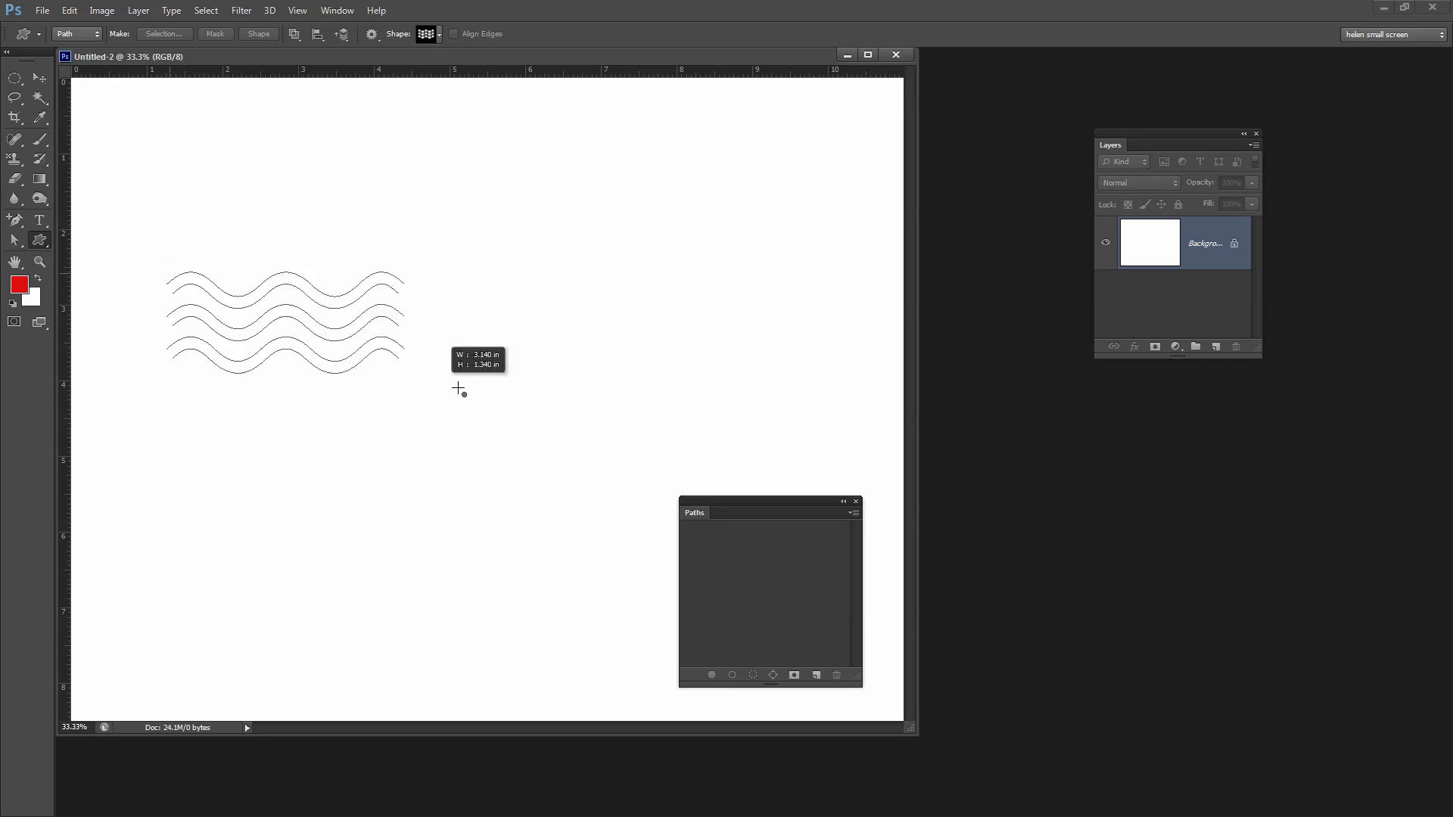
left_click(439, 35)
left_click(146, 358)
left_click(163, 388)
left_click_drag(242, 513, 449, 683)
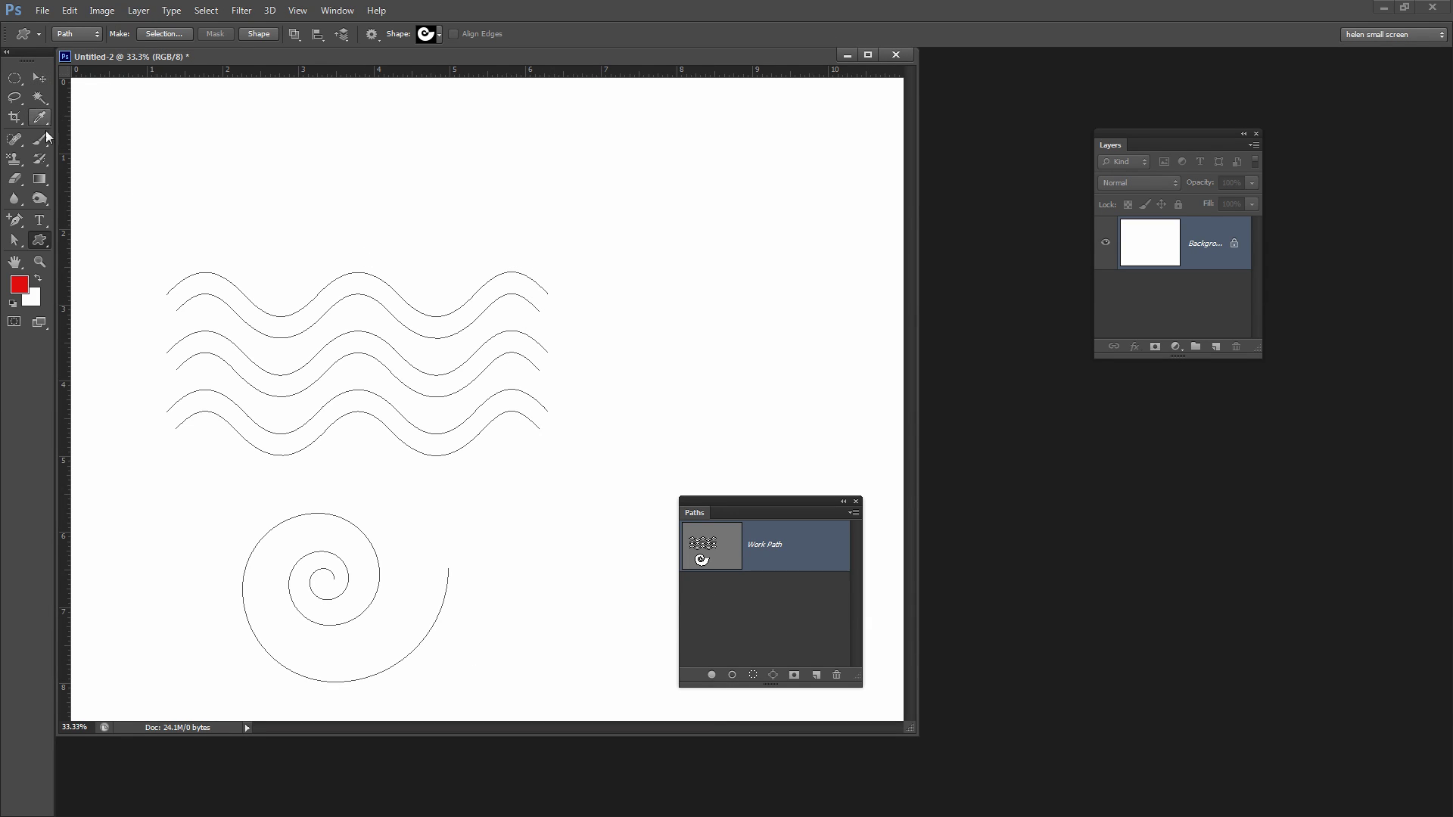
Zoom in on the waves' right ends and select the top wave line
left_click(40, 261)
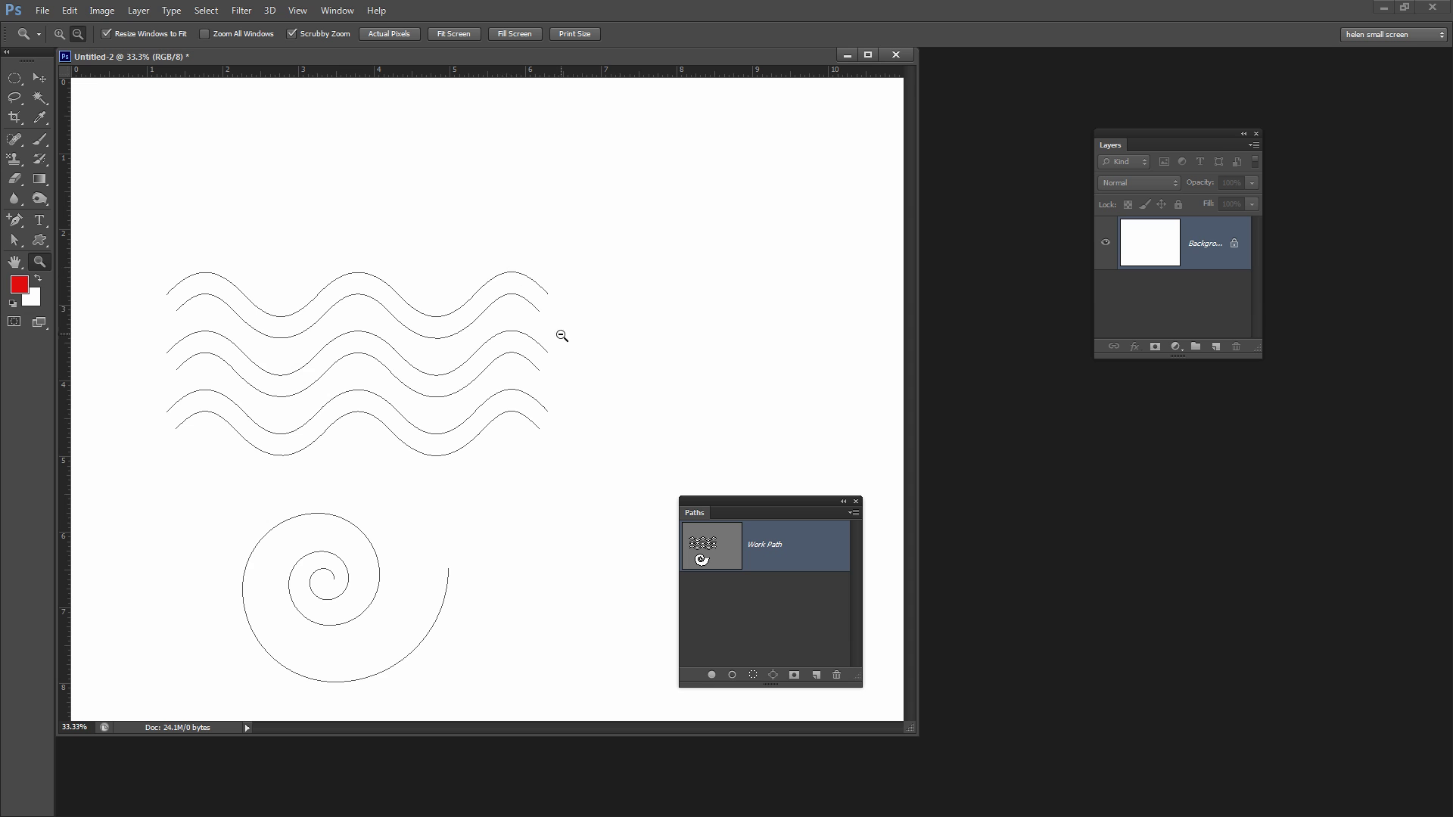
mouse_move(560, 336)
left_mouse_down()
mouse_move(647, 385)
mouse_move(511, 212)
left_mouse_up()
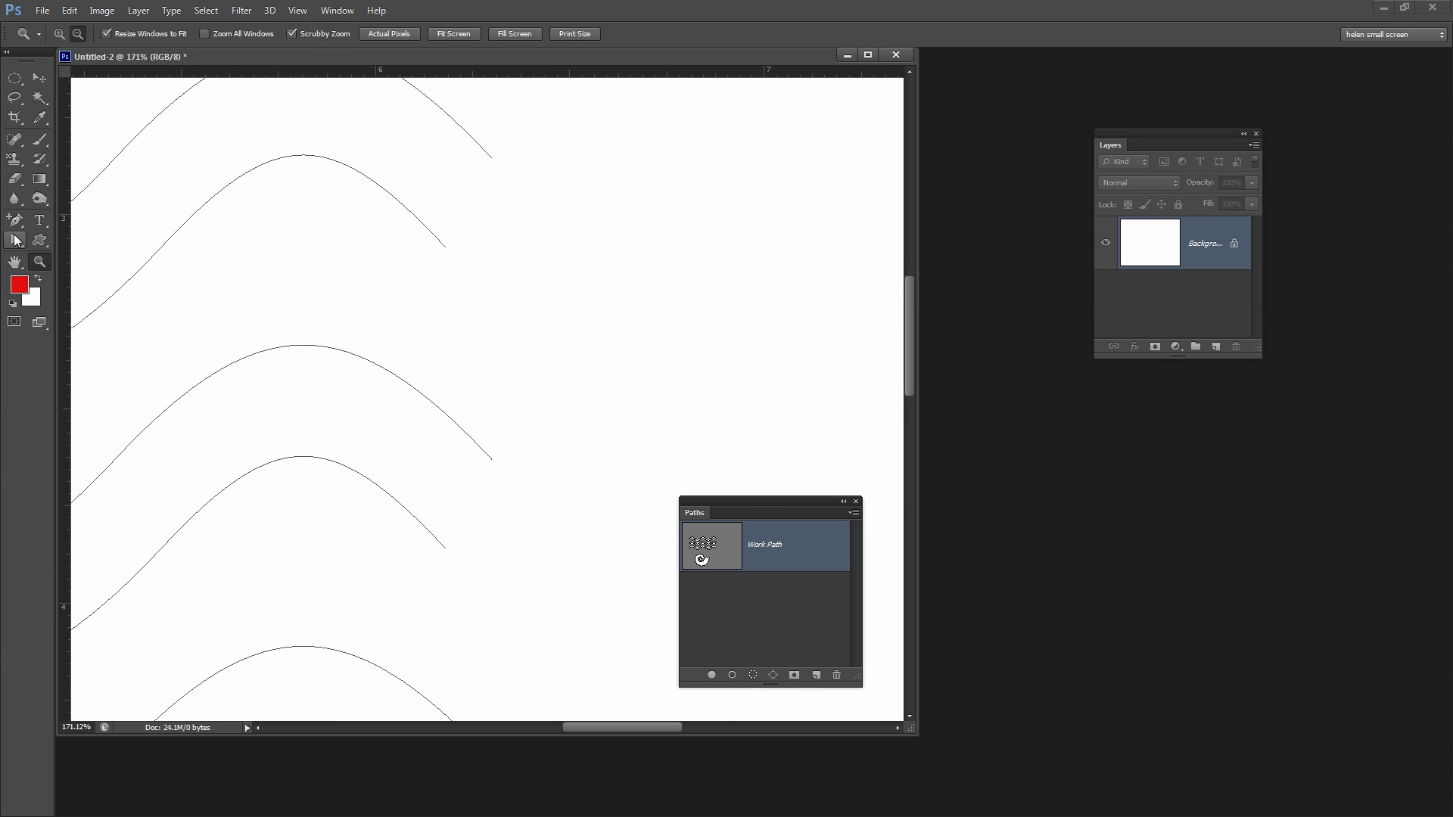
left_click(16, 240)
left_click(435, 237)
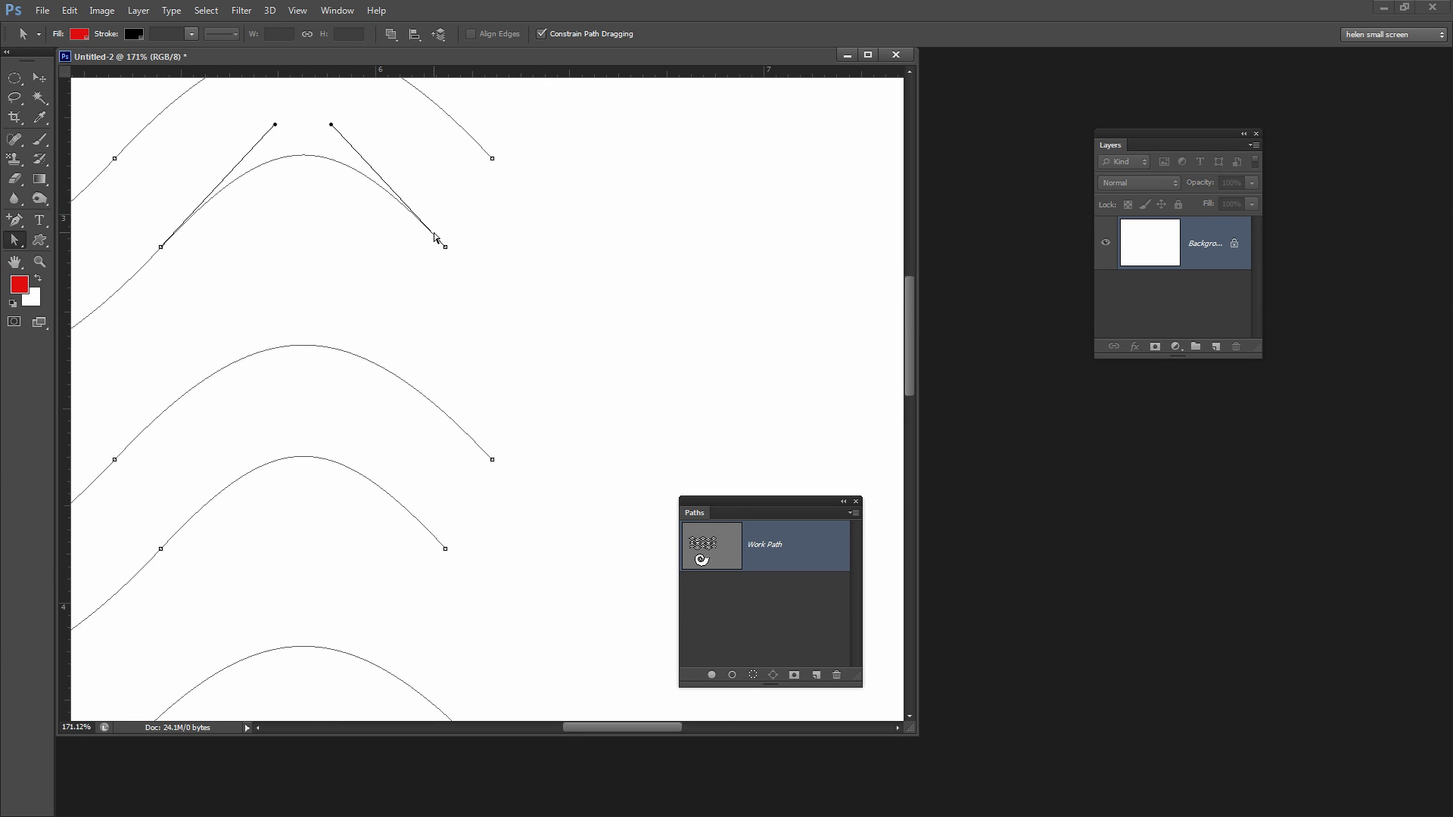
left_click(473, 142)
With the Pen Tool, extend the top line's right end to the second line's end
left_click(17, 223)
left_click(71, 218)
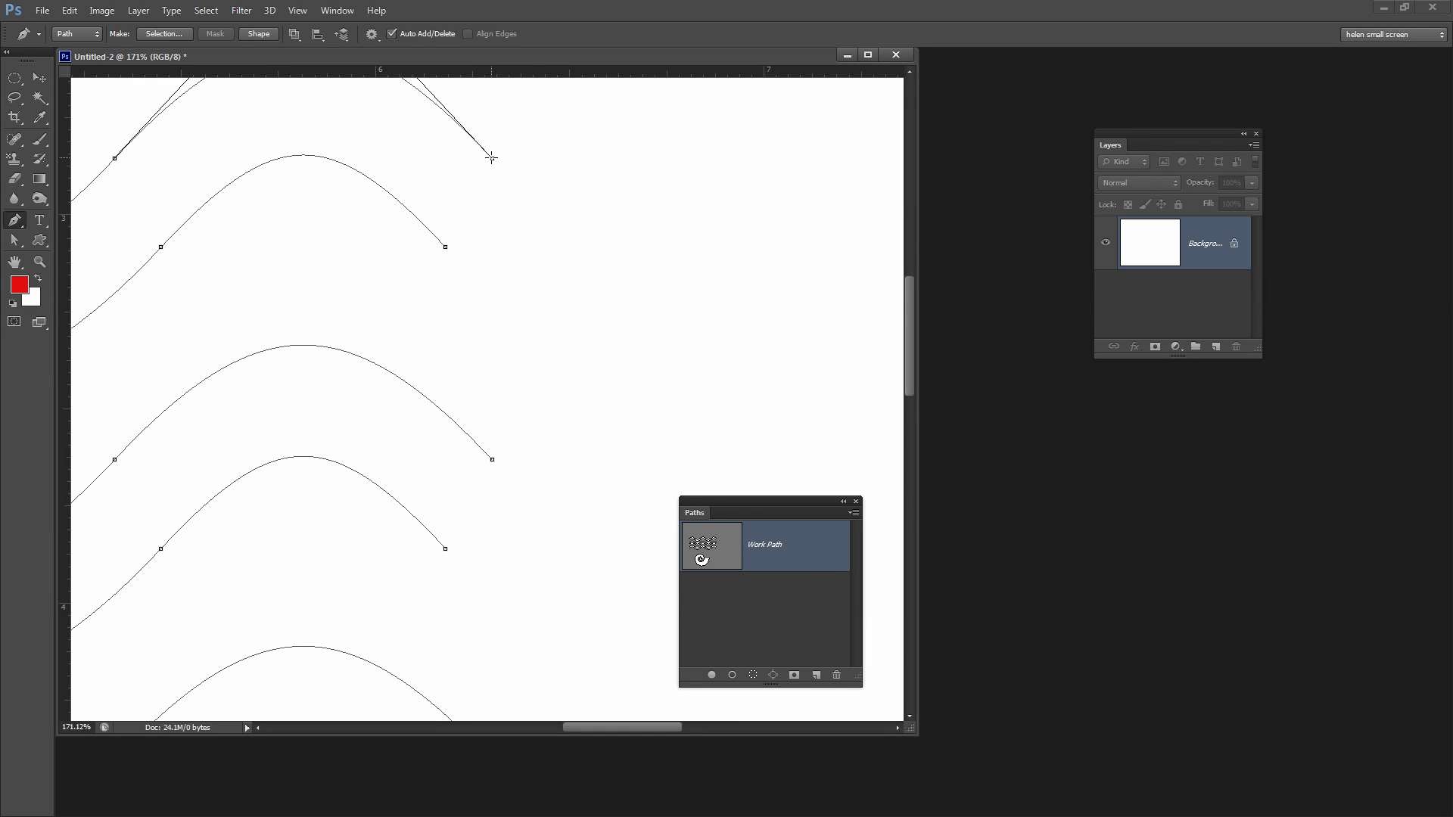
left_click_drag(491, 158, 635, 311)
left_click_drag(444, 248, 518, 201)
left_click_drag(909, 355, 905, 327)
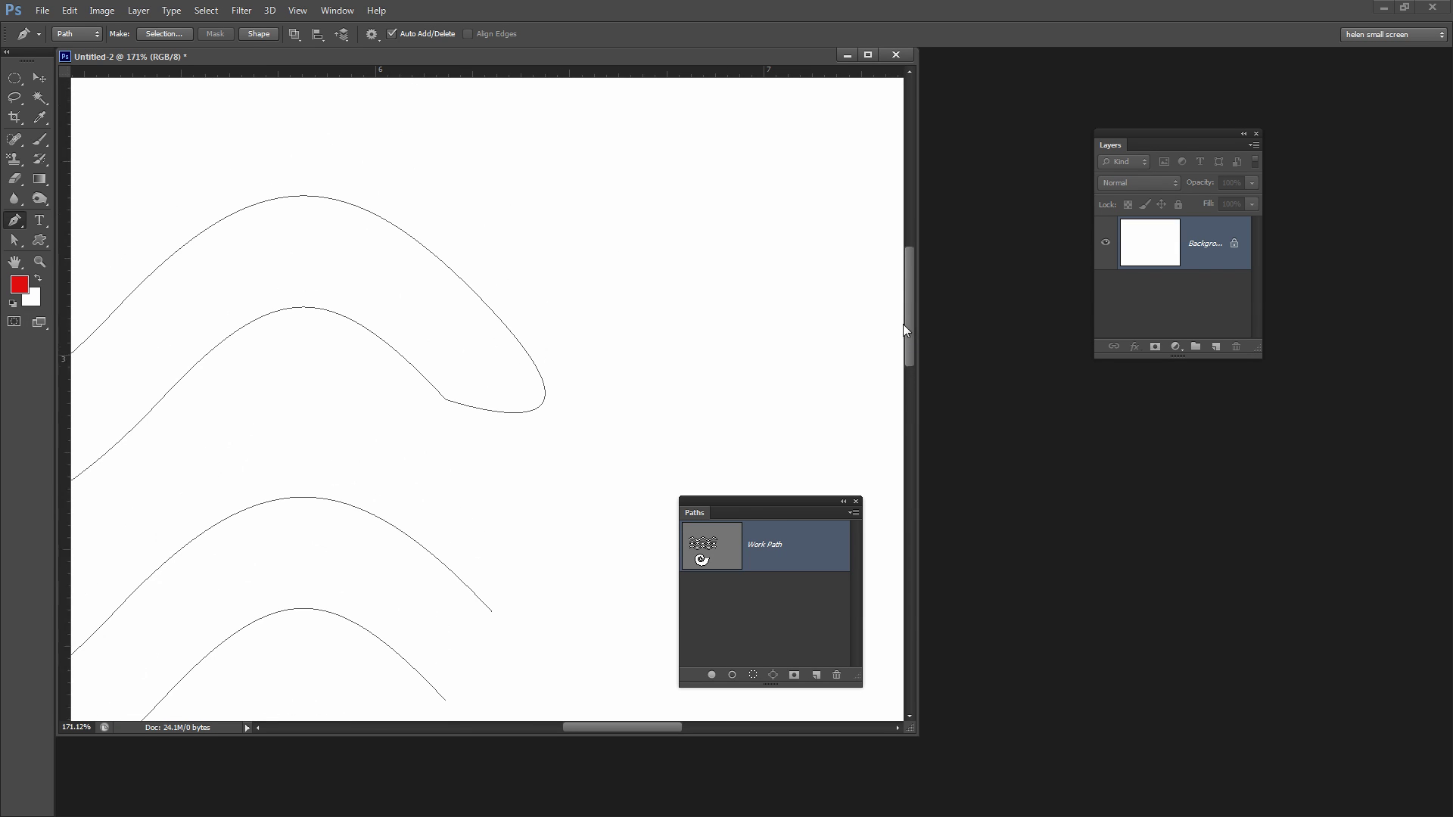
Pull the join anchor's direction handle back with Direct Selection so the join becomes straight
left_click(16, 241)
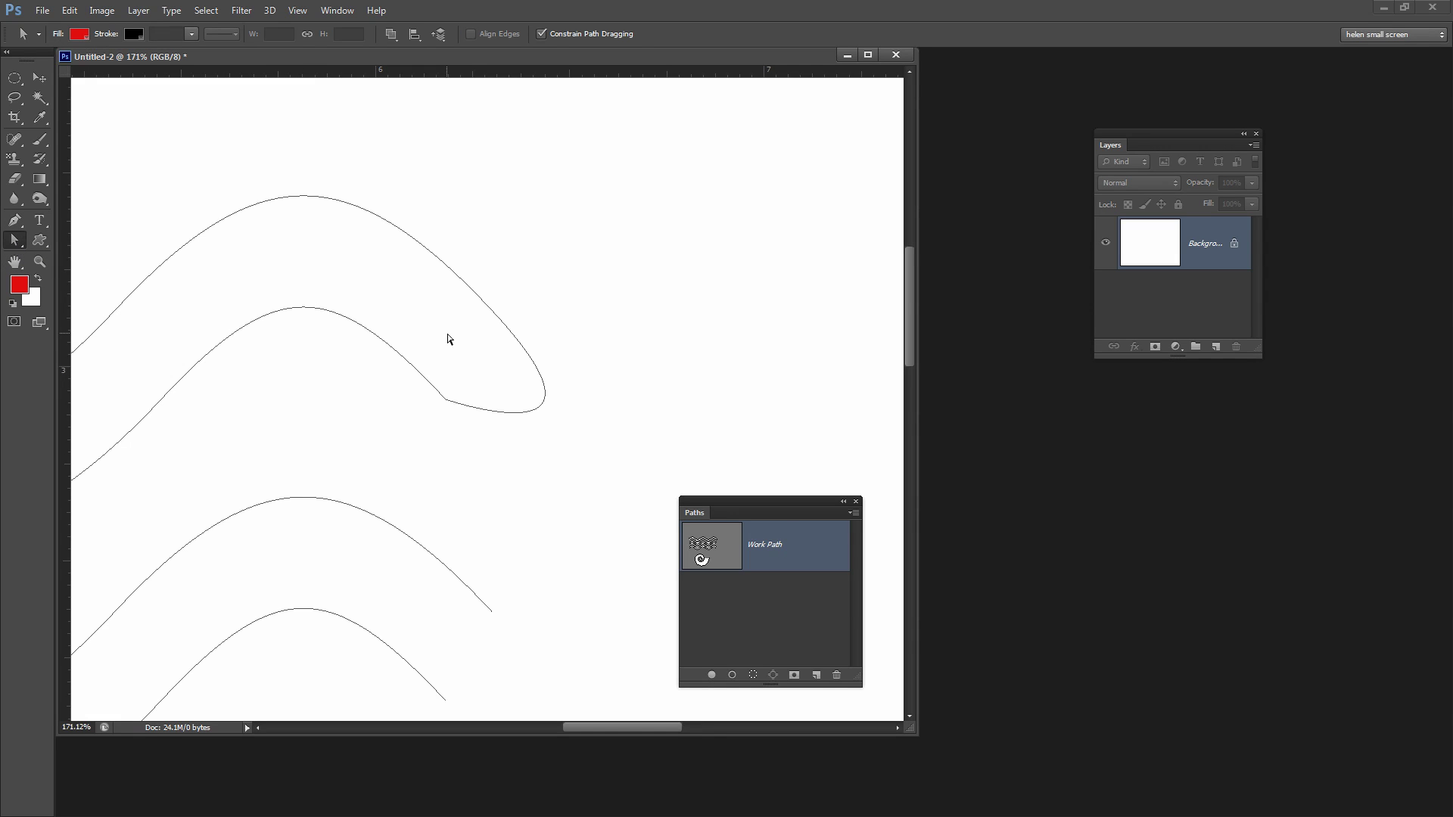
left_click(489, 310)
left_click(446, 399)
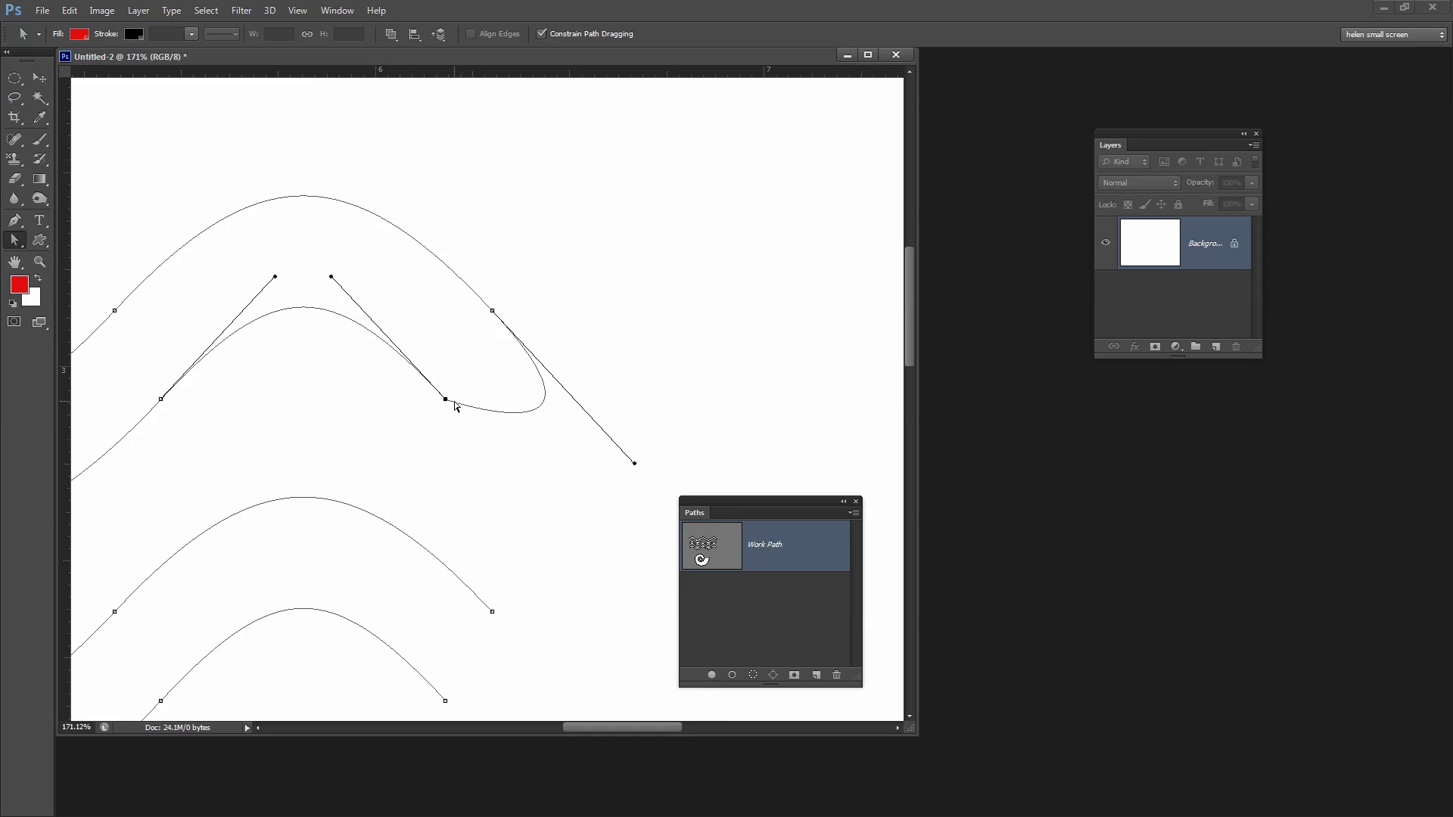
left_click(492, 312)
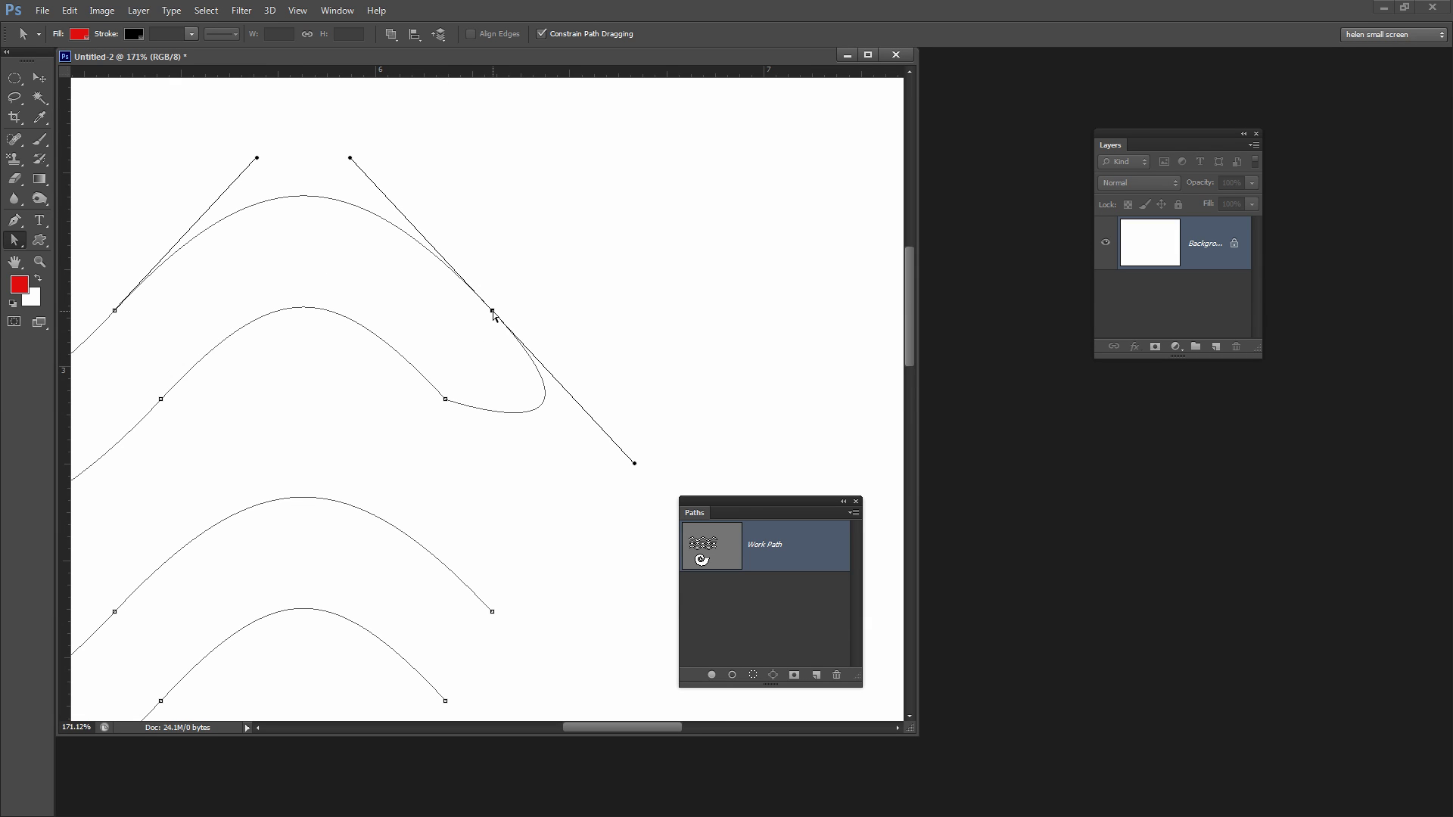
left_click_drag(19, 246, 77, 259)
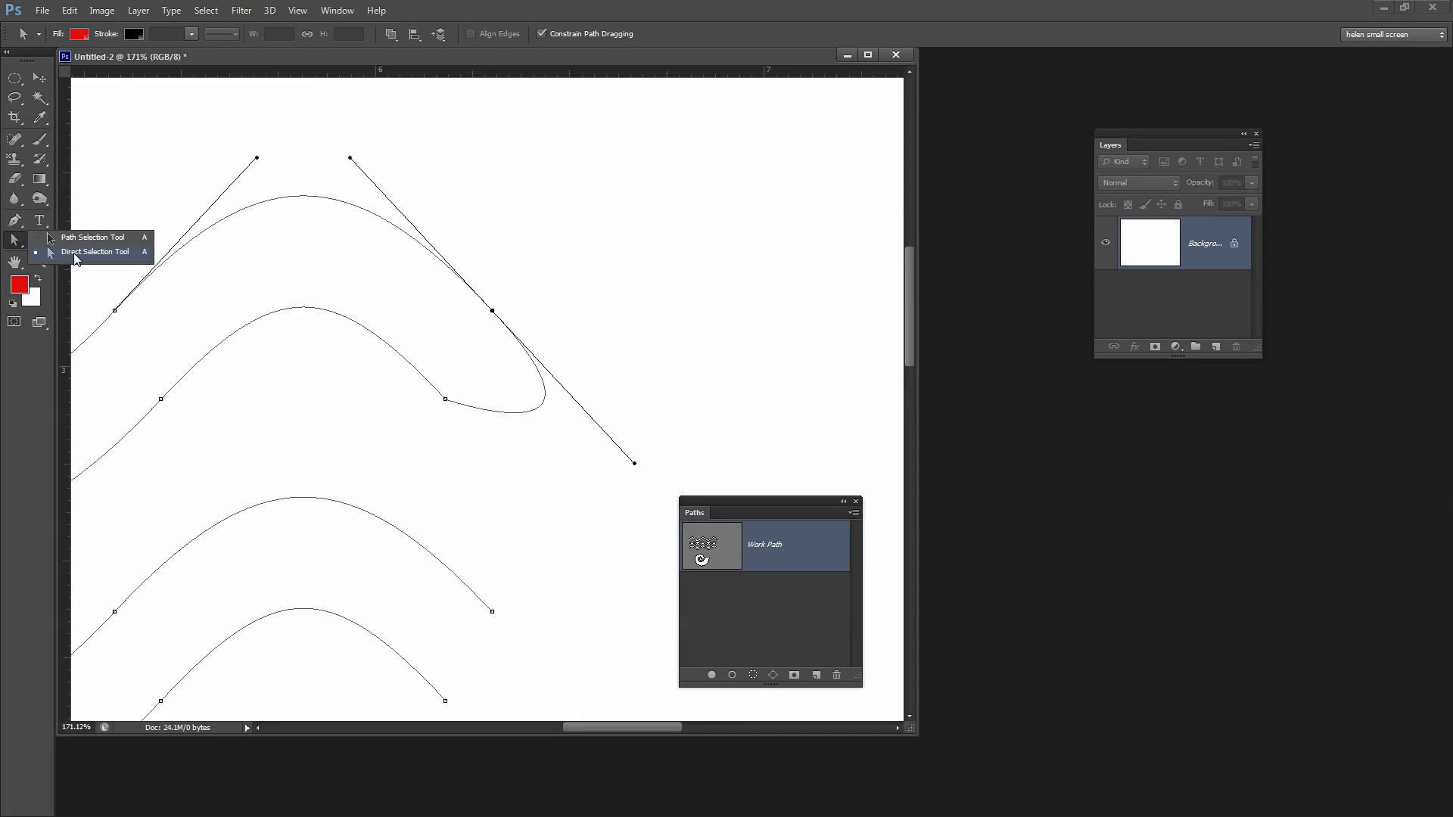
left_click(78, 258)
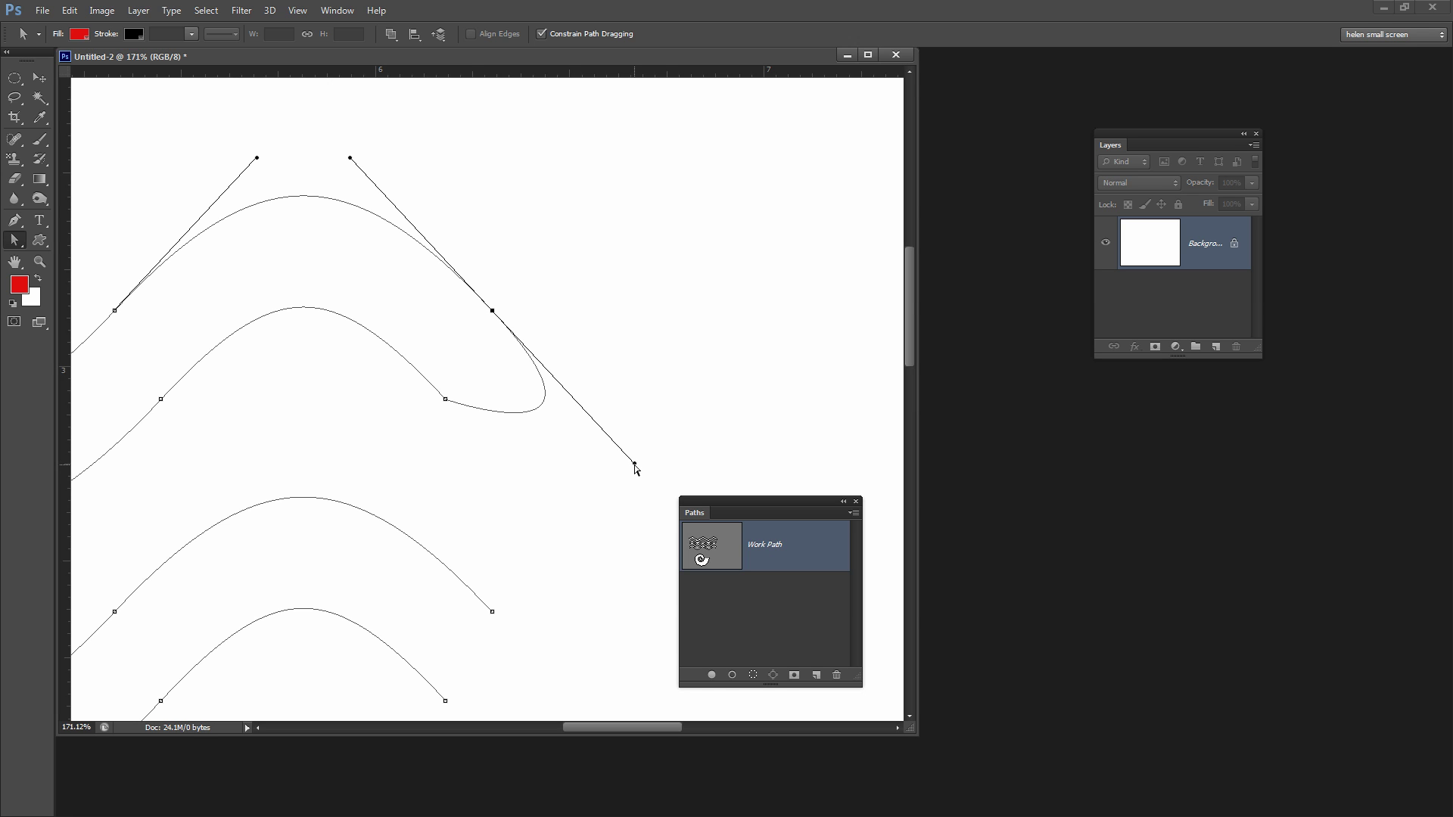
mouse_move(635, 466)
left_mouse_down()
mouse_move(480, 434)
mouse_move(450, 396)
left_mouse_up()
left_click(491, 429)
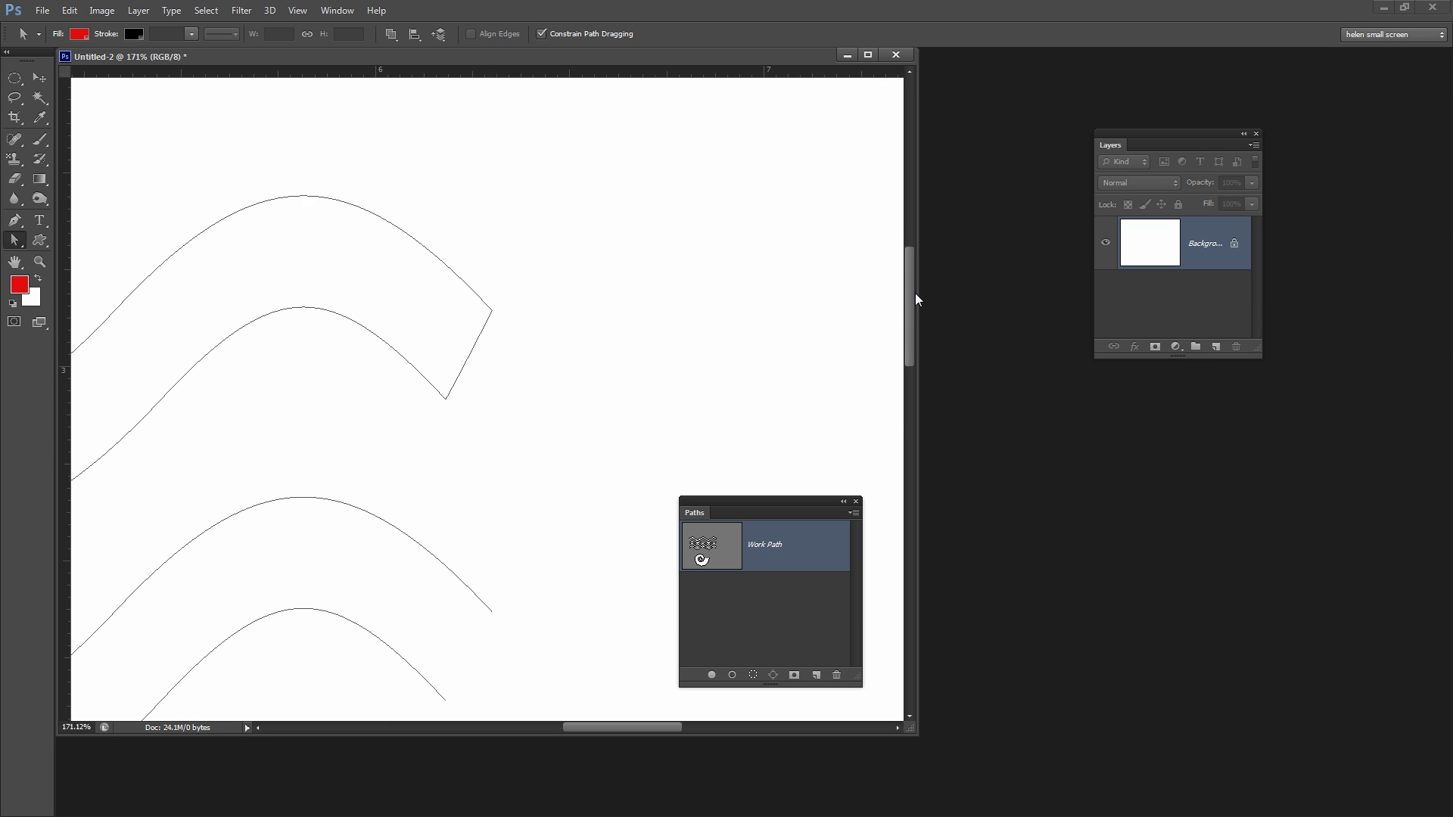
mouse_move(909, 297)
left_mouse_down()
mouse_move(909, 361)
mouse_move(909, 348)
left_mouse_up()
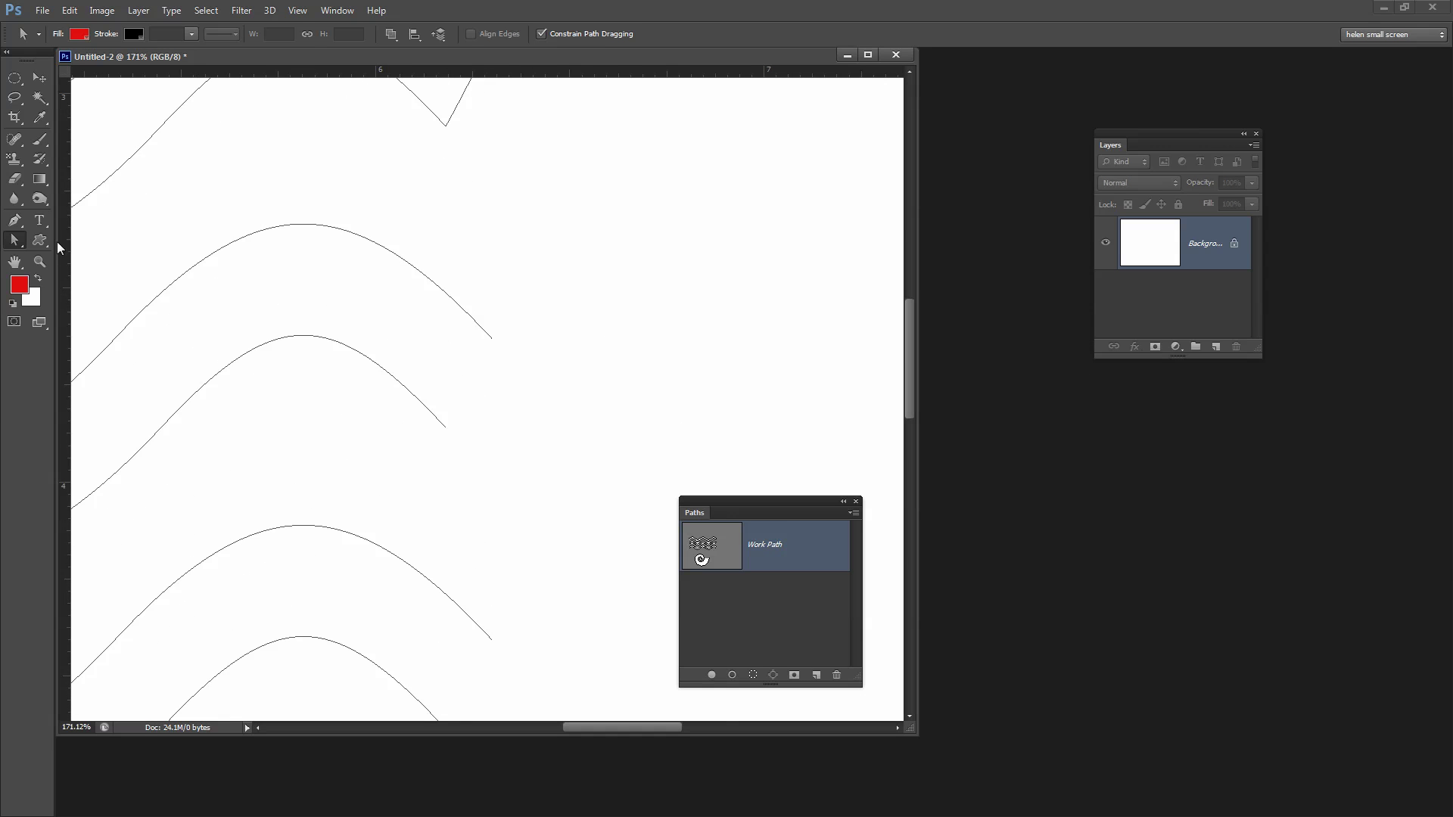
Use the Pen Tool to connect the third line's right end to the fourth line's end
left_click(463, 309)
left_click(14, 222)
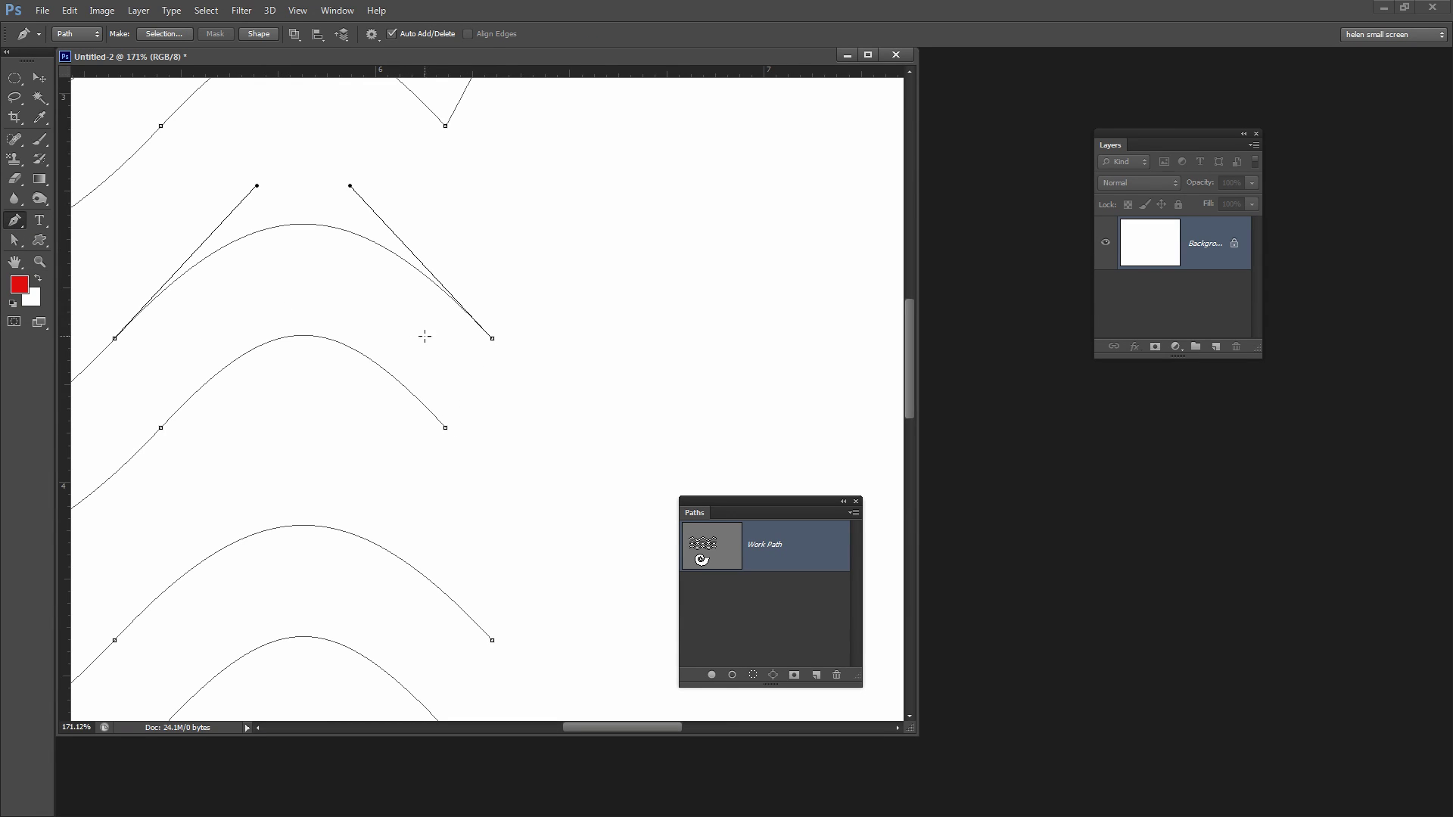
left_click(492, 338)
left_click(445, 427)
key("Return")
Drag the third line's end-anchor handle in to straighten the new join
left_click(16, 242)
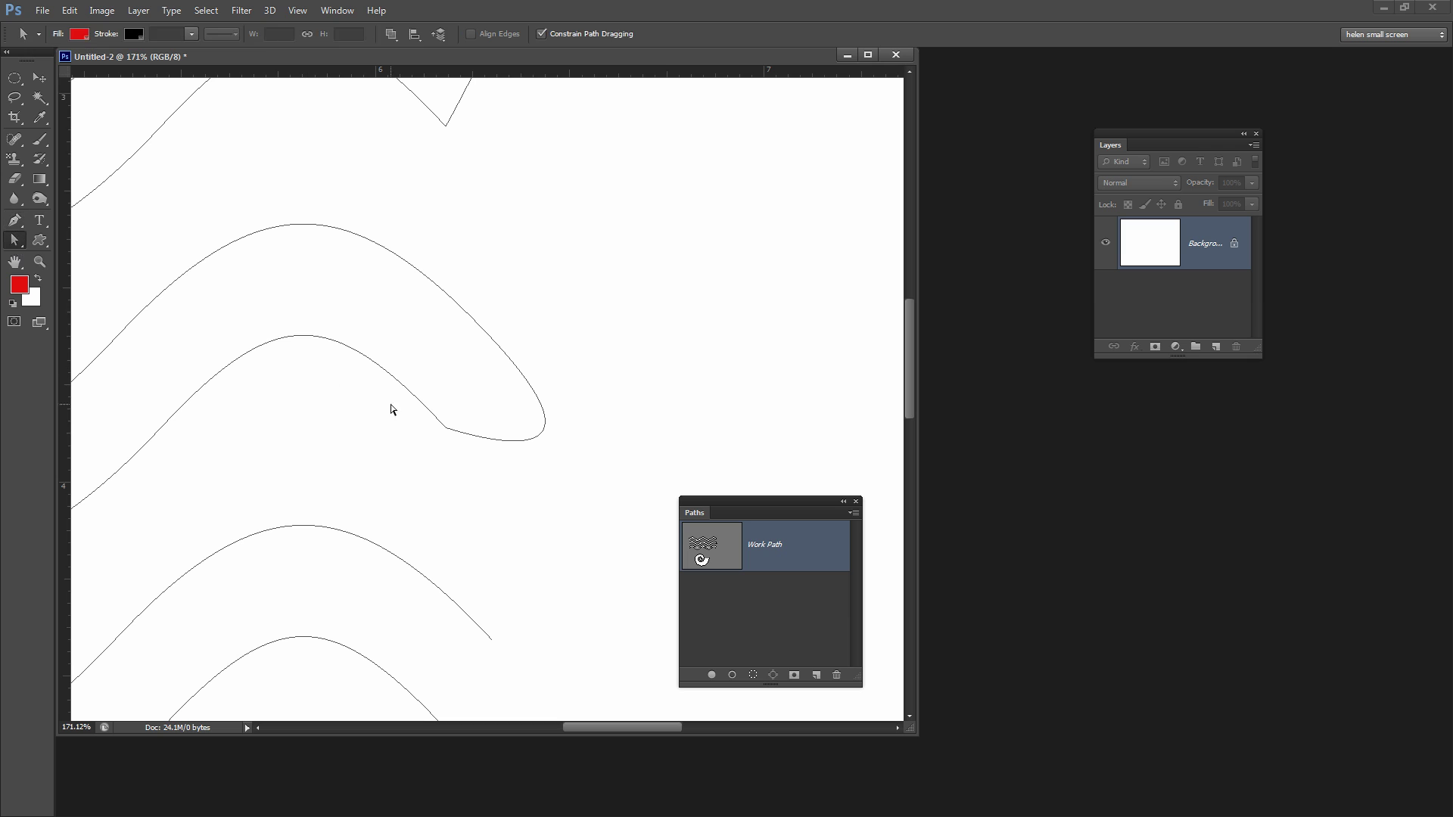
left_click(427, 414)
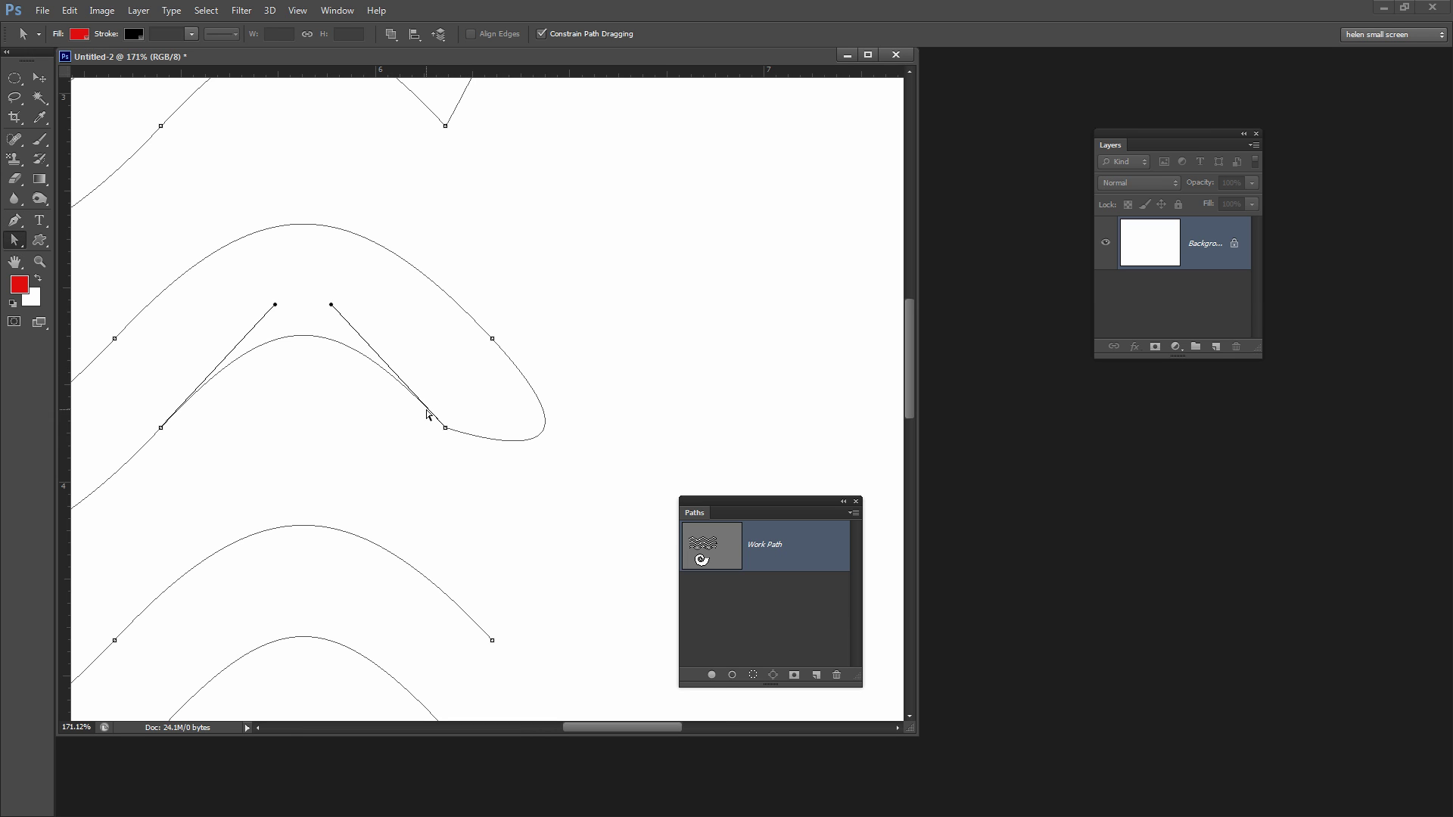
left_click(479, 328)
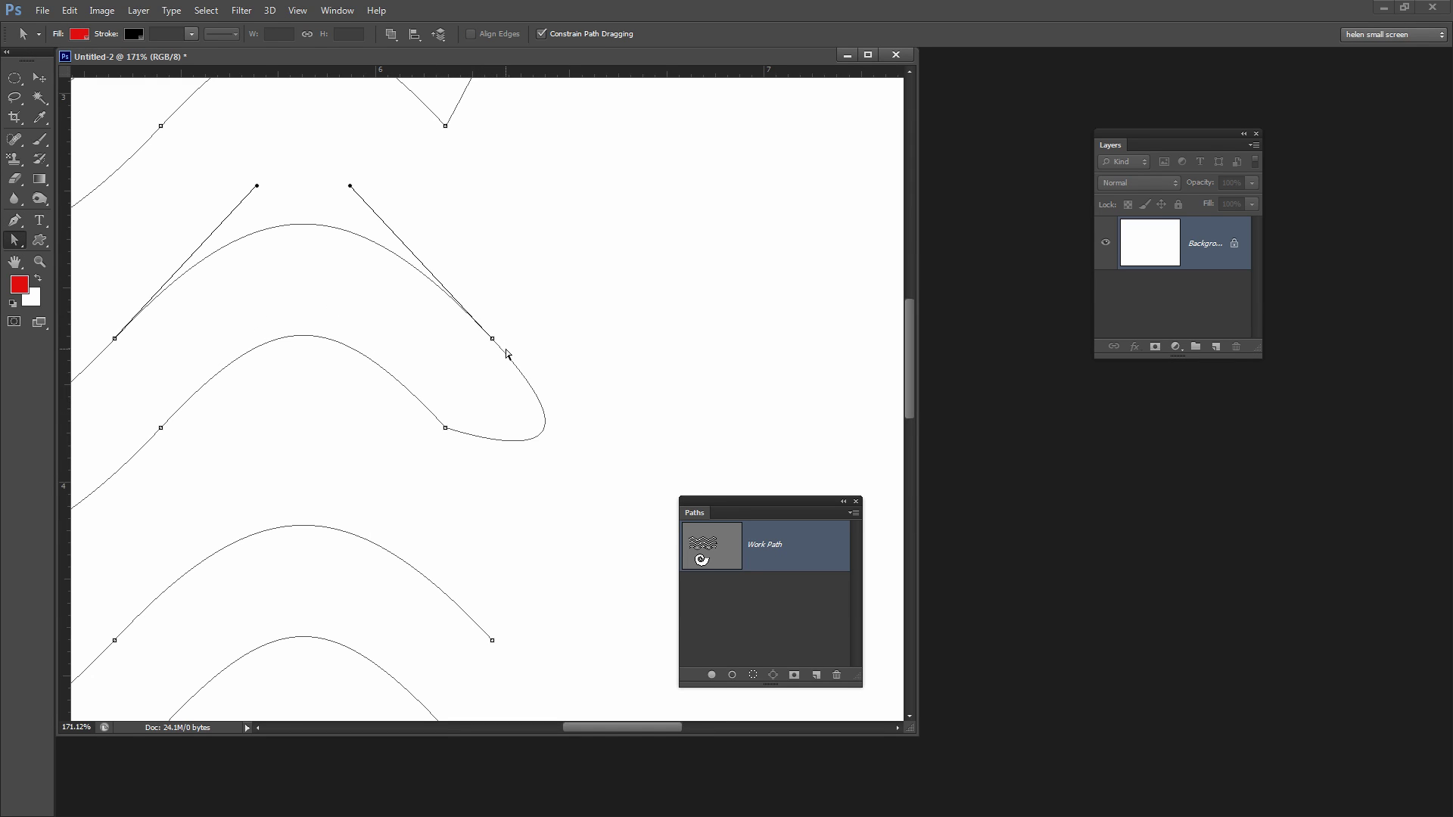
left_click(504, 352)
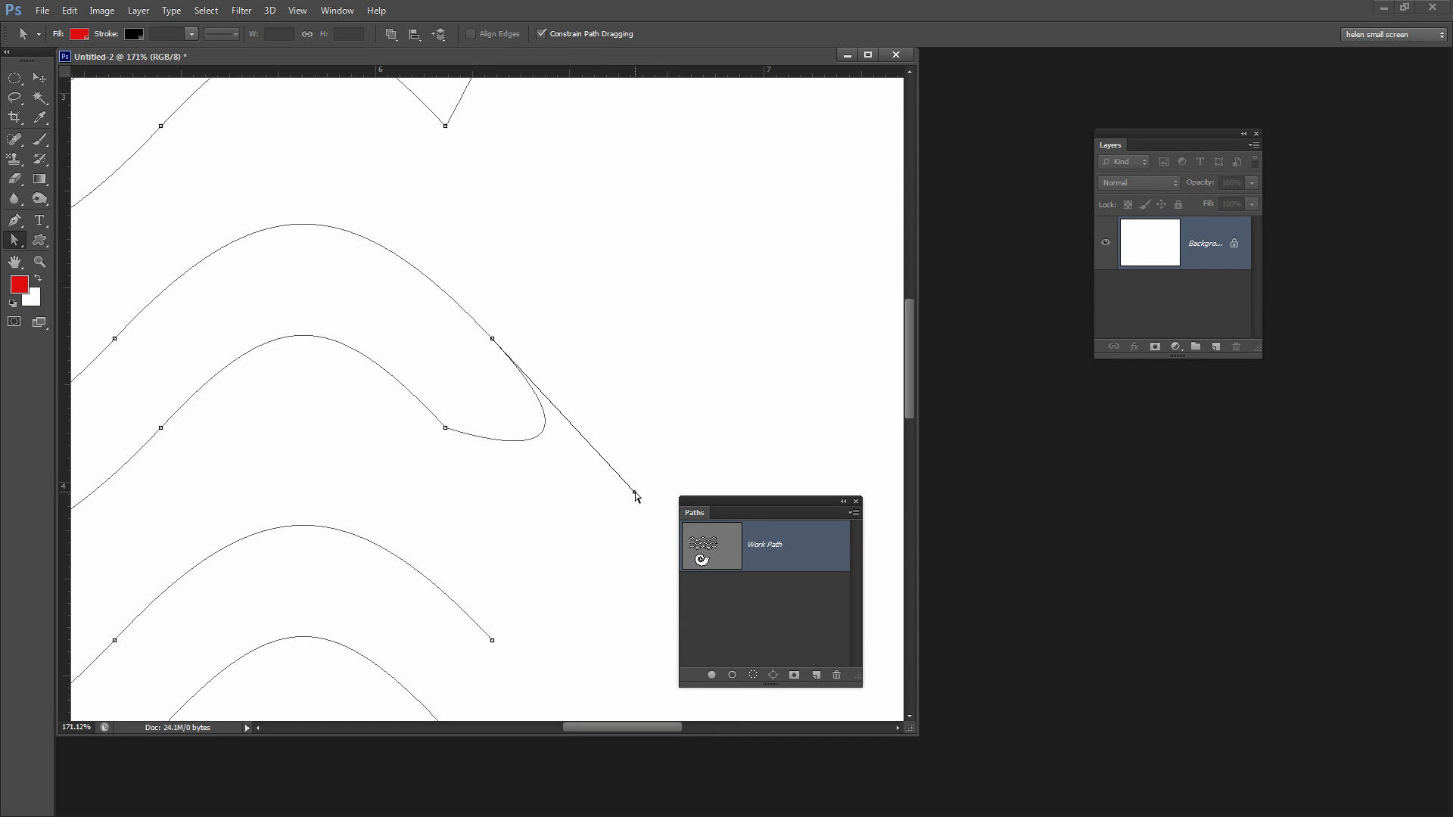
left_click_drag(635, 494, 443, 439)
left_click(498, 457)
scroll(596, 459, "up", 2)
scroll(596, 458, "up", 1)
scroll(597, 459, "up", 2)
scroll(596, 459, "up", 1)
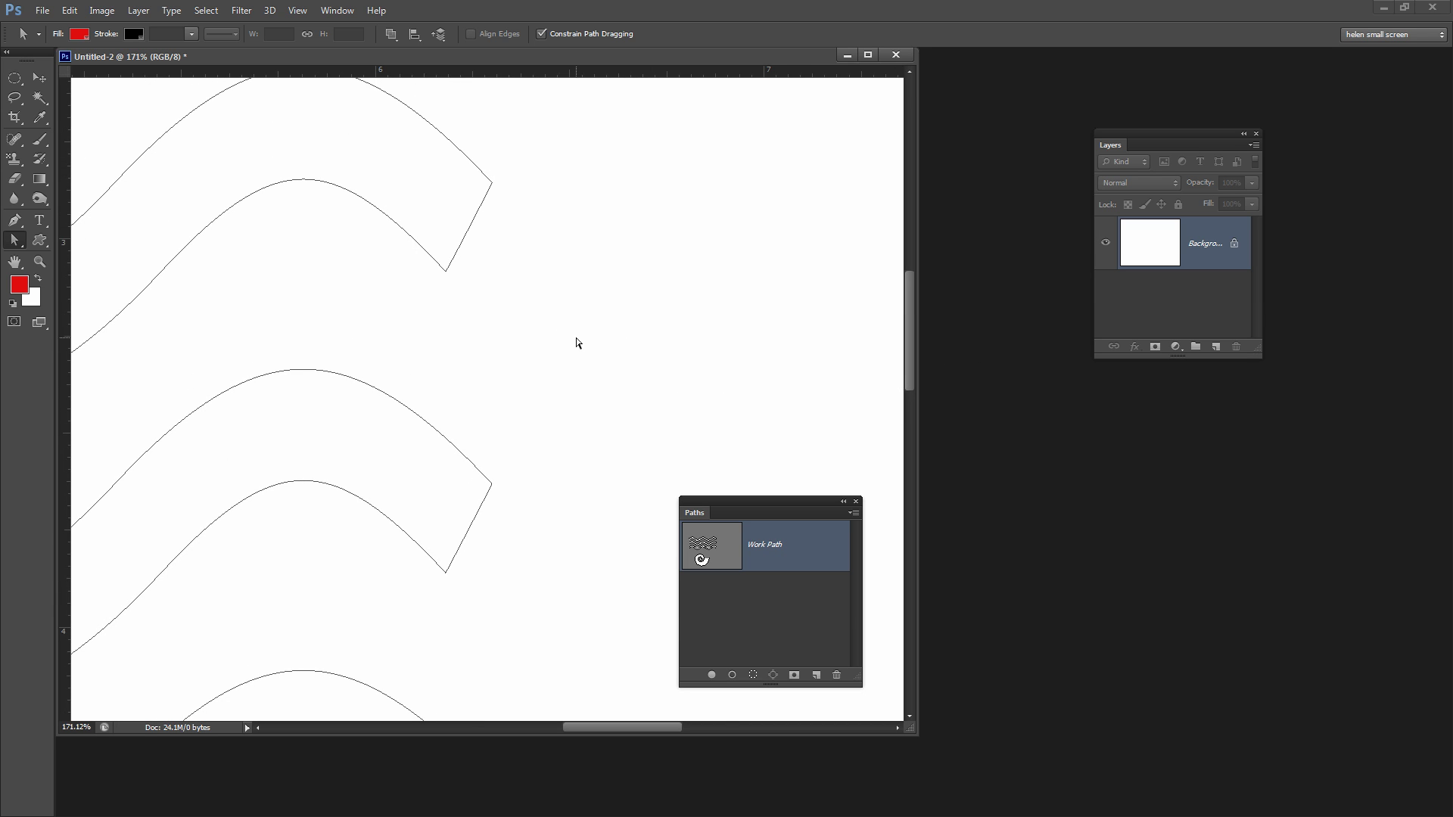